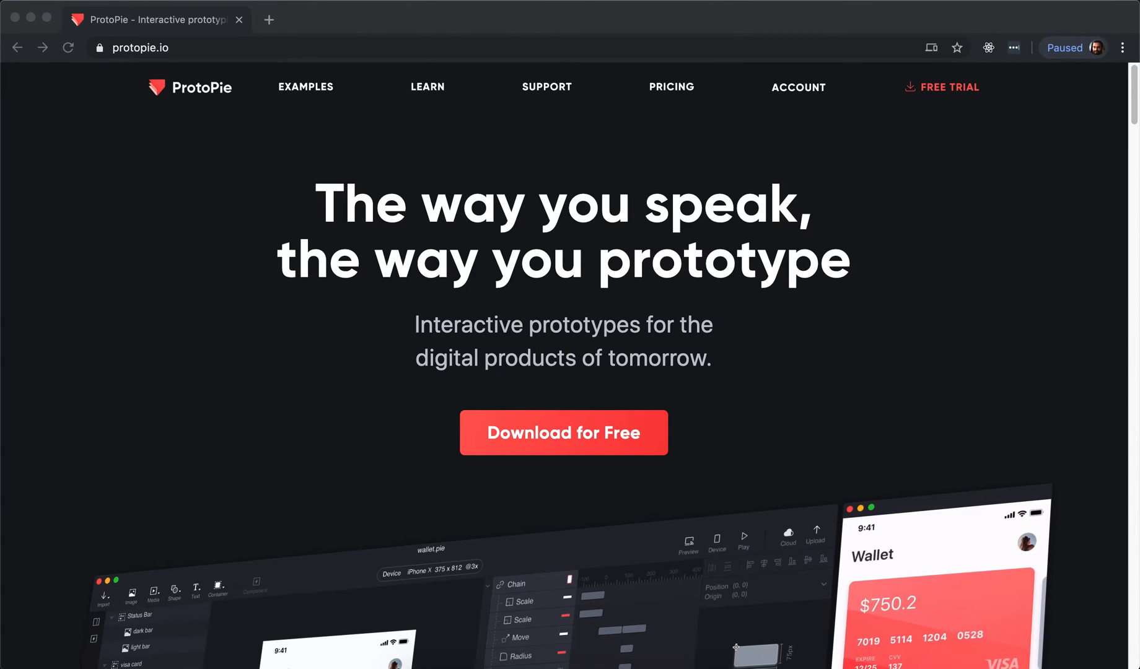
- Download the free Mac version of ProtoPie from the product's website
left_click(570, 432)
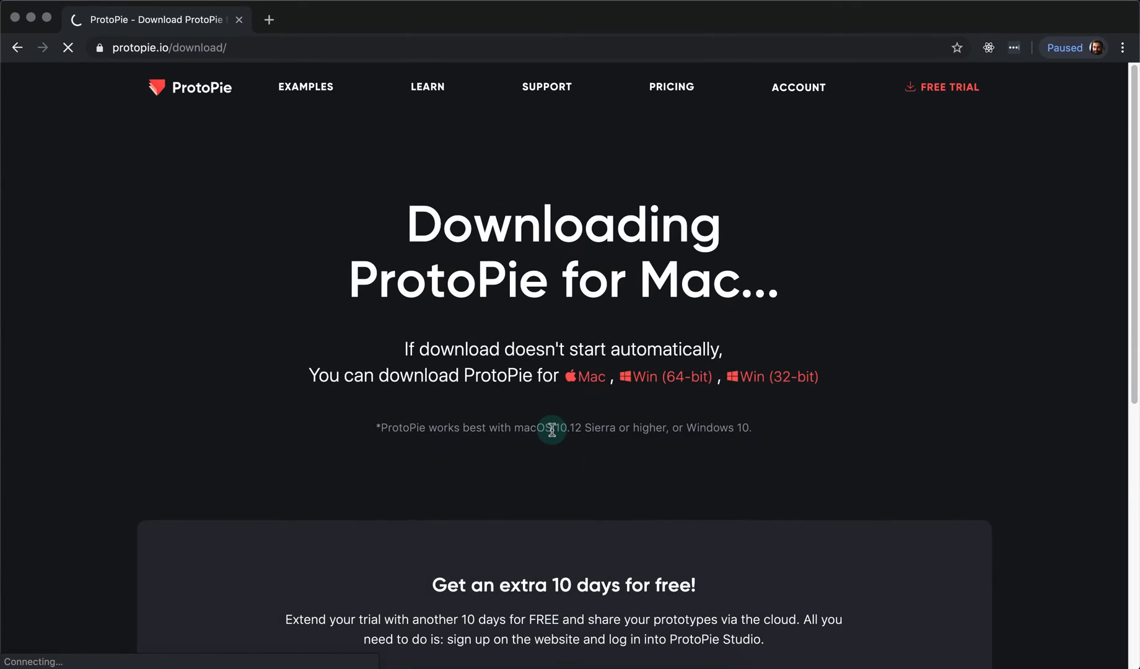
scroll(524, 335, "down", 2)
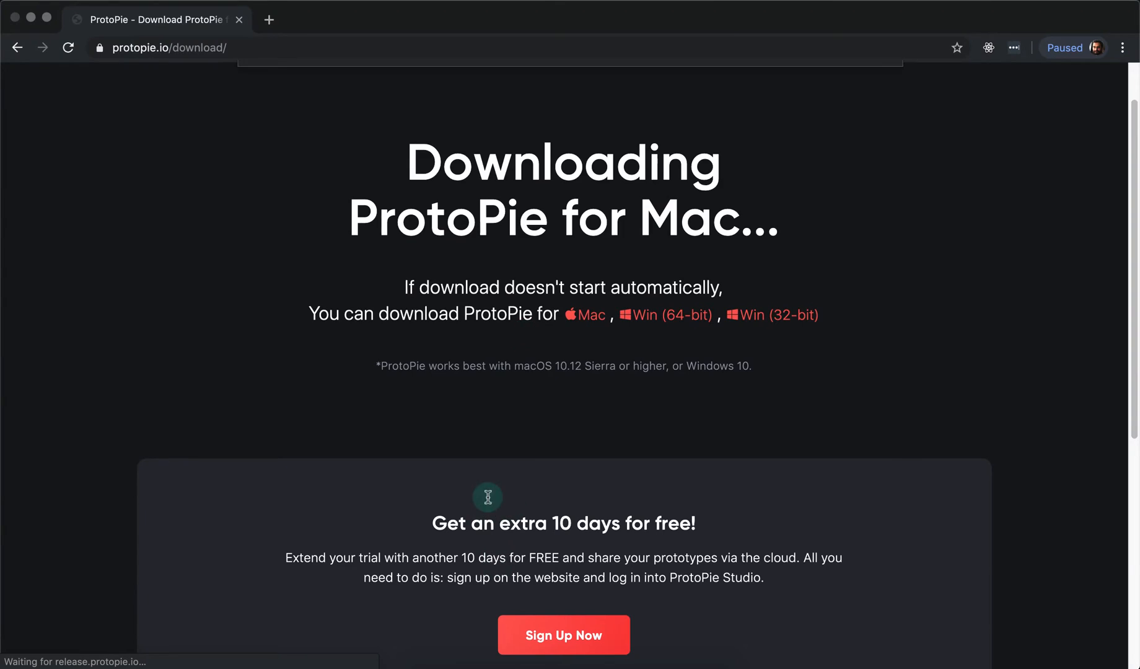
left_click(785, 444)
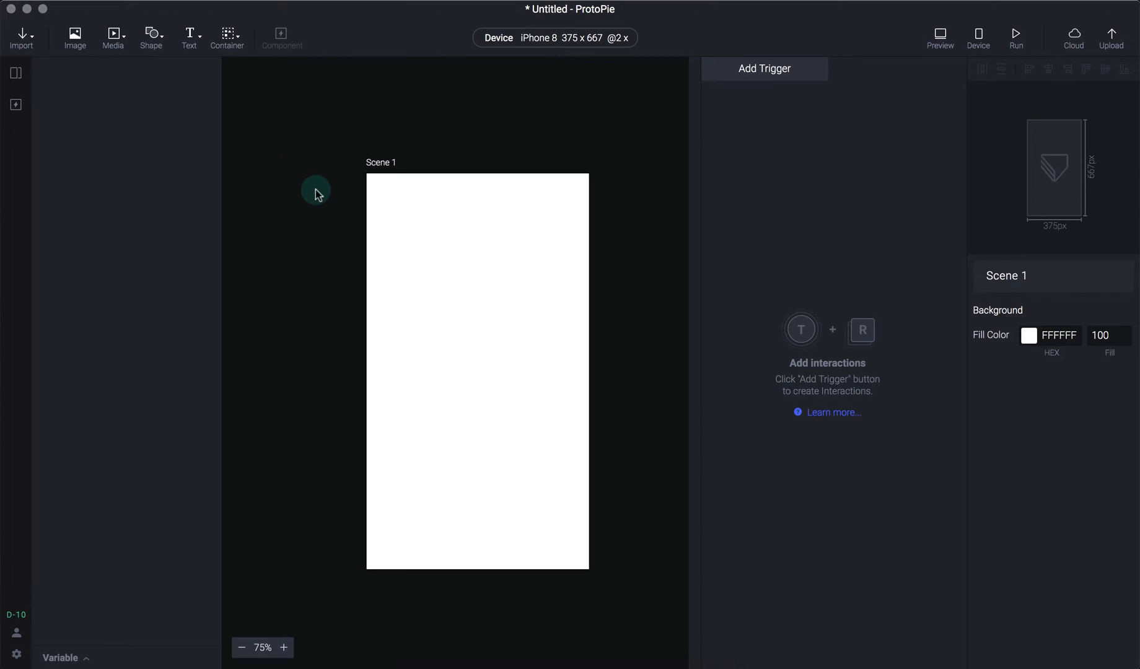
left_click_drag(300, 132, 632, 606)
left_click(607, 38)
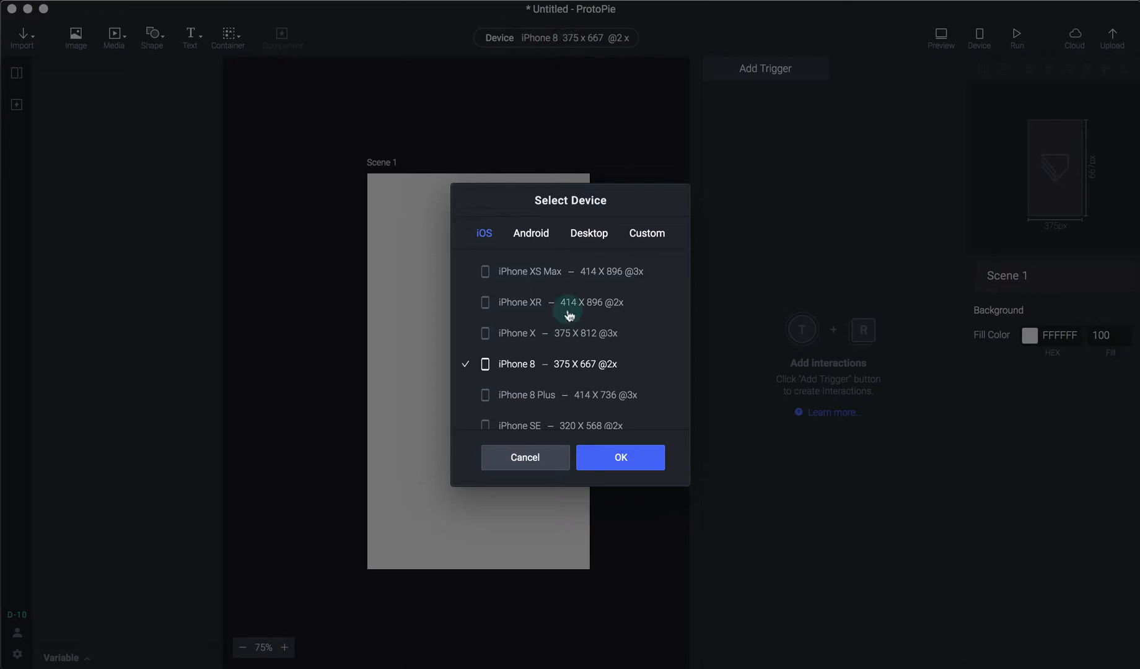
left_click(550, 231)
left_click(592, 234)
left_click(550, 237)
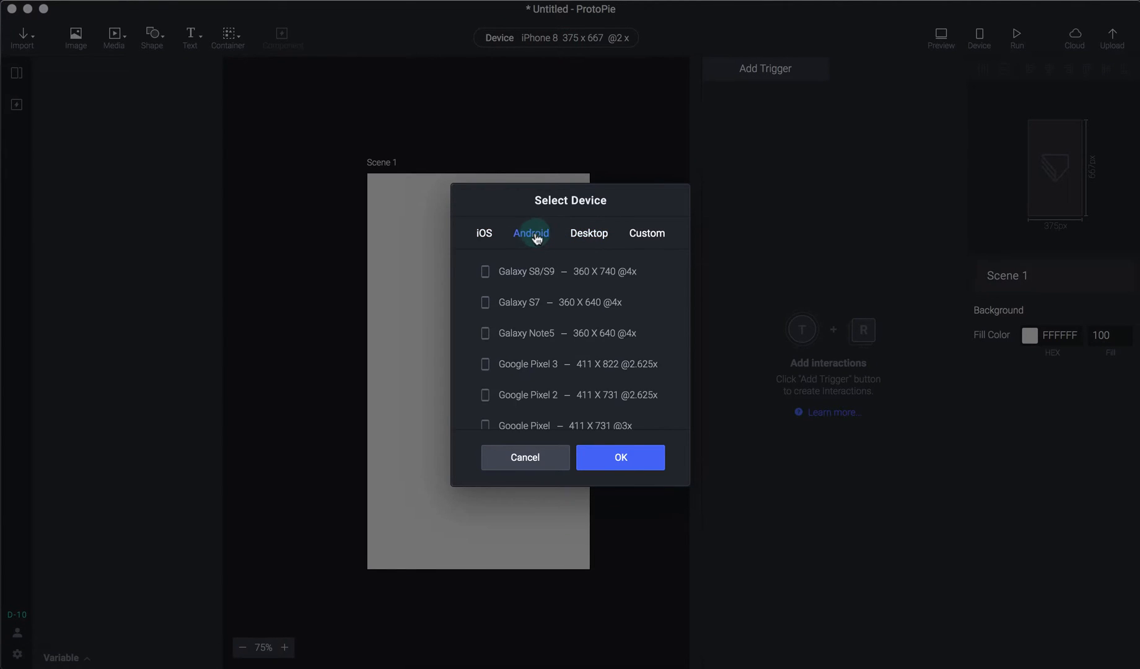
scroll(537, 310, "down", 2)
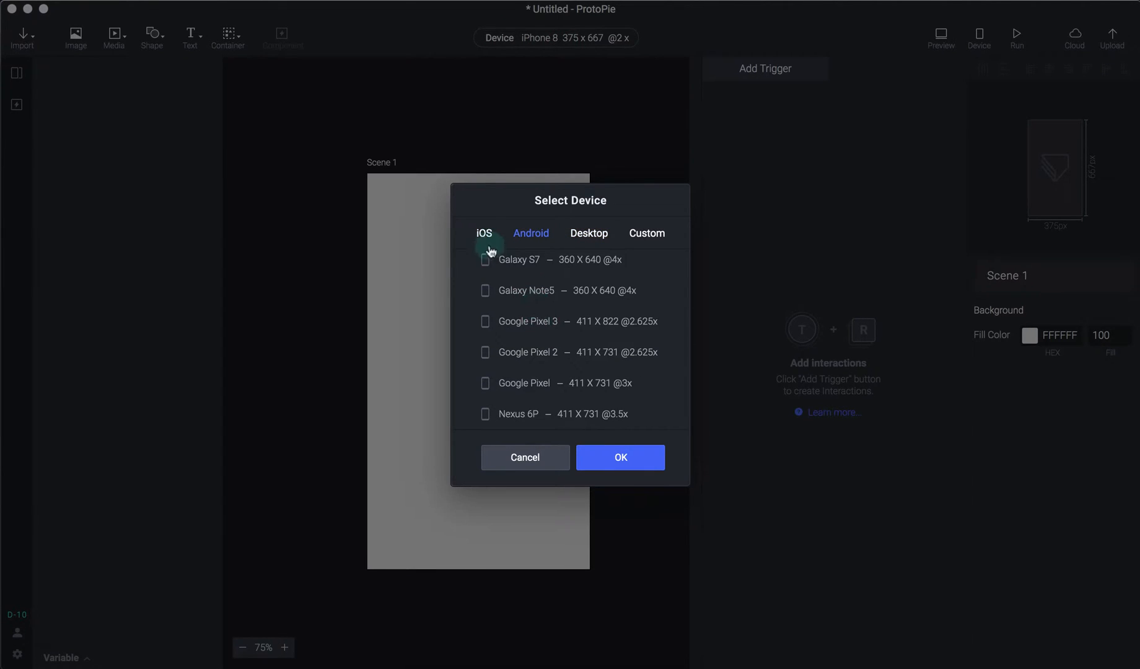
left_click(484, 233)
left_click(537, 336)
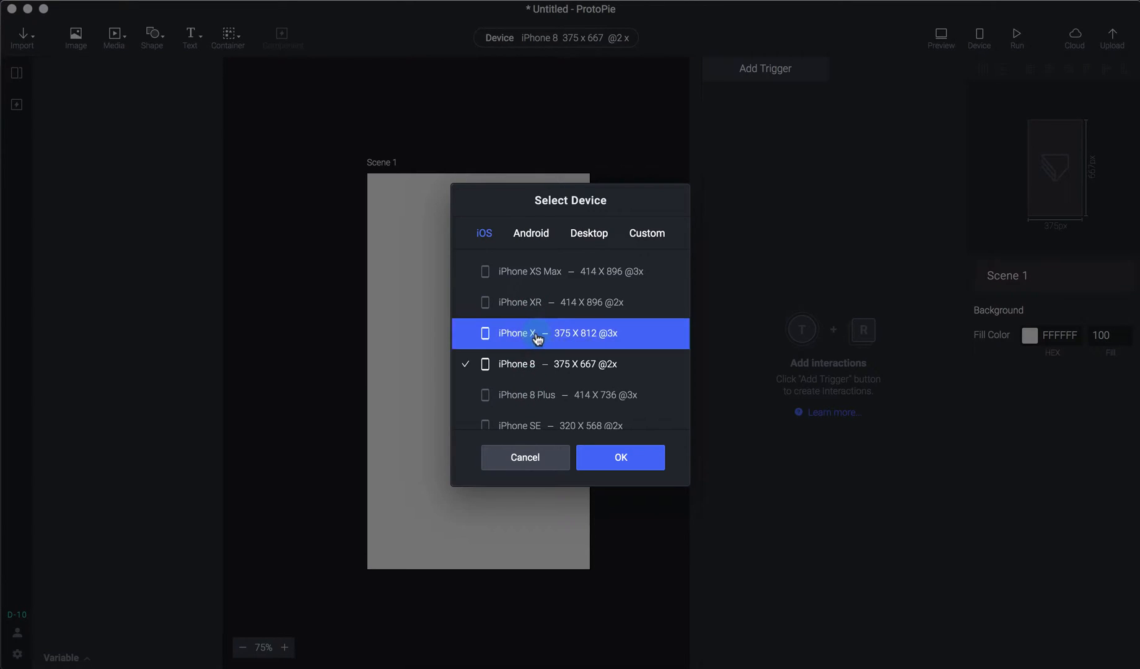
left_click(624, 464)
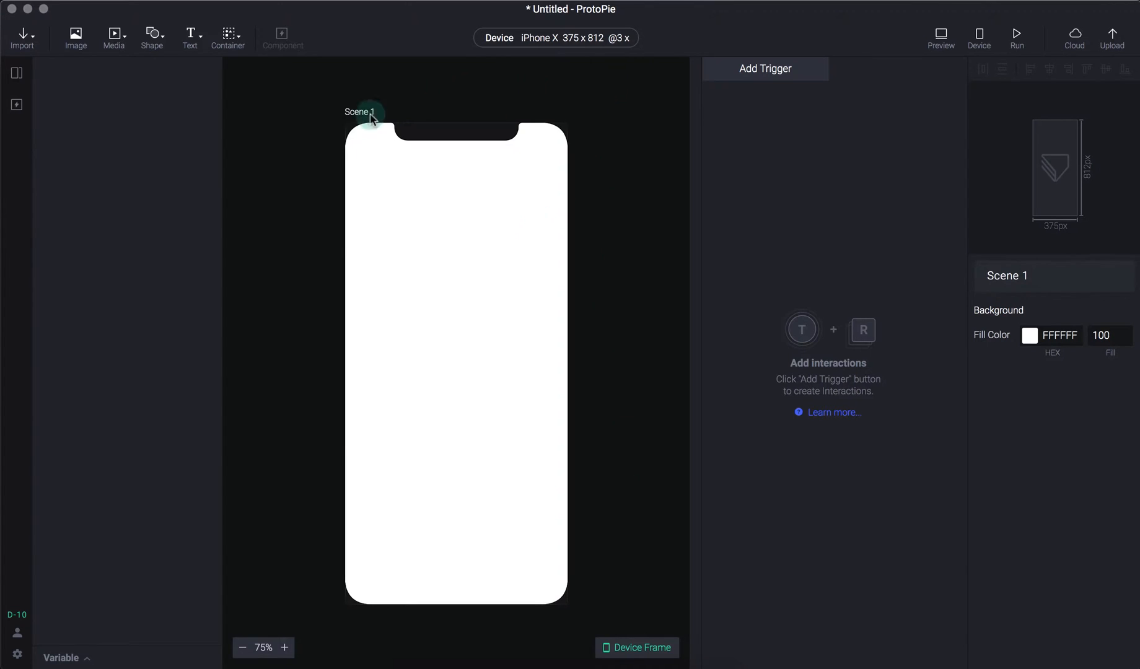
- Set the prototype's device to a custom size of 360 x 640 with a density of 2
left_click(569, 45)
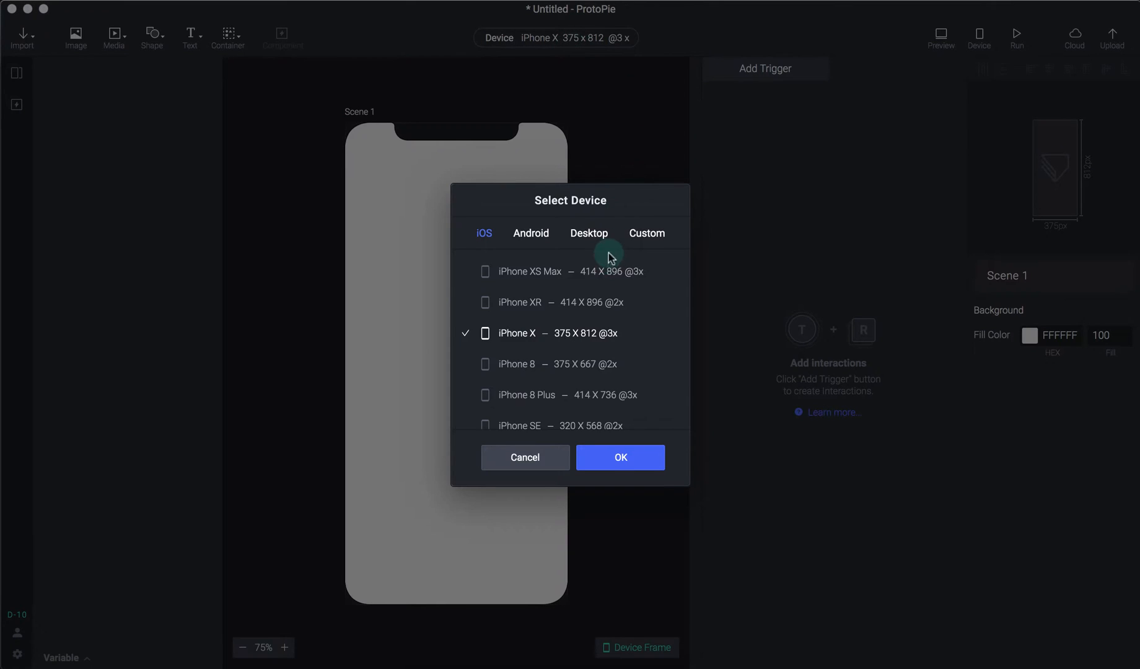
left_click(606, 234)
left_click(645, 233)
left_click(516, 273)
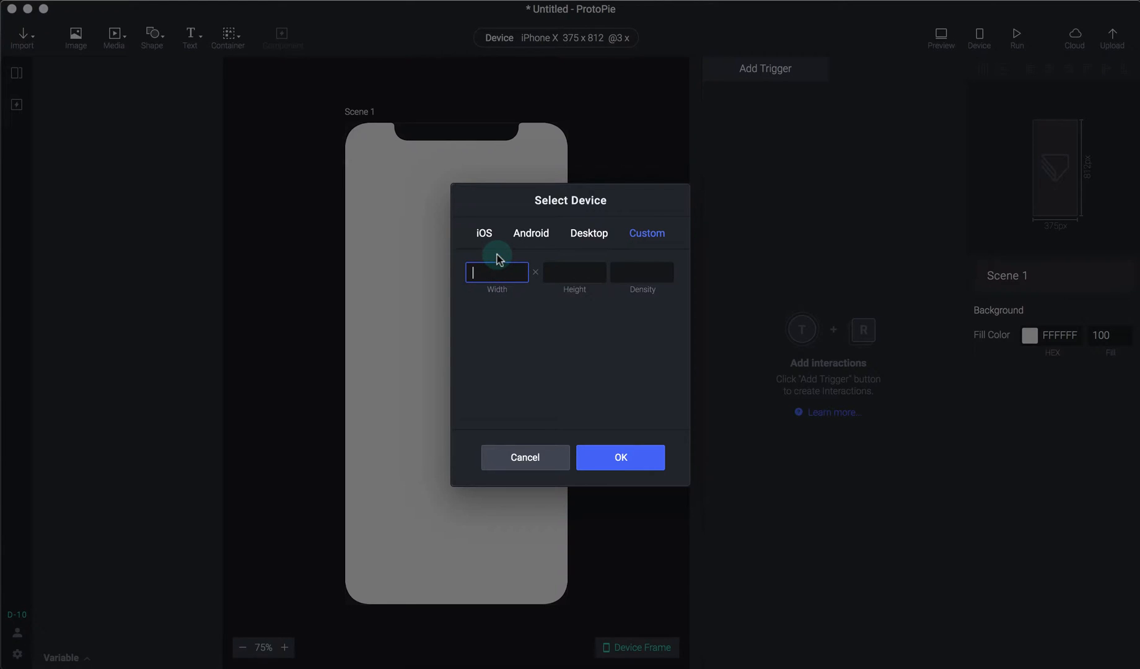
type("360")
key("Tab")
type("640")
key("Tab")
type("2")
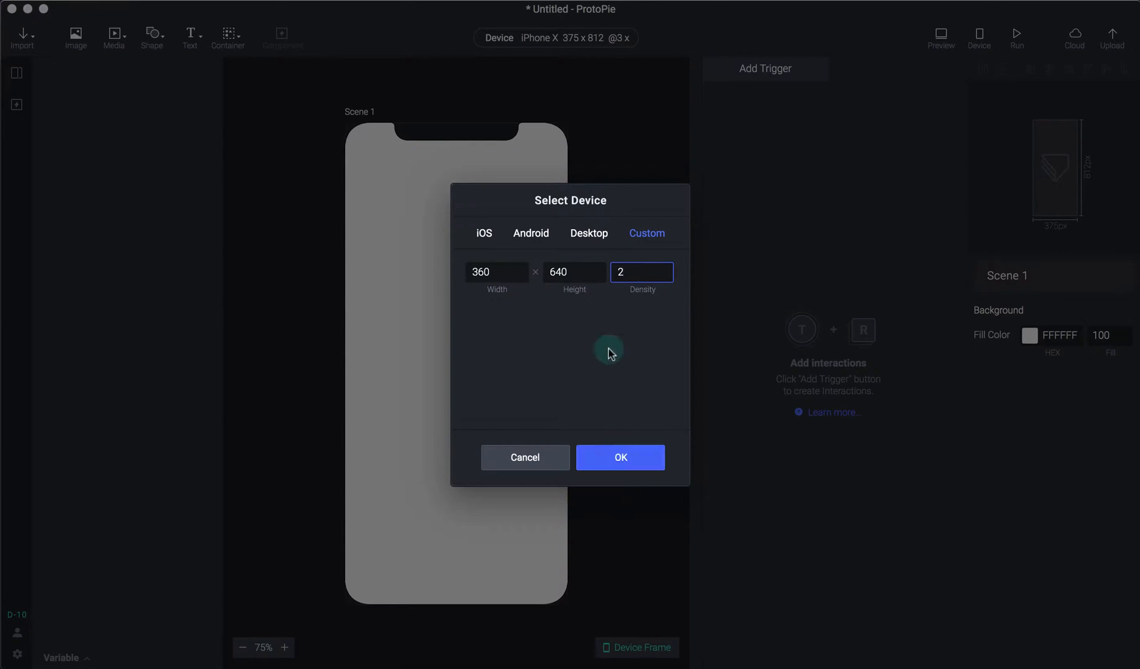
double_click(622, 272)
left_click(620, 462)
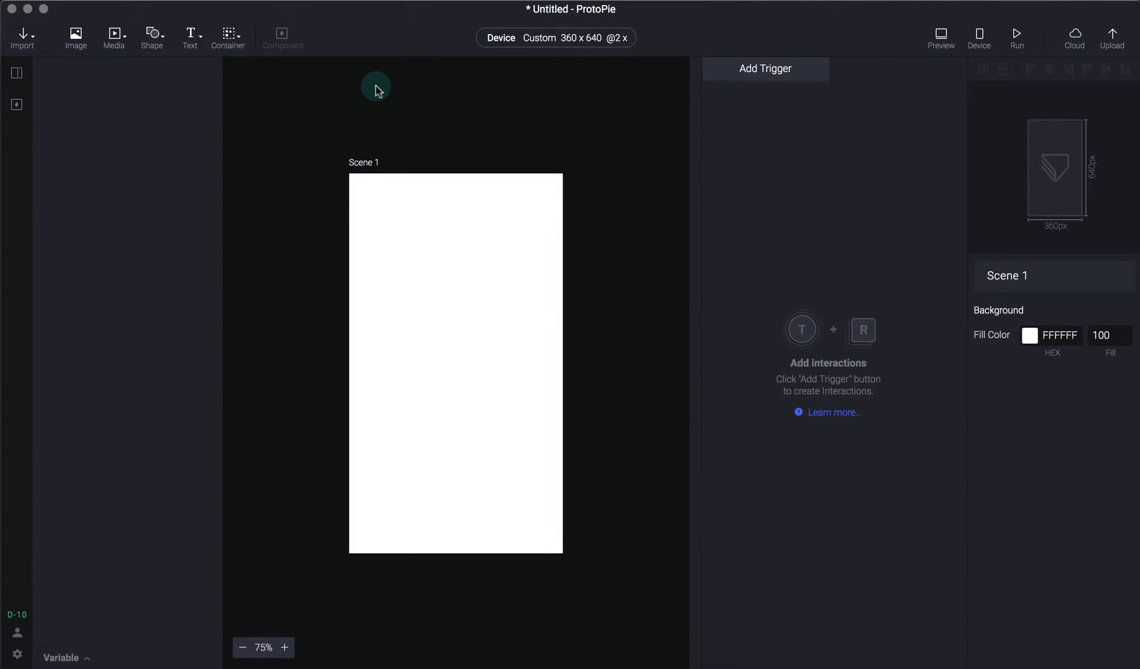
- Rename Scene 1 as Onboarding and add two new blank scenes after it
left_click_drag(341, 120, 596, 533)
left_click(16, 76)
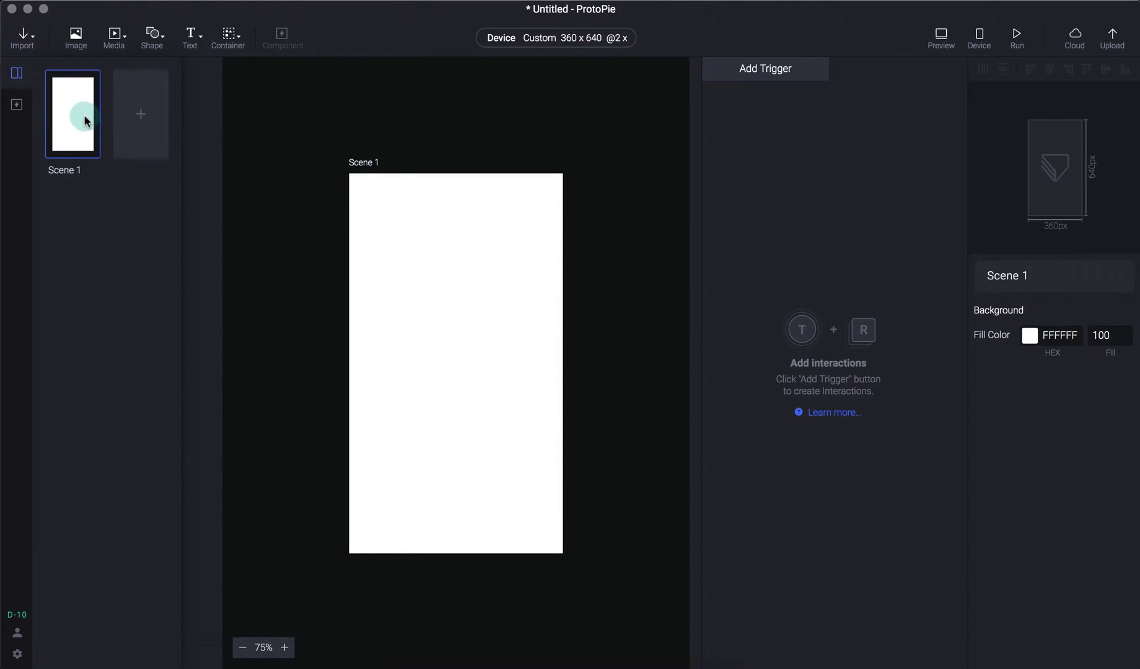
double_click(70, 169)
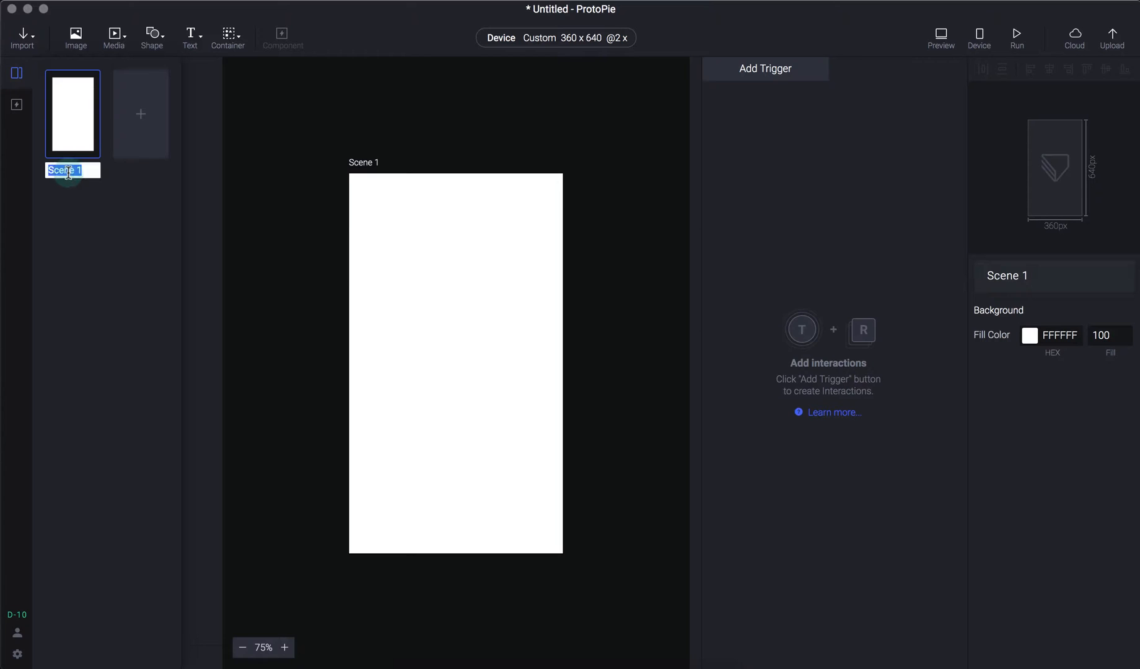
type("Onboarding")
key("Return")
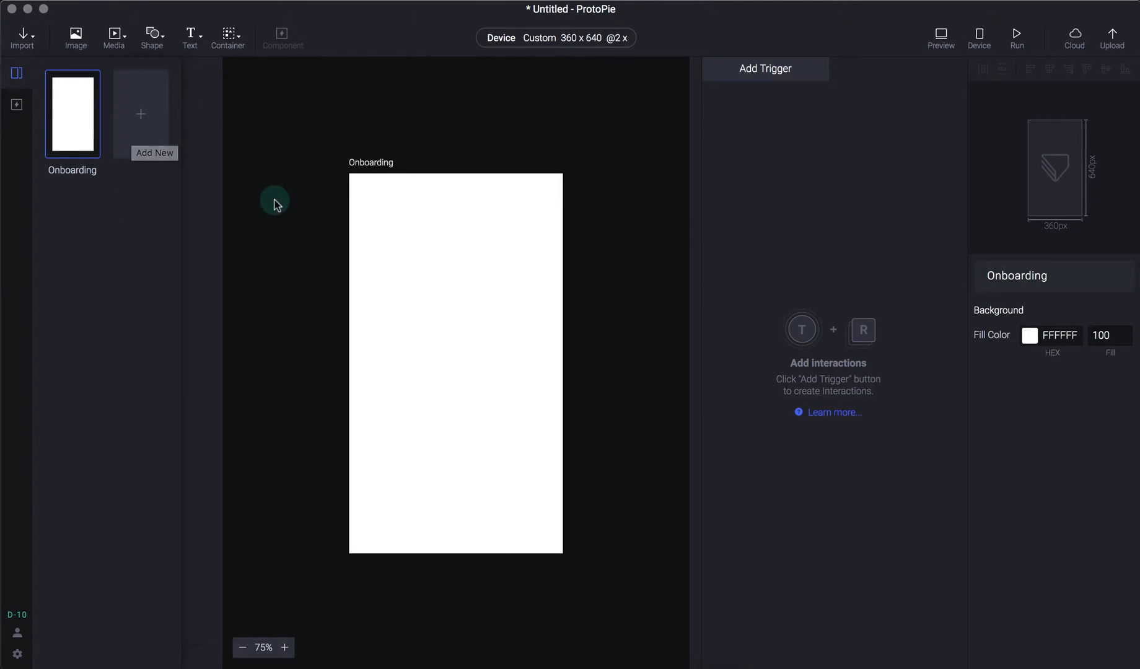
left_click(131, 119)
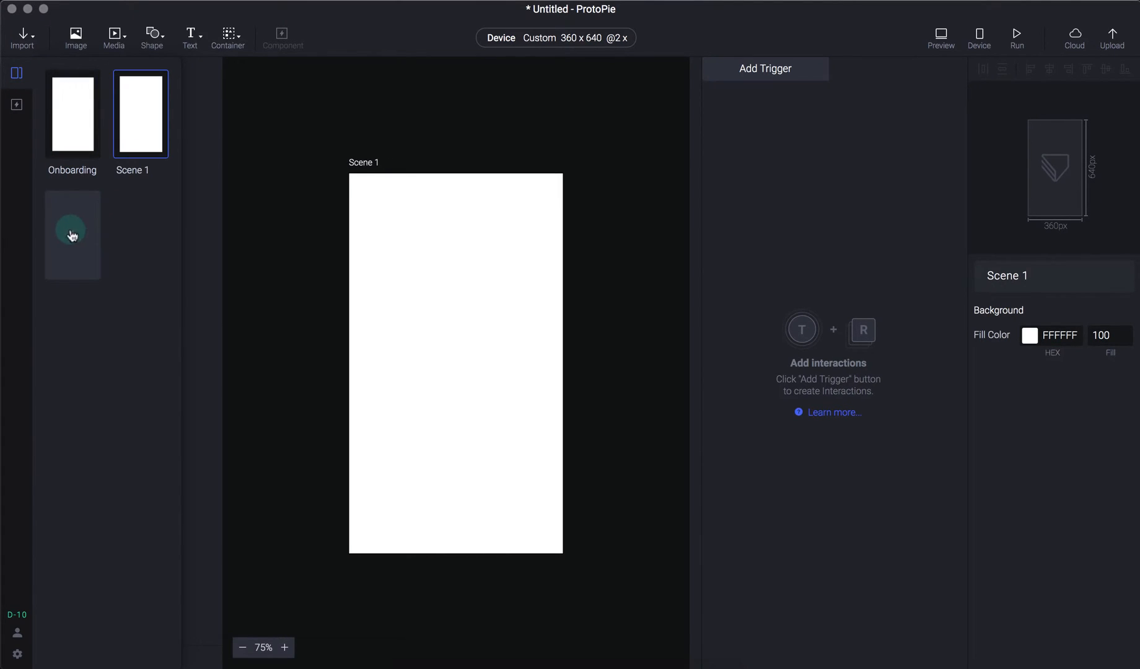
left_click(72, 234)
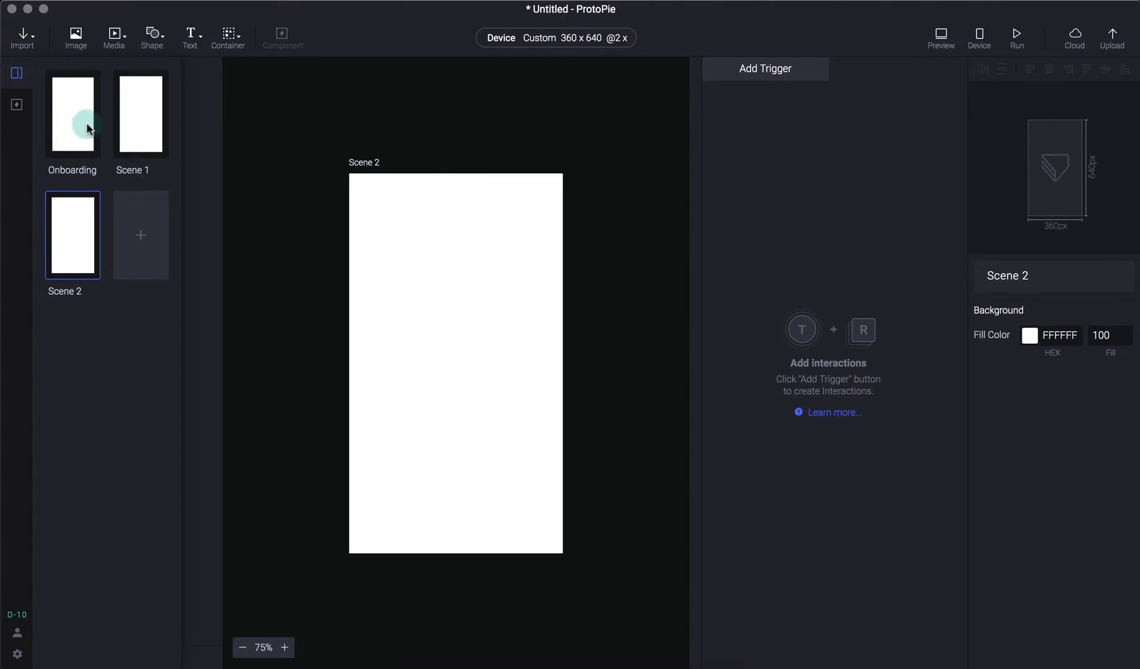
- Draw a nearly square rectangle on Scene 2, slightly above the middle and left of centre
left_click(154, 37)
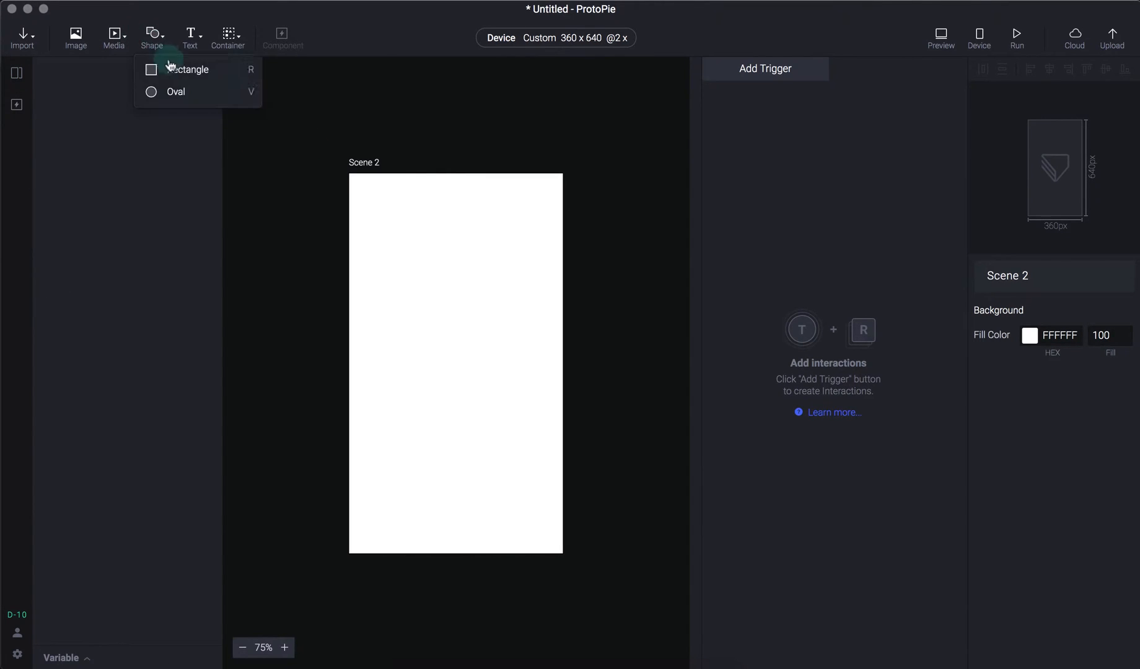
left_click(180, 69)
left_click_drag(382, 206, 469, 374)
left_click(581, 328)
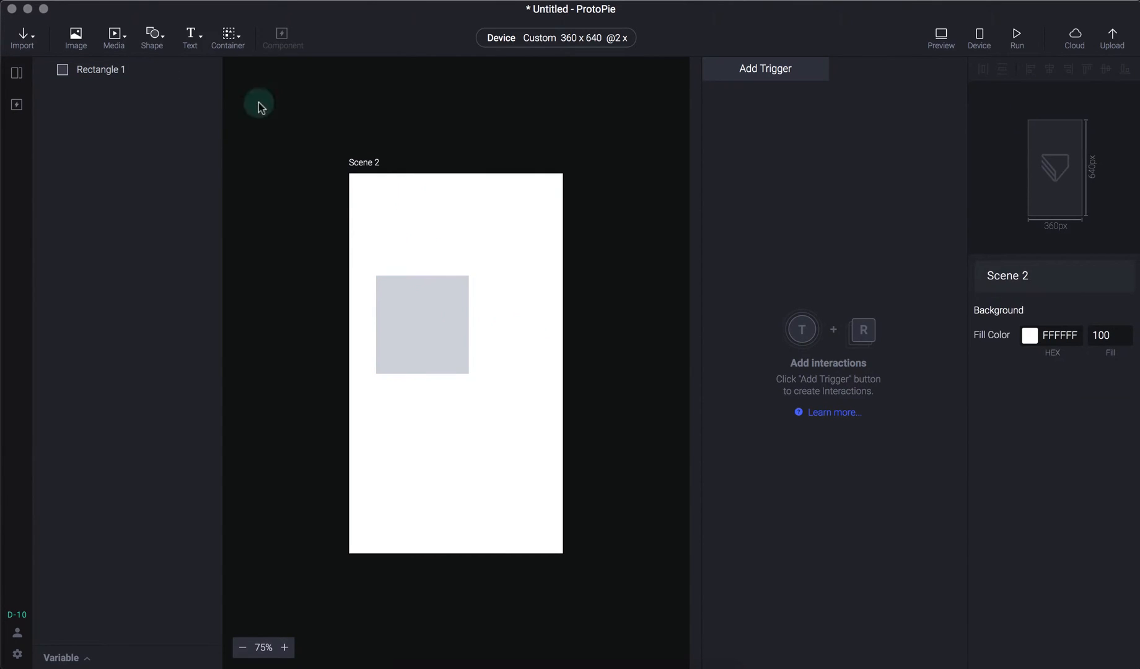
- Duplicate Scene 2 together with its rectangle
left_click(17, 73)
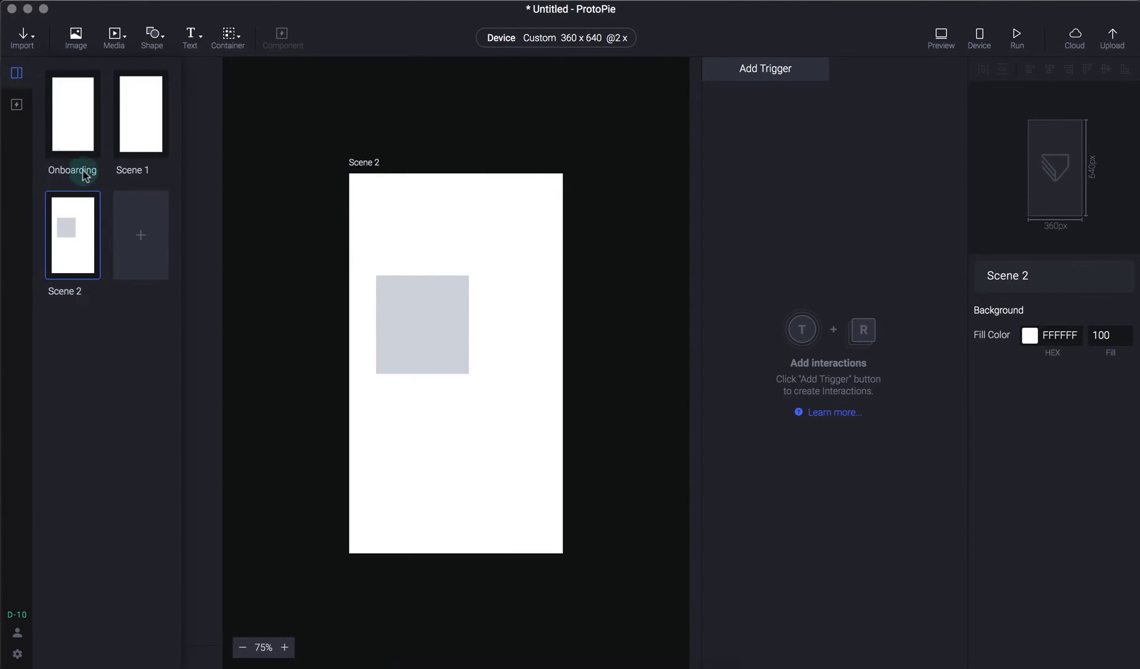
right_click(78, 233)
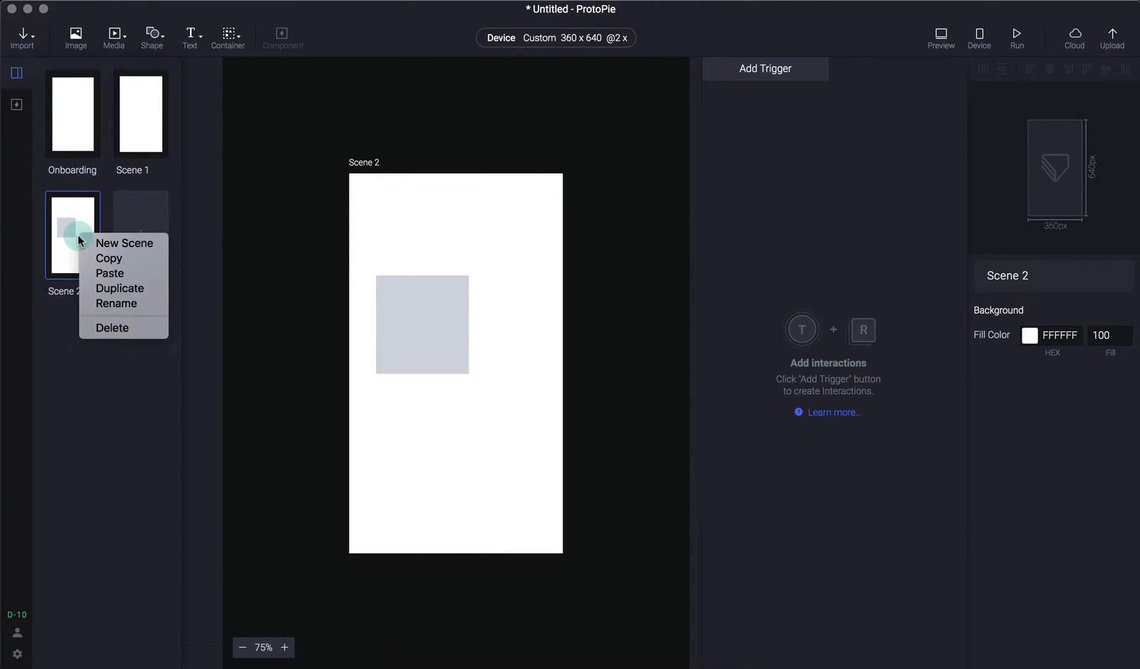
left_click(116, 289)
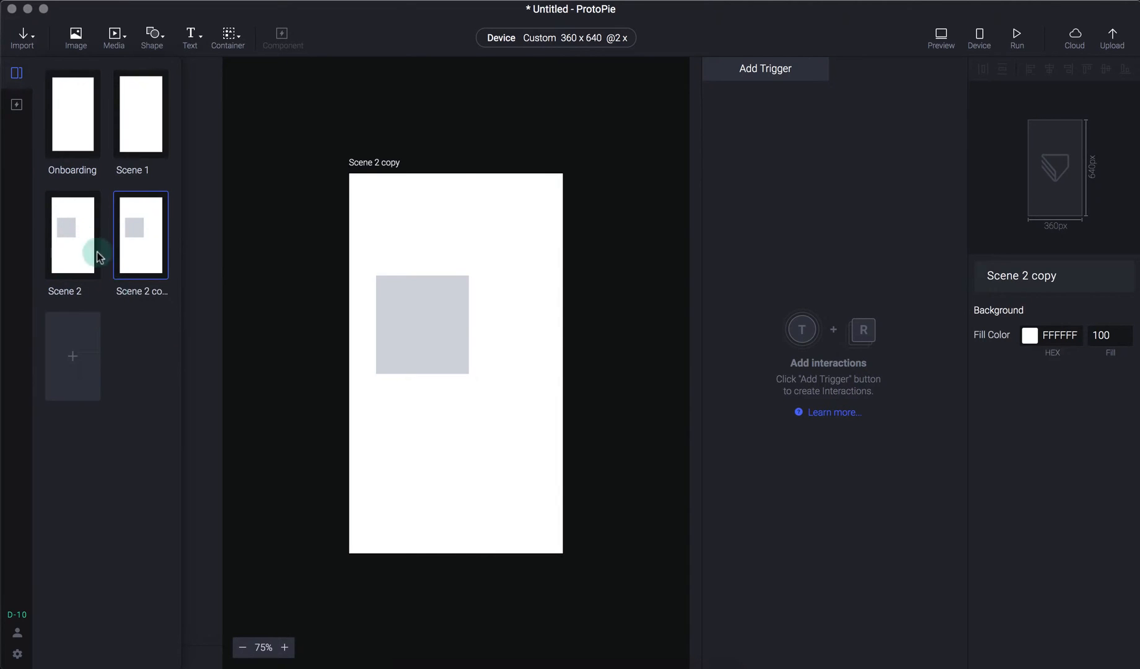
- Rename the duplicated scene as Scene 3
double_click(145, 292)
key("Right")
key("BackSpace")
key("BackSpace")
key("BackSpace")
key("BackSpace")
key("BackSpace")
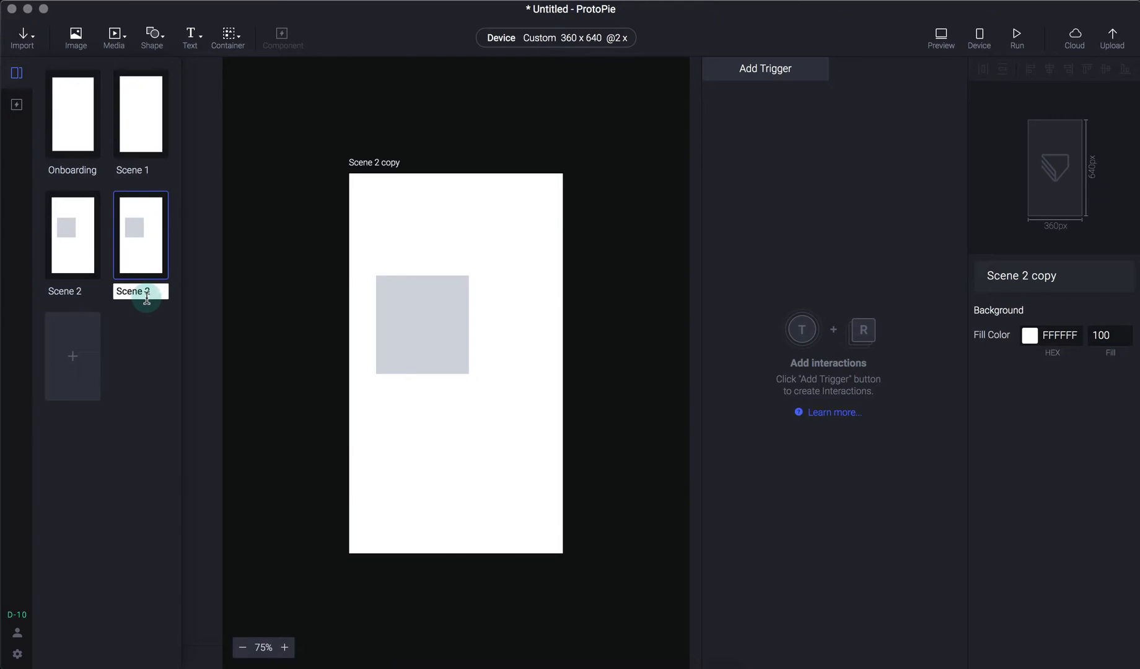
type("3")
key("Return")
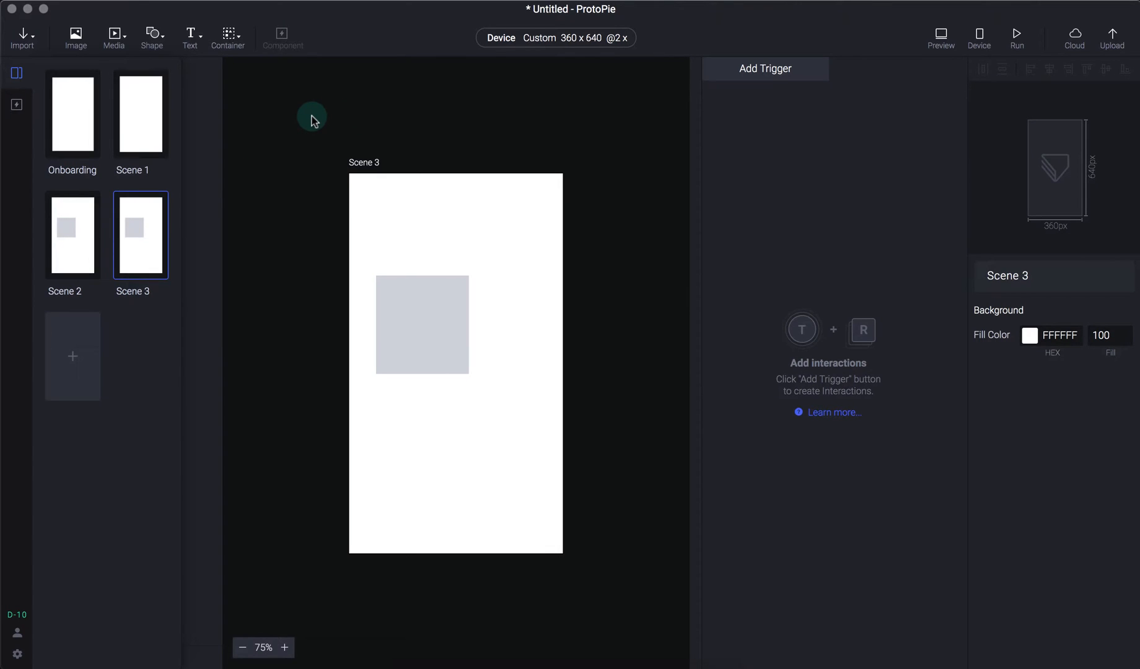
- Preview Scene 3 and examine which import sources, media types and shapes can be added to it
key("super+p")
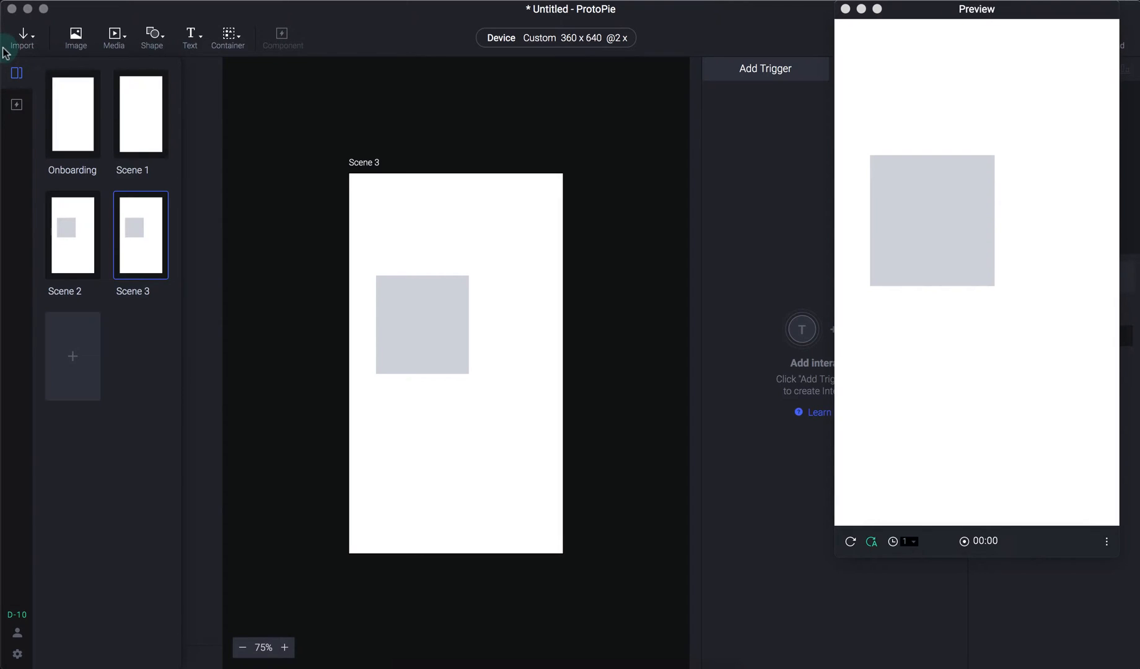
left_click(25, 38)
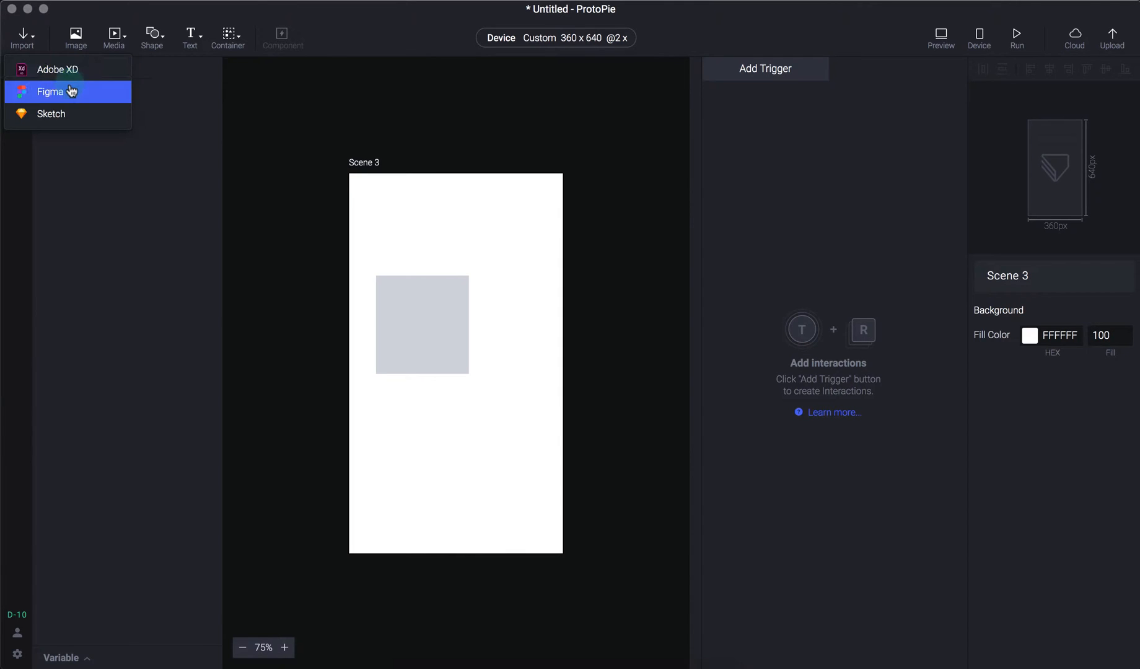
left_click(98, 18)
left_click(87, 41)
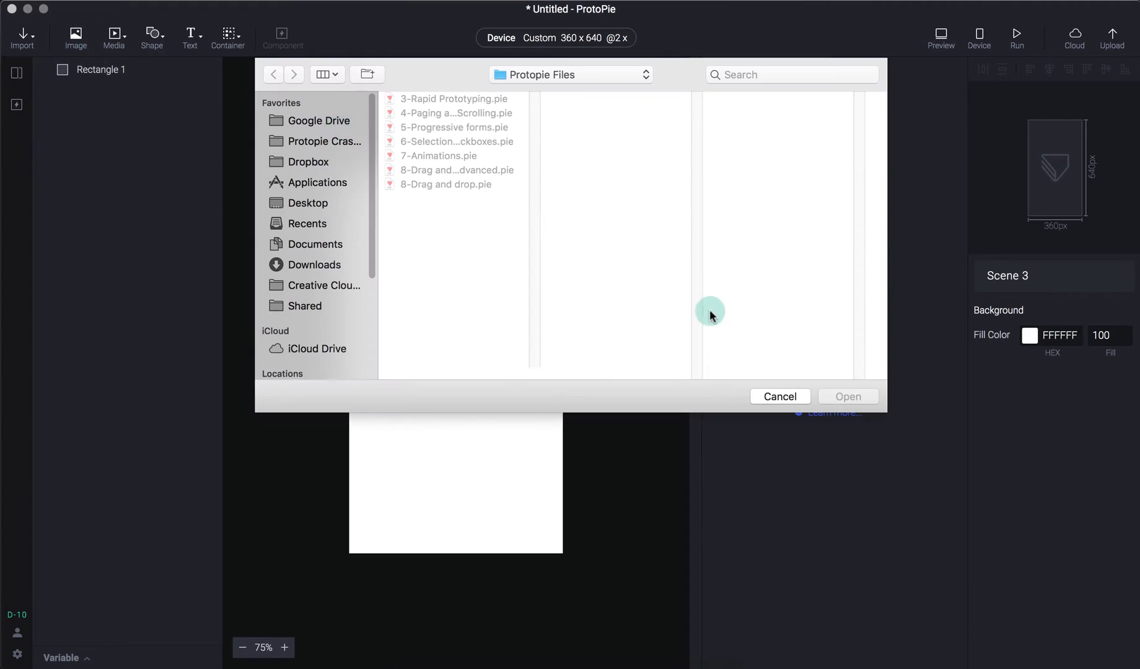
left_click(801, 397)
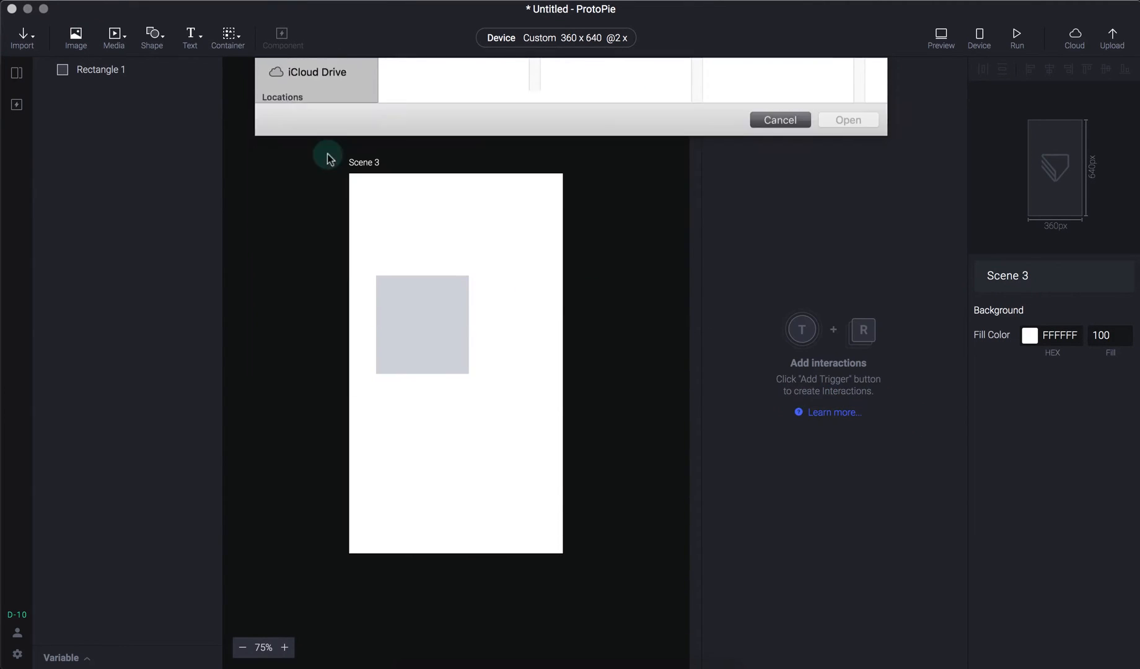
left_click(104, 42)
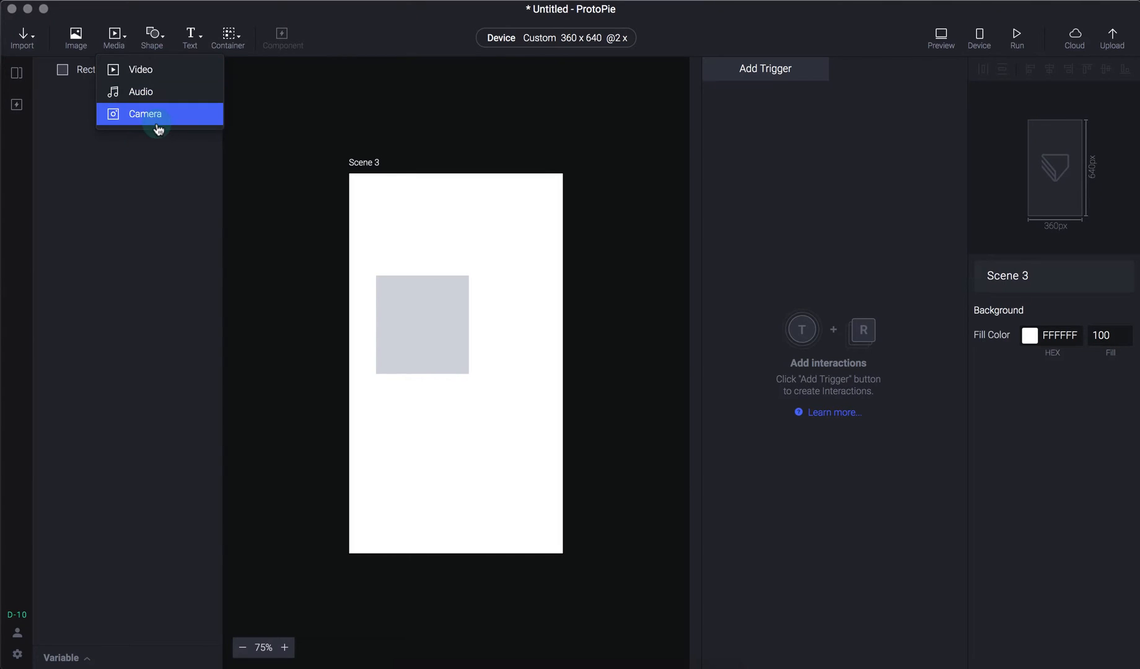
left_click(155, 39)
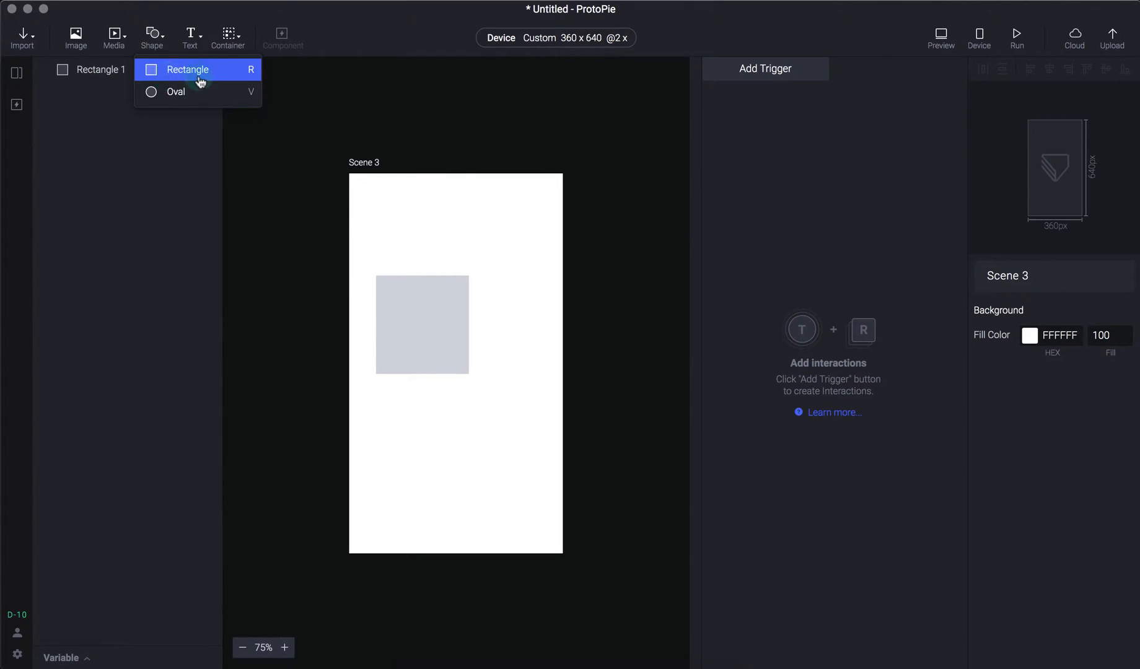
left_click(368, 39)
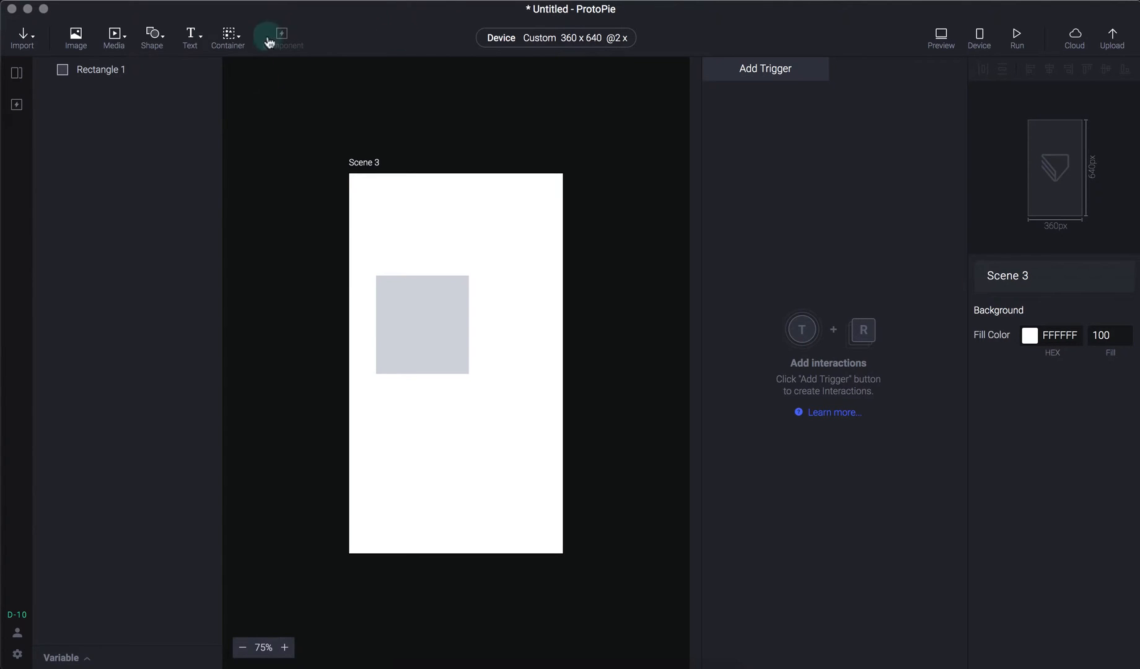
left_click(155, 36)
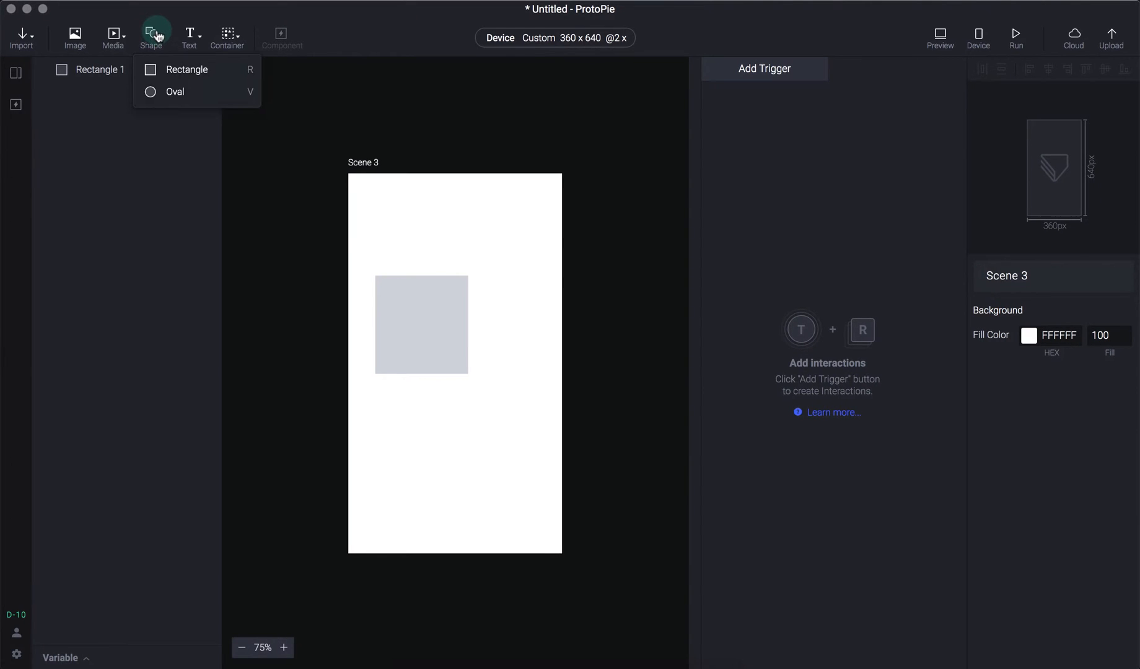
left_click(179, 14)
left_click_drag(179, 13, 183, 12)
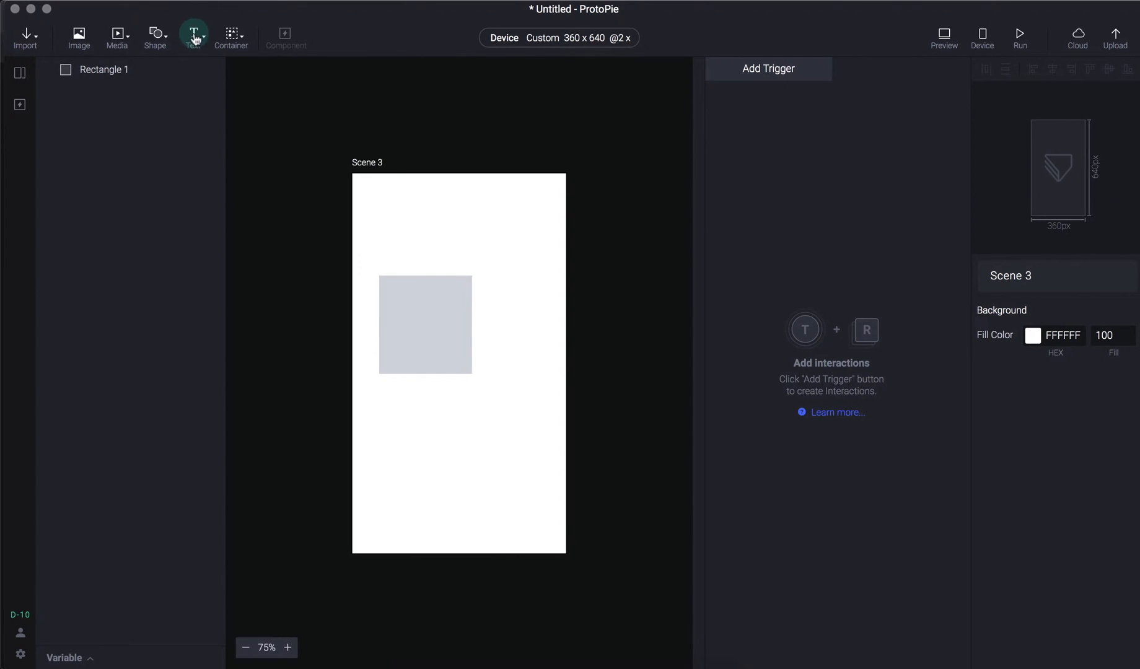
- Insert a default text layer into Scene 3
left_click(194, 37)
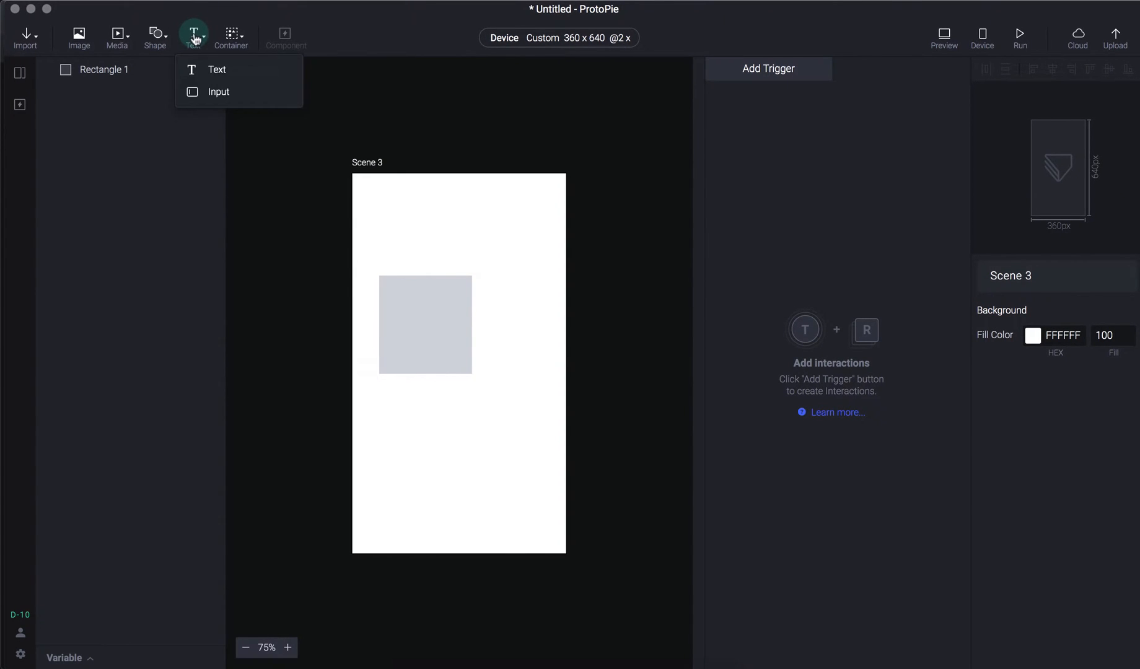
left_click(231, 77)
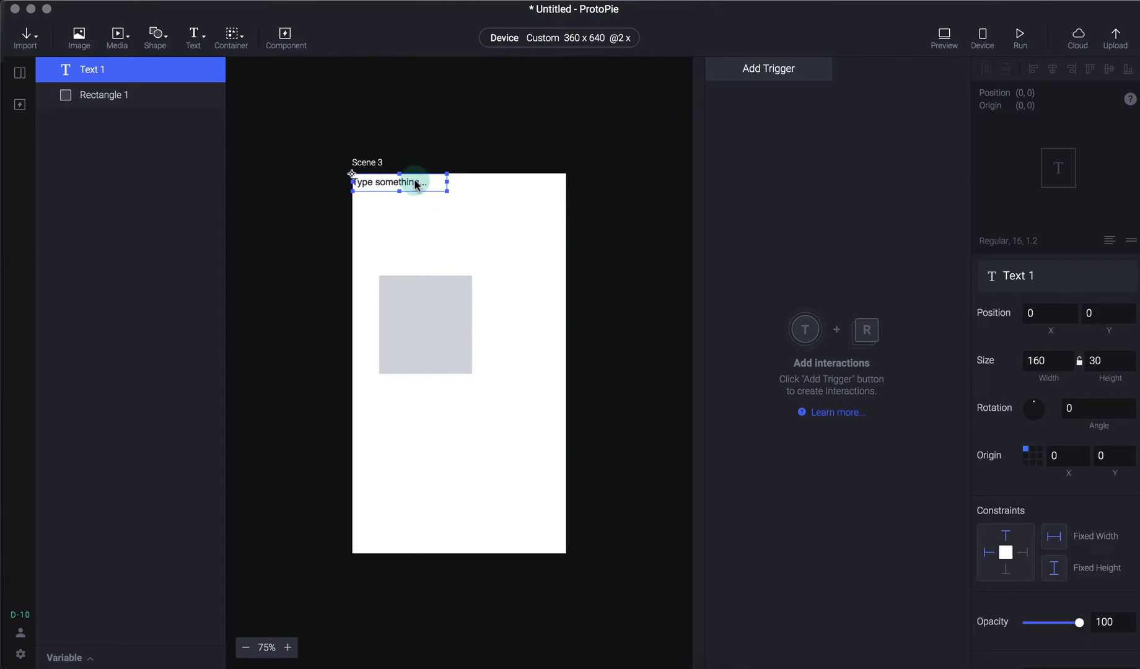
- Move the text layer to about X 45, Y 39 and replace its content with "kjhakjhre"
left_click_drag(414, 183, 447, 206)
double_click(446, 209)
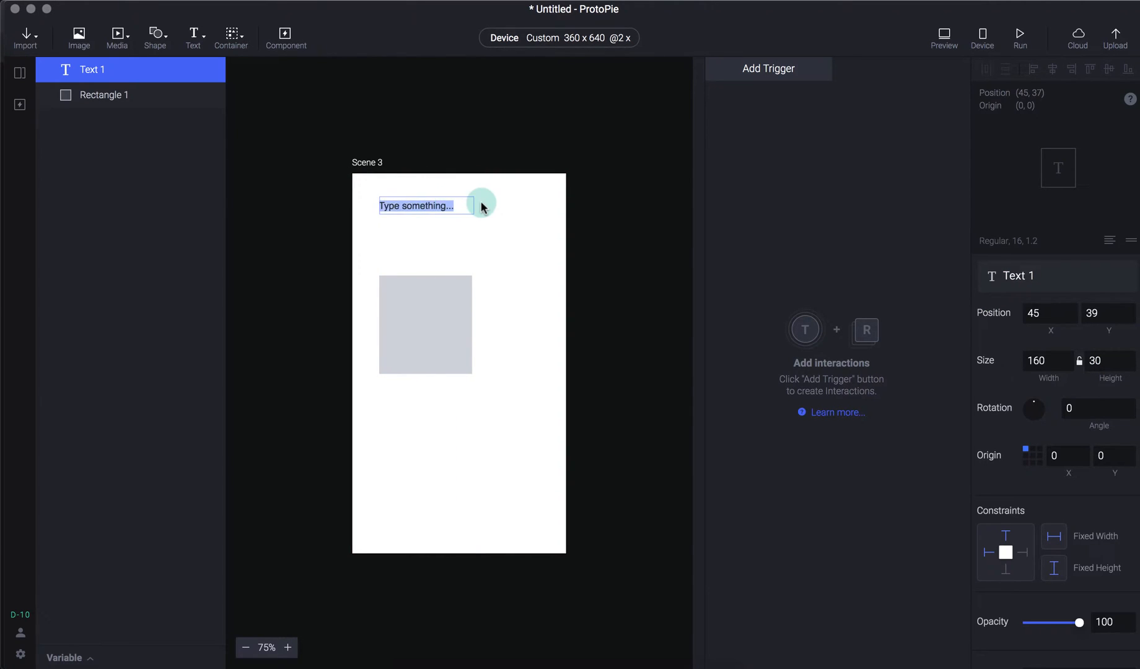
type("kjhakjhre")
left_click(485, 210)
- Insert an input layer, place it between the text and the rectangle at about X 45, Y 107, and delete it
left_click(197, 34)
left_click(218, 93)
left_click_drag(428, 178, 443, 247)
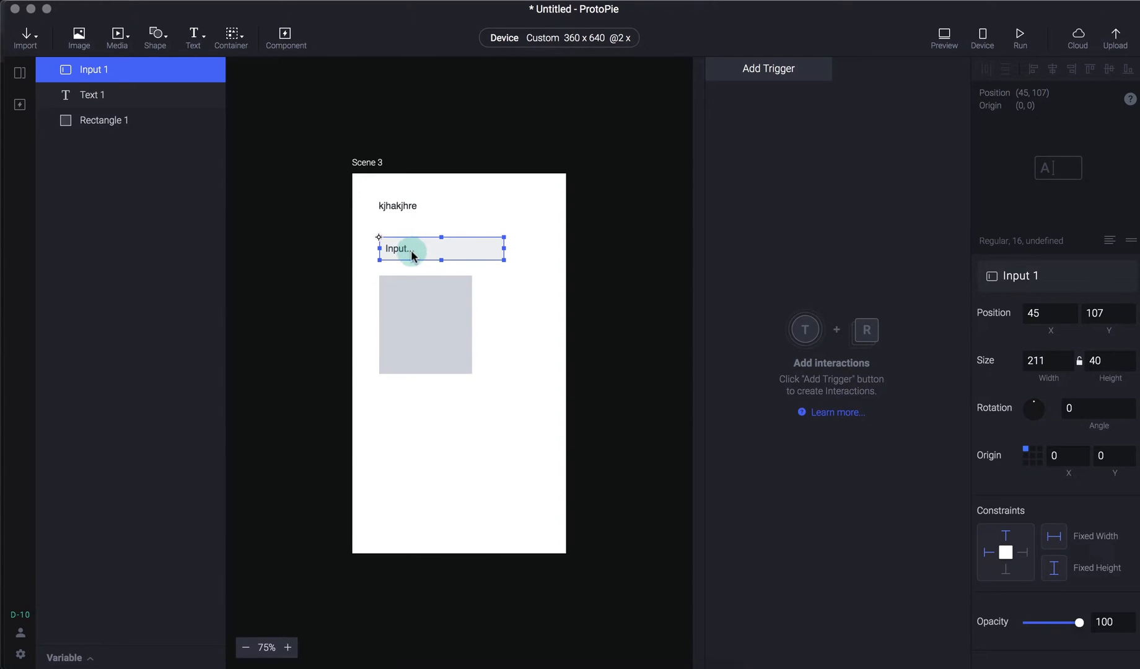
left_click(513, 234)
left_click(434, 240)
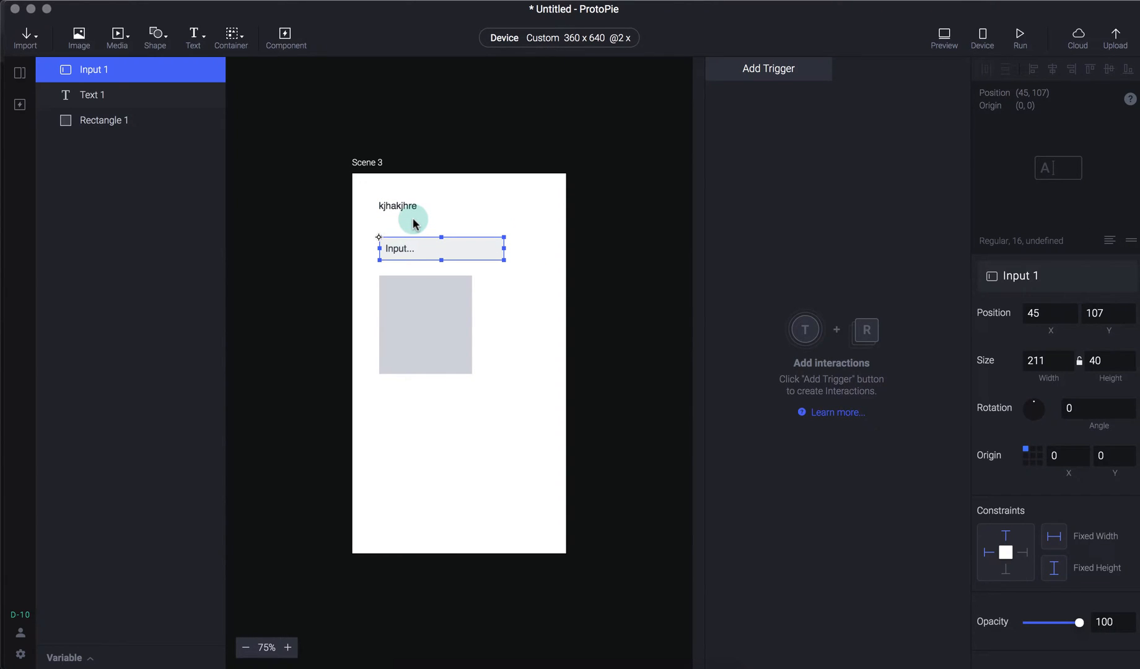
key("Delete")
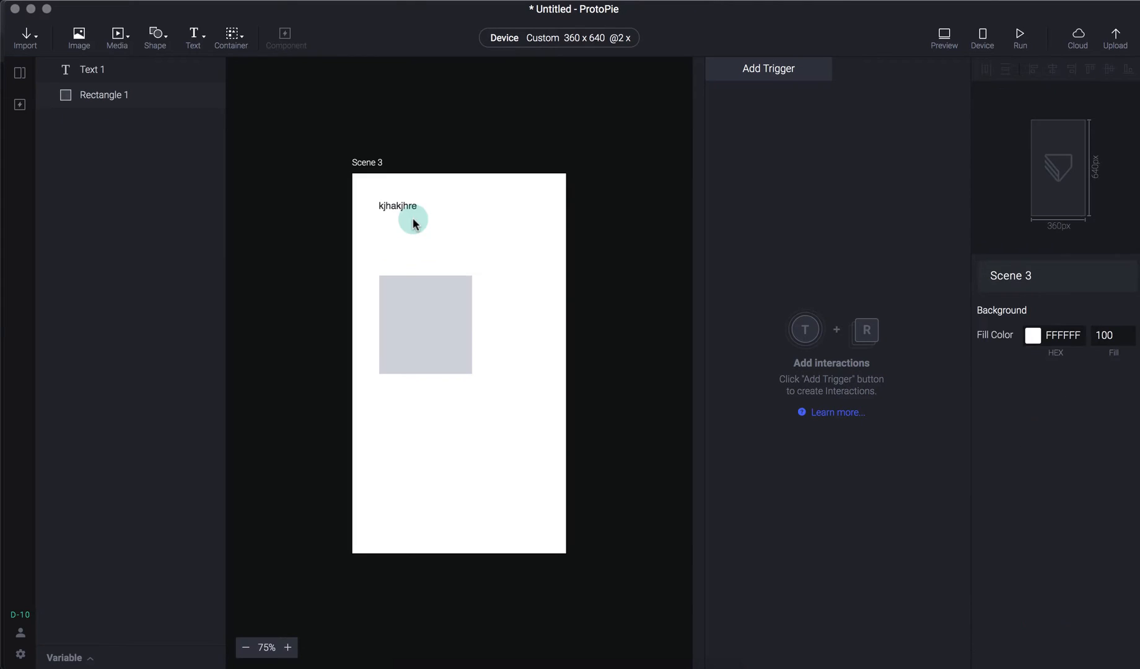
- Insert a container at the scene's origin and size it to about 284 × 320 px
left_click(240, 47)
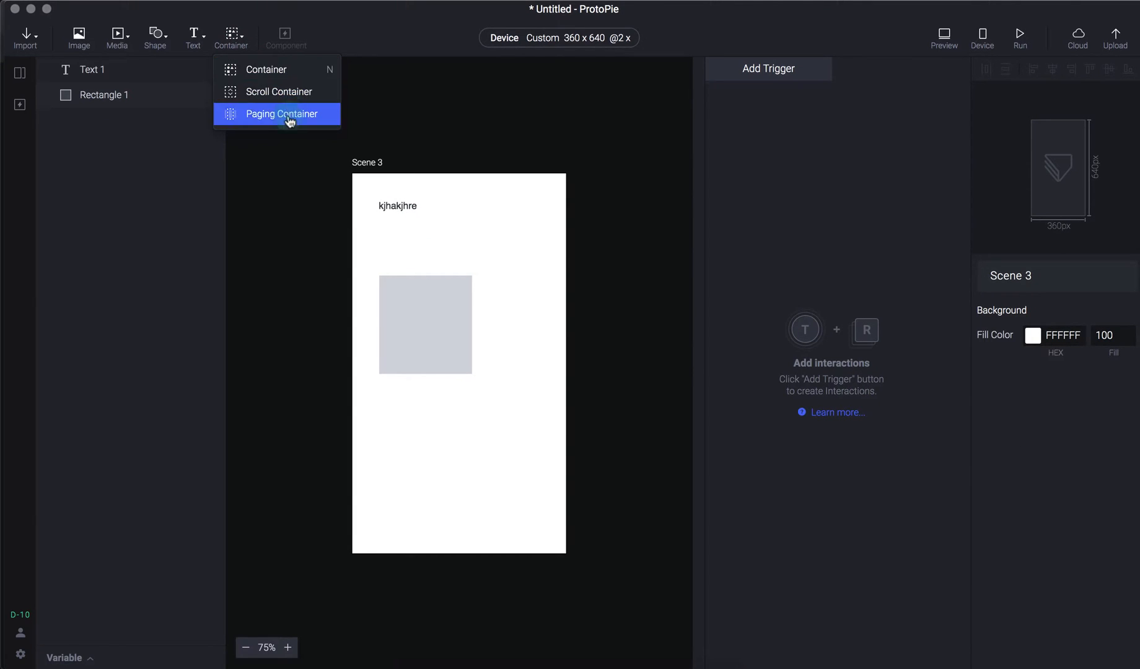
left_click(283, 73)
left_click(386, 214)
left_click(385, 233)
left_click_drag(380, 235, 359, 364)
left_click_drag(410, 267, 520, 268)
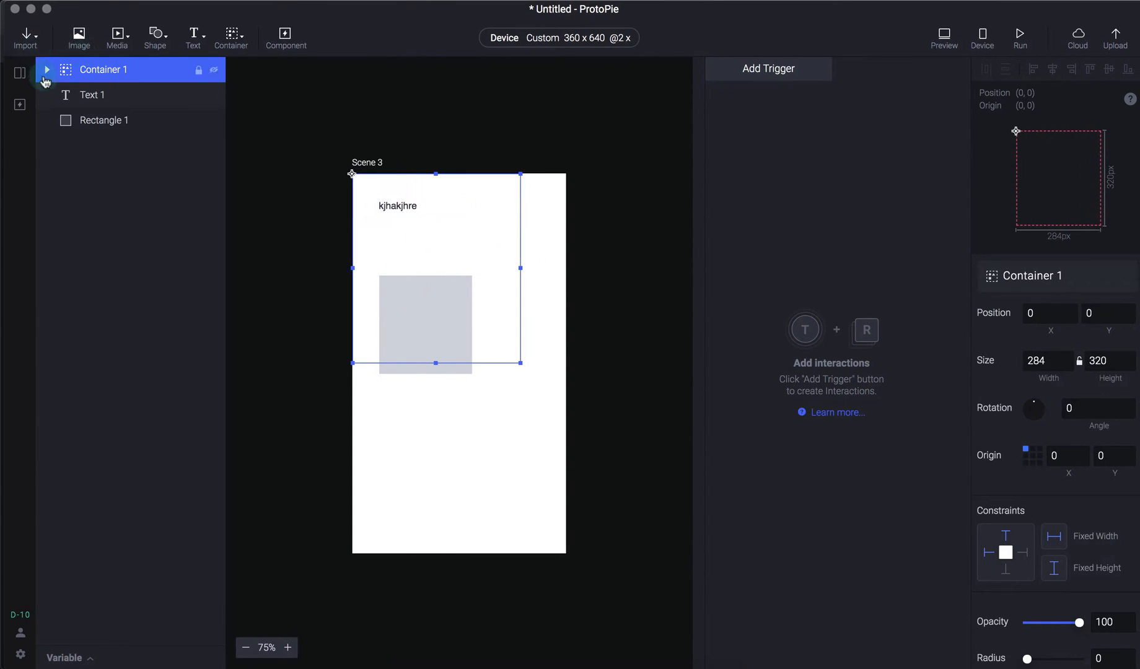
- Move the text and rectangle layers together into Container 1
left_click(124, 119)
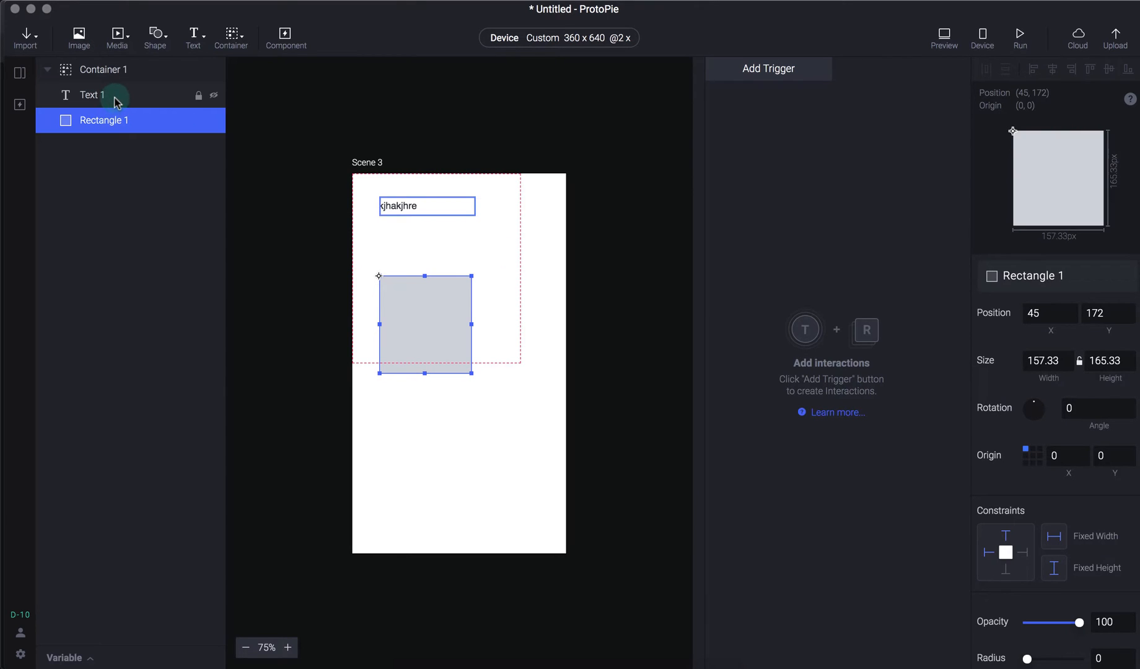
left_click(118, 99, "shift")
mouse_move(92, 95)
left_mouse_down()
mouse_move(90, 73)
mouse_move(99, 76)
left_mouse_up()
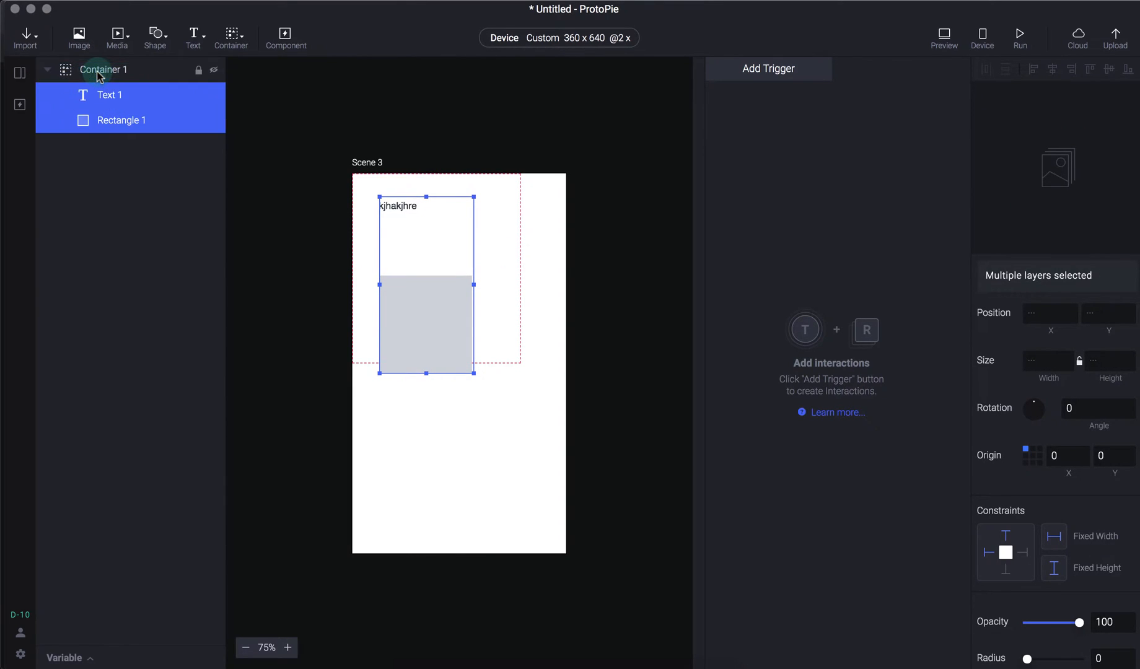
- Collapse Container 1 in the layer list and toggle its visibility off and back on
left_click(47, 70)
left_click(214, 71)
left_click(214, 71)
left_click(214, 72)
left_click(214, 72)
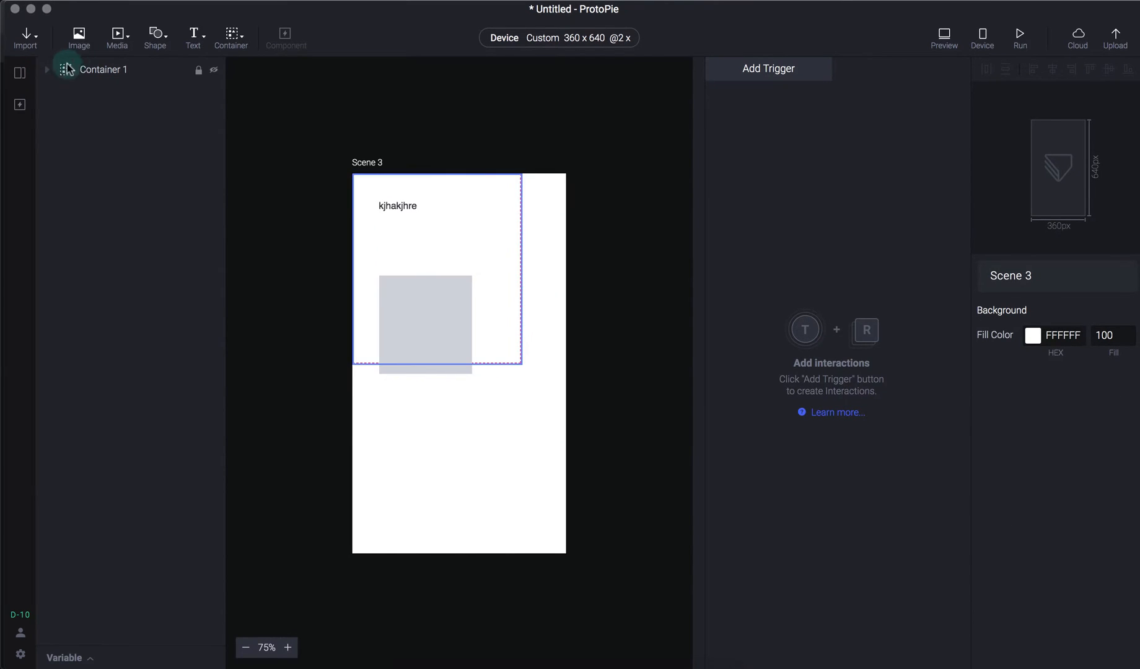
- Select Container 1, its text and its rectangle in turn to compare the layers' bounds with the container
left_click(129, 102)
left_click(301, 375)
left_click(445, 371)
left_click(153, 72)
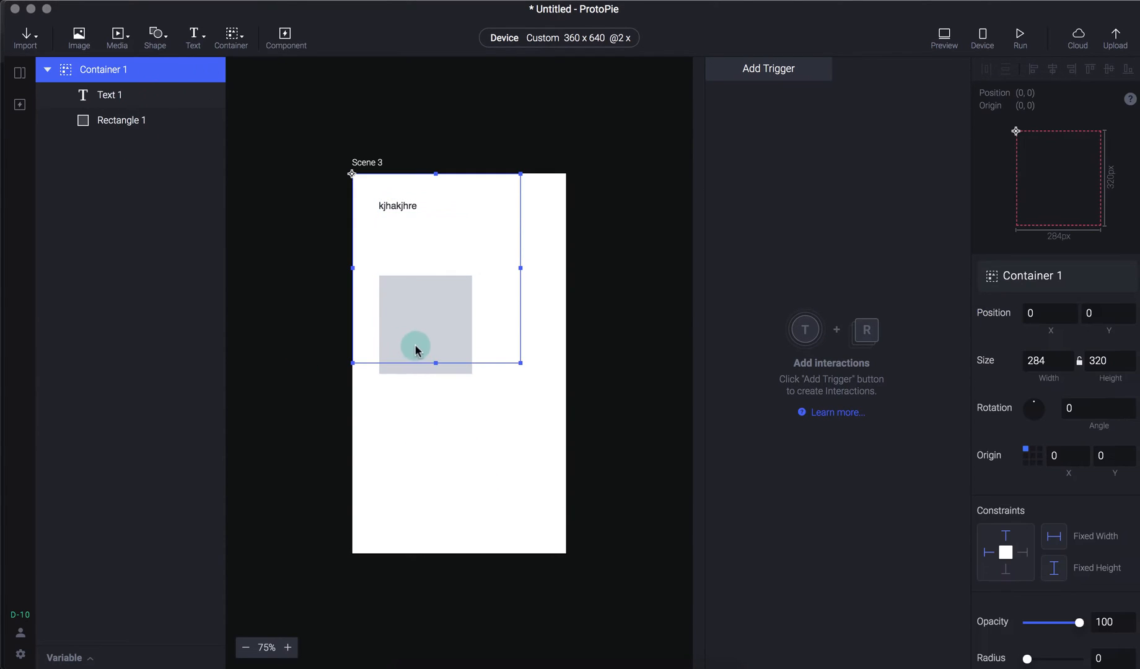
left_click(135, 99)
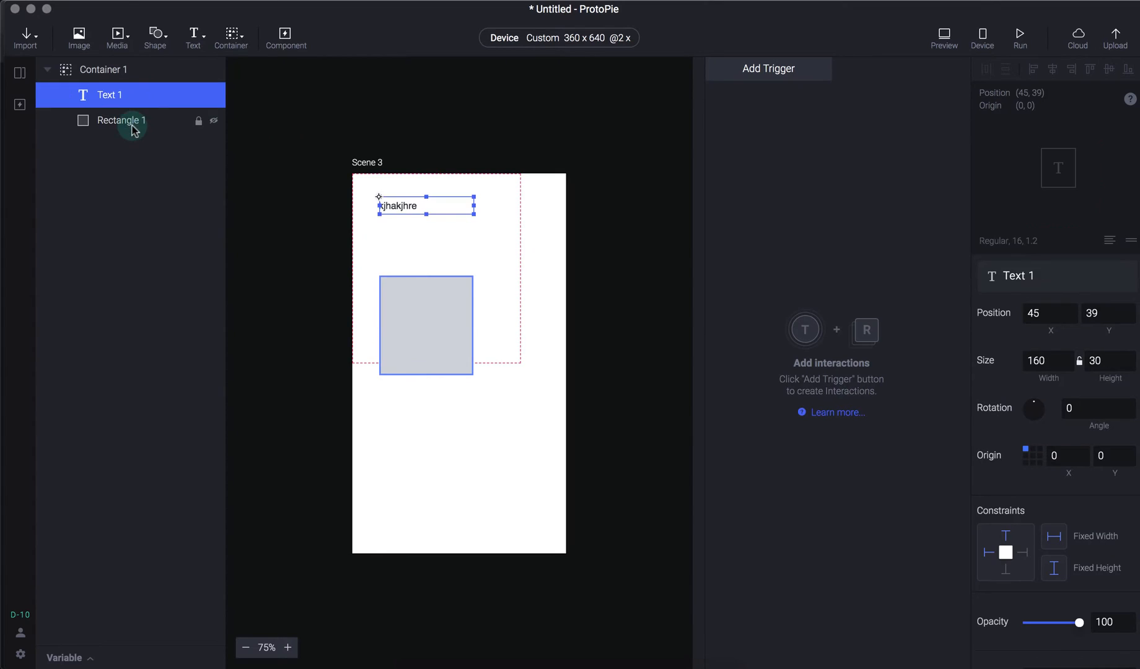
left_click(135, 123)
left_click(133, 76)
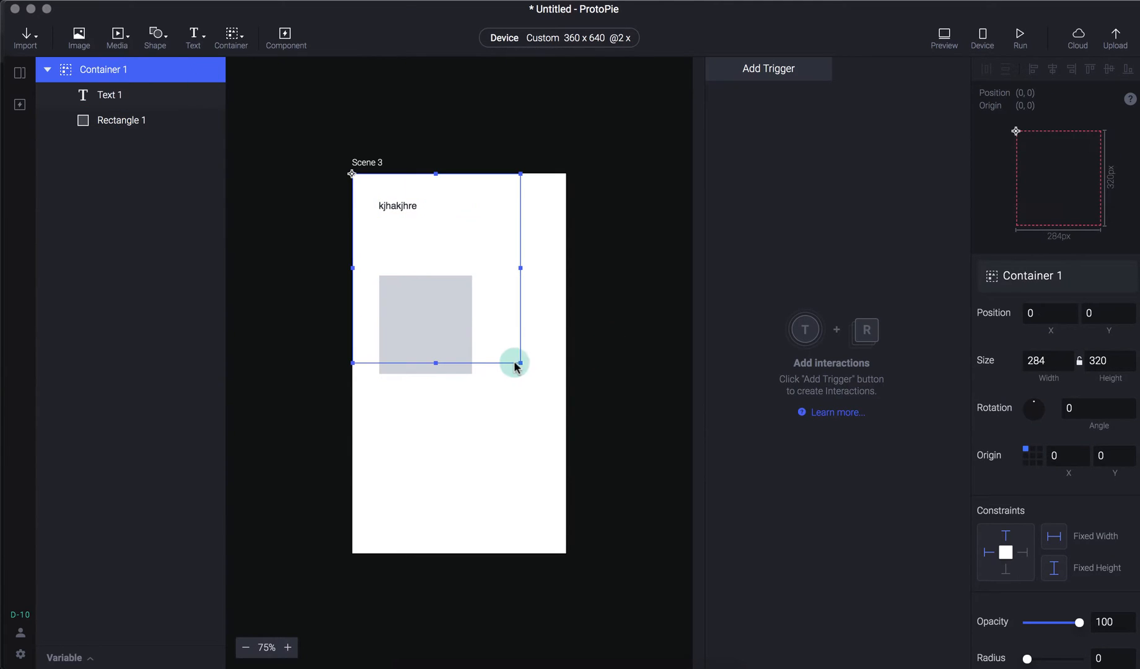
- Resize Container 1 to about 263 × 392 px so it encloses the whole rectangle, and review its size properties
left_click_drag(518, 363, 508, 406)
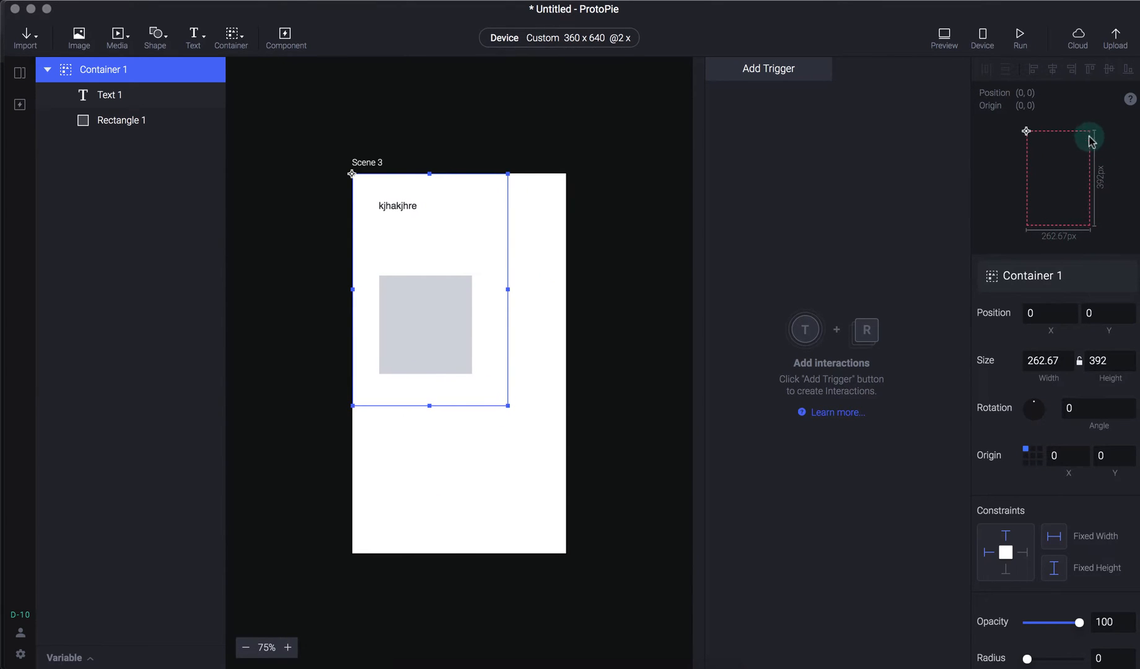
scroll(1075, 415, "down", 5)
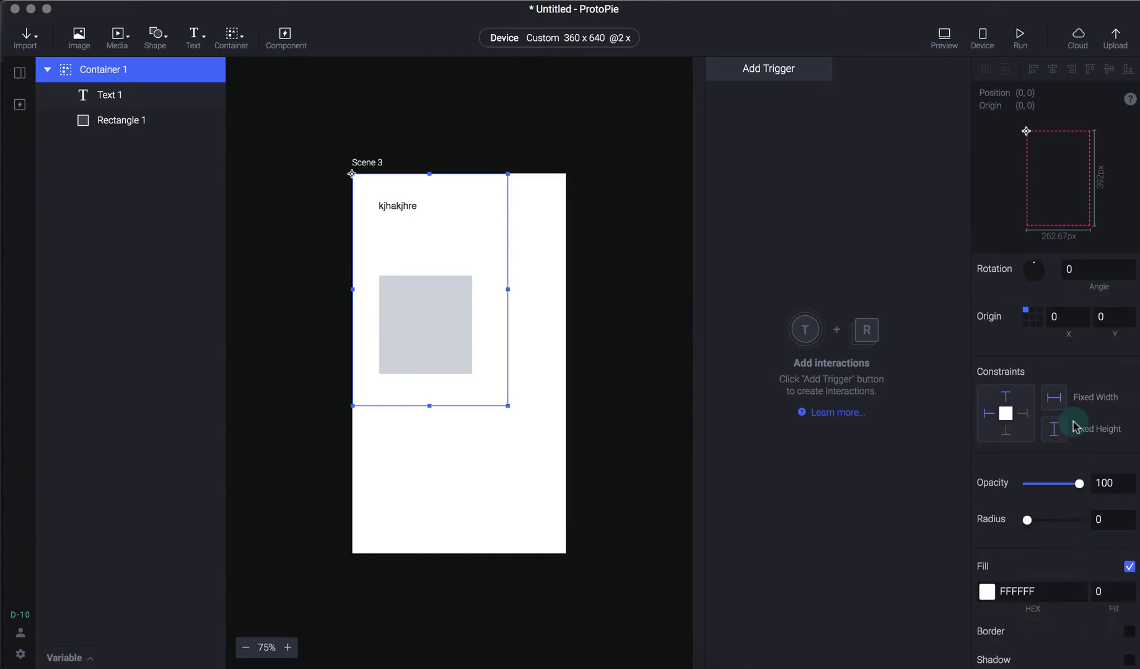
scroll(1073, 410, "up", 5)
left_click(1058, 362)
left_click(1097, 361)
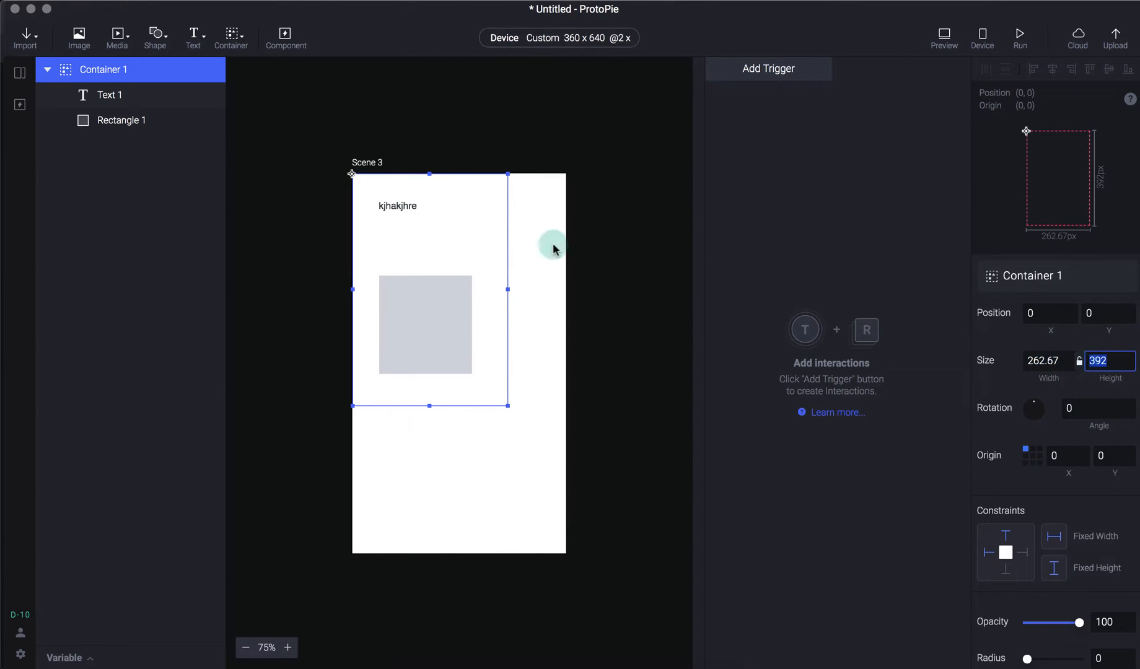
- Convert Container 1 into a component, undo the conversion and deselect the container
left_click(286, 38)
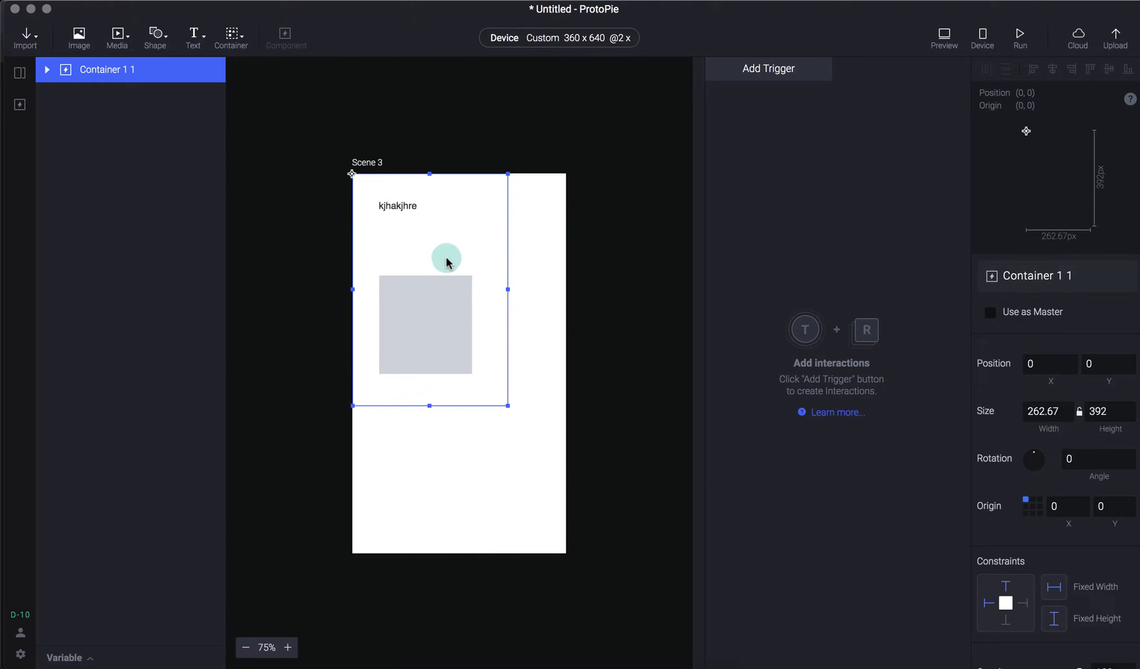
key("super+z")
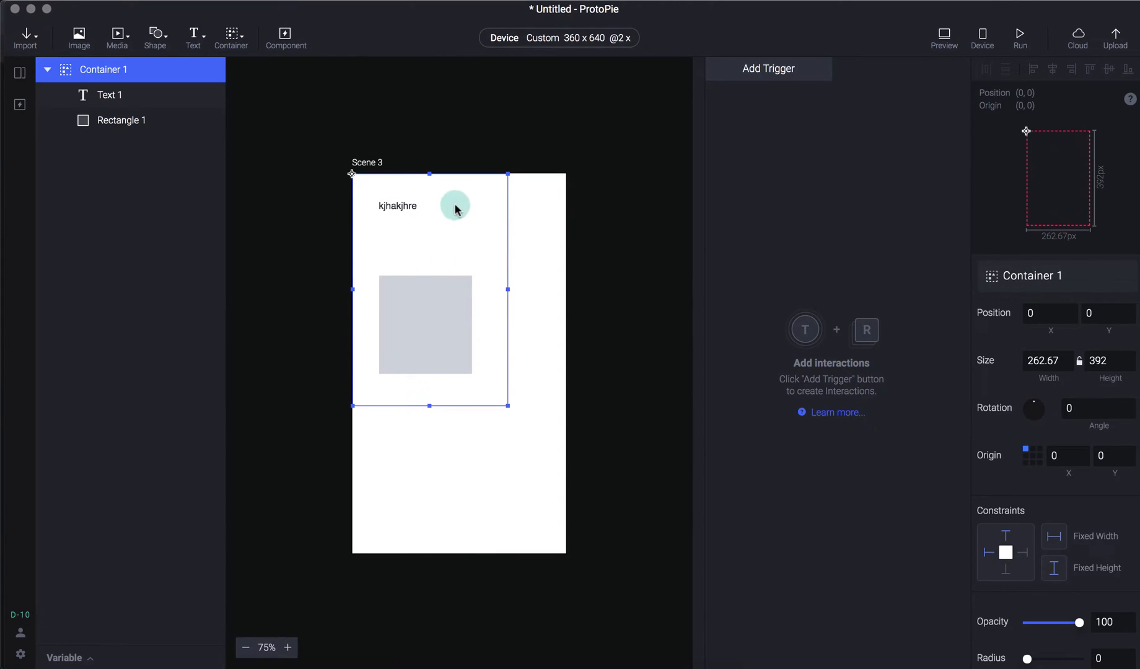
left_click(539, 152)
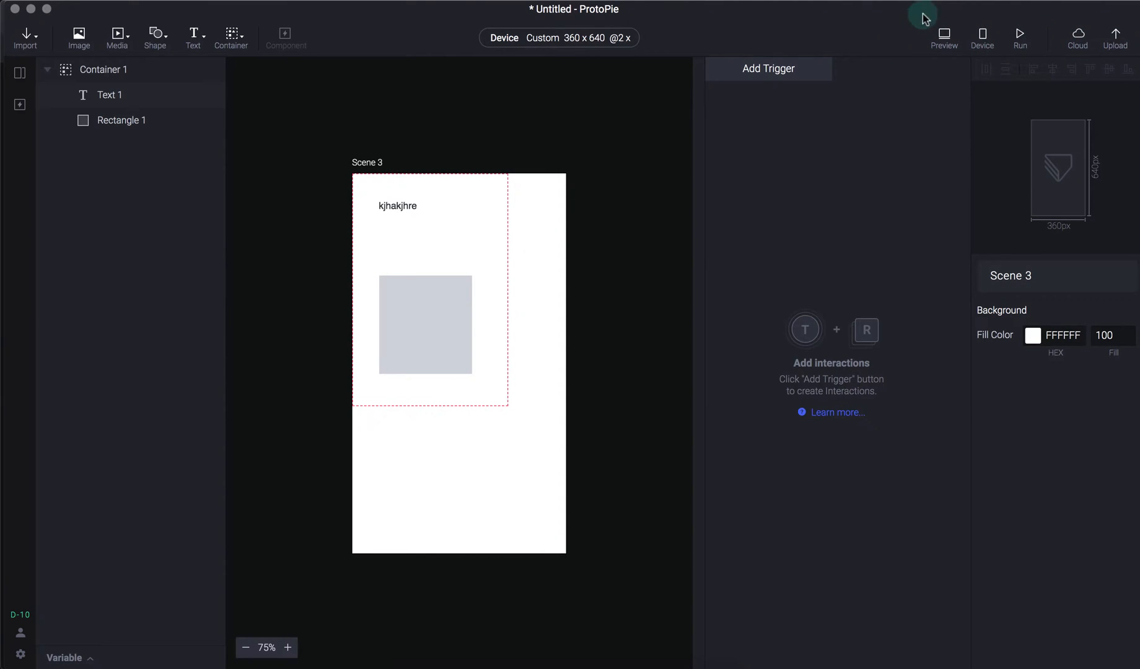
- Open the desktop preview of Scene 3, reposition its window and switch between the preview and the editor
left_click(943, 36)
left_click_drag(956, 18, 998, 60)
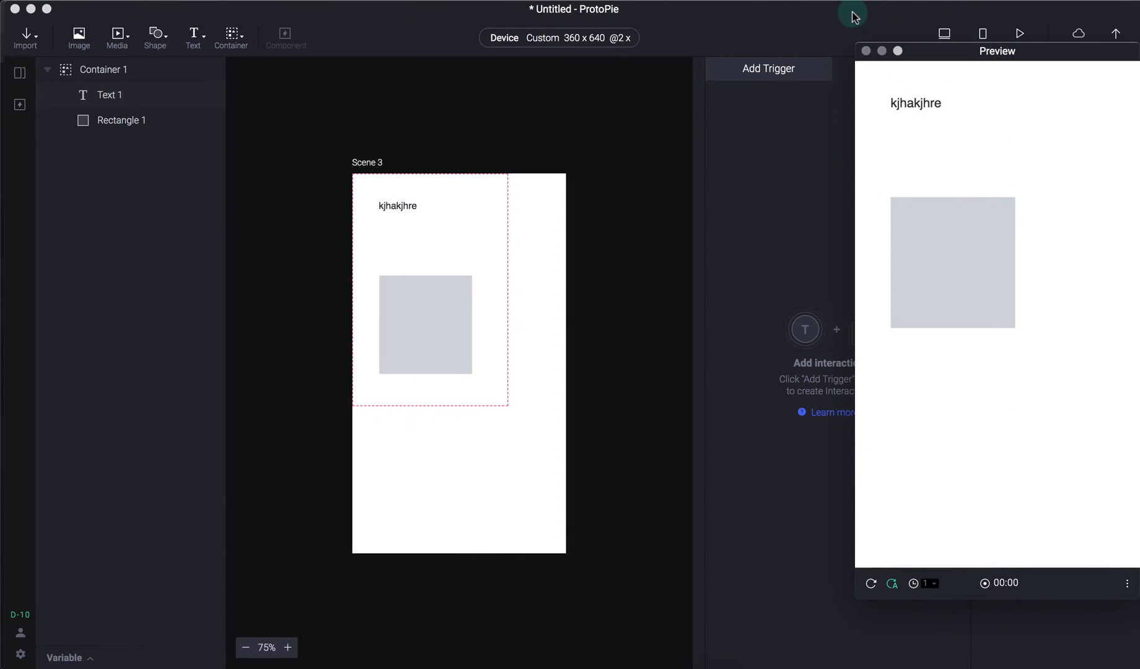
left_click(688, 213)
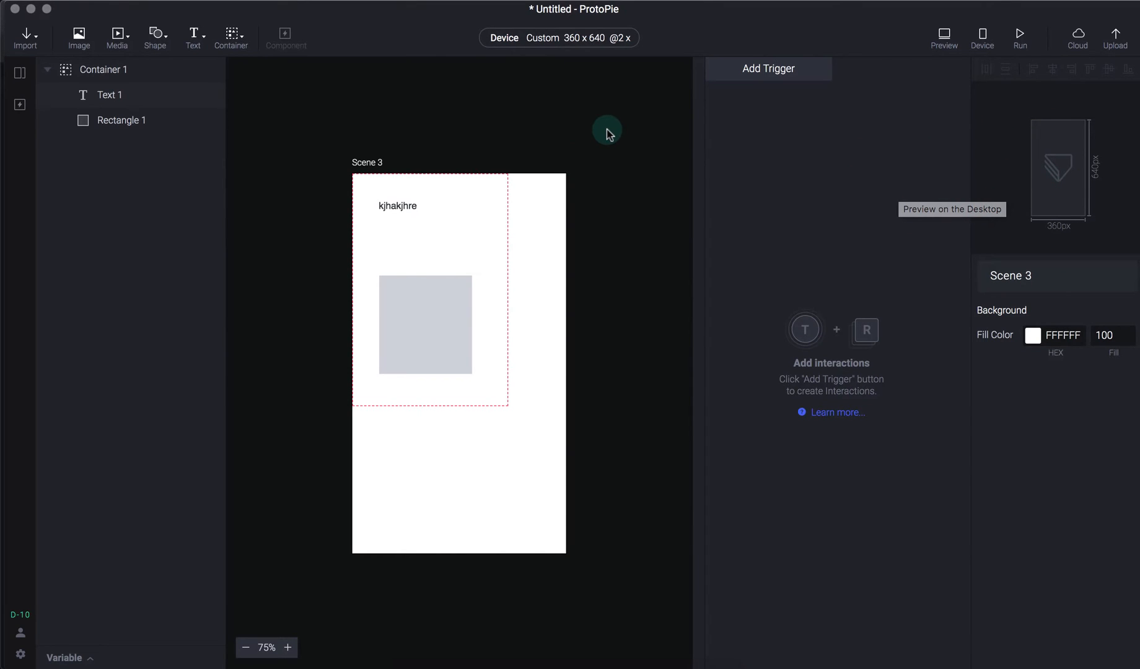
key("super+grave")
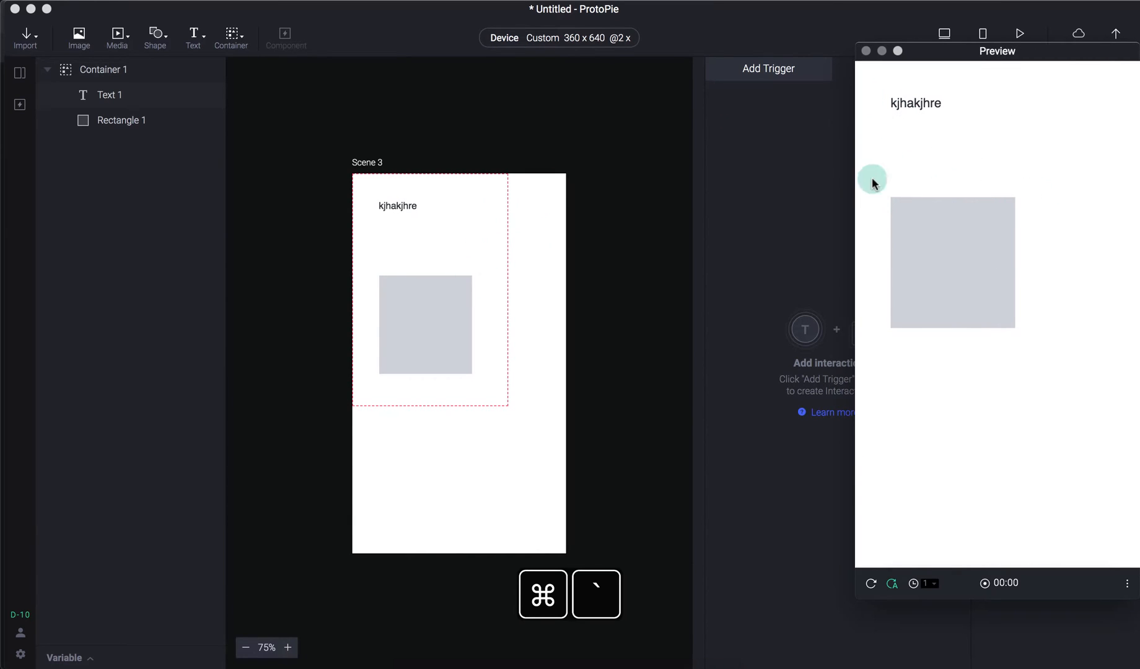
key("super+grave")
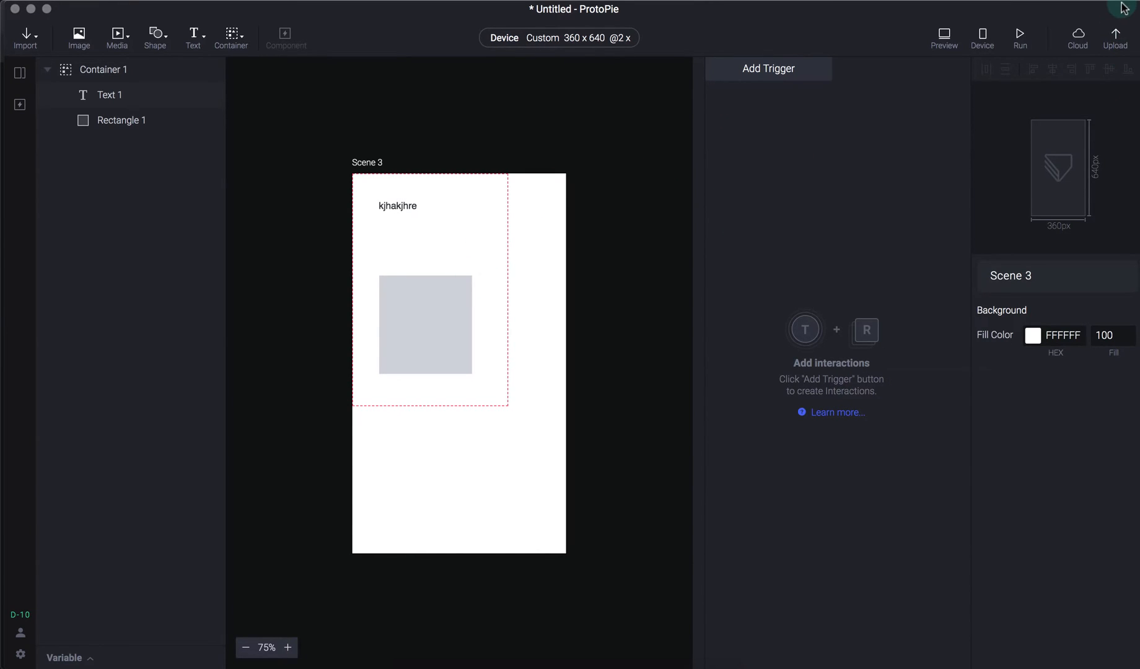
- Narrow the editor window to make room for the preview window and move the preview slightly upward
left_click_drag(1135, 16, 874, 28)
left_click_drag(993, 46, 993, 30)
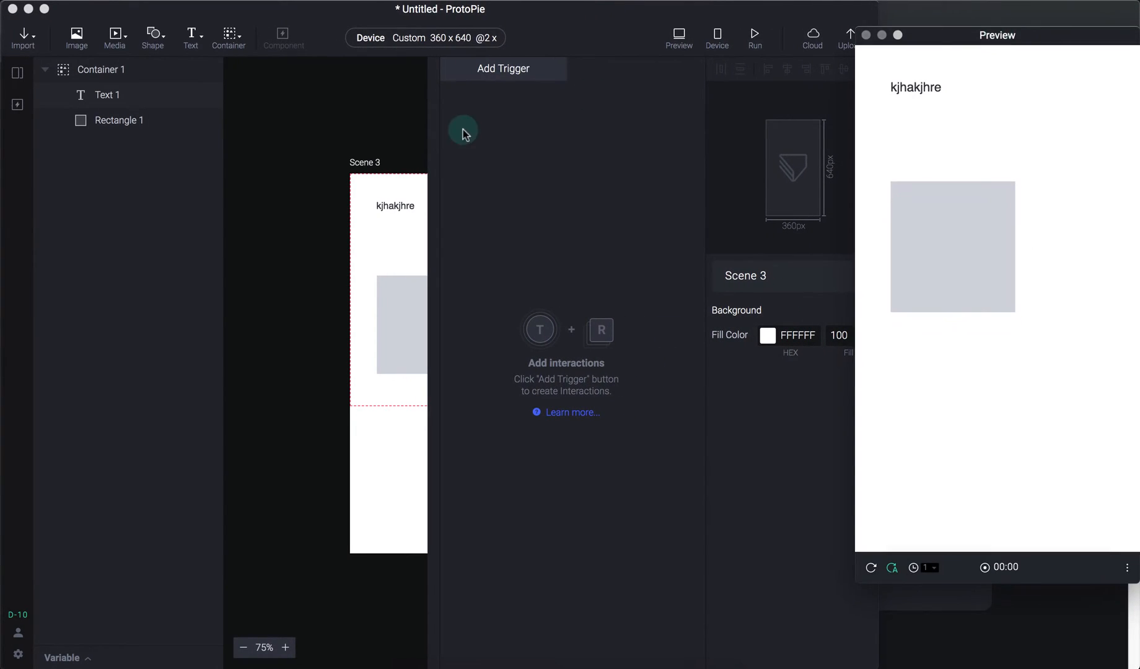
left_click(293, 134)
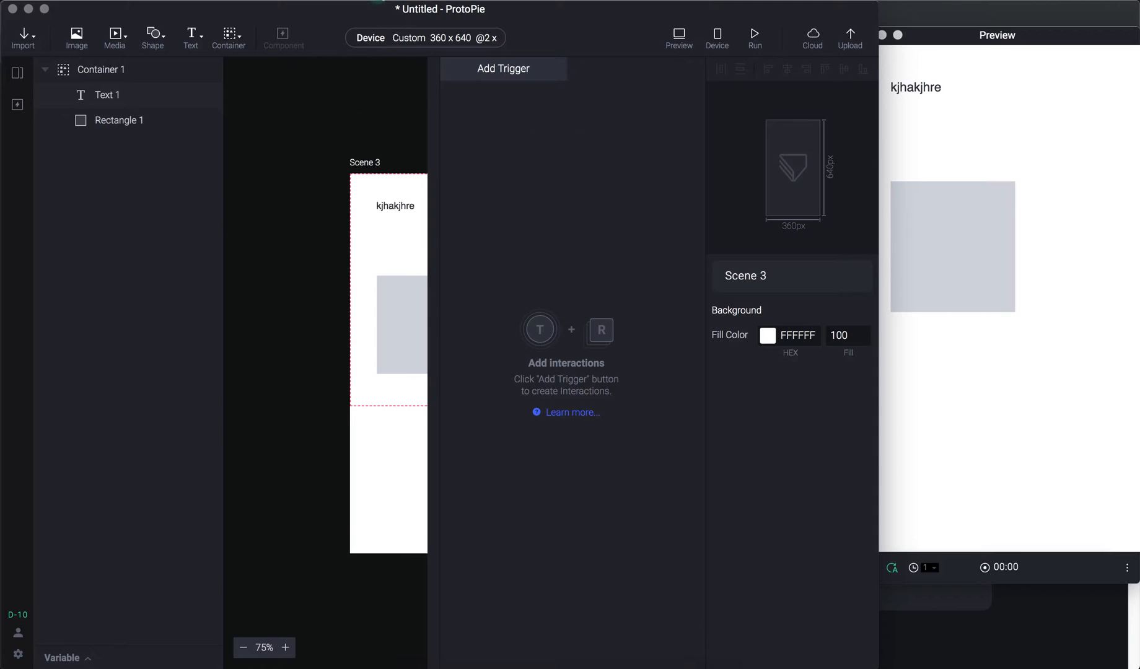
- Hide the interaction panel and toggle the layer panel off and back on
left_click(378, 2)
mouse_move(277, 3)
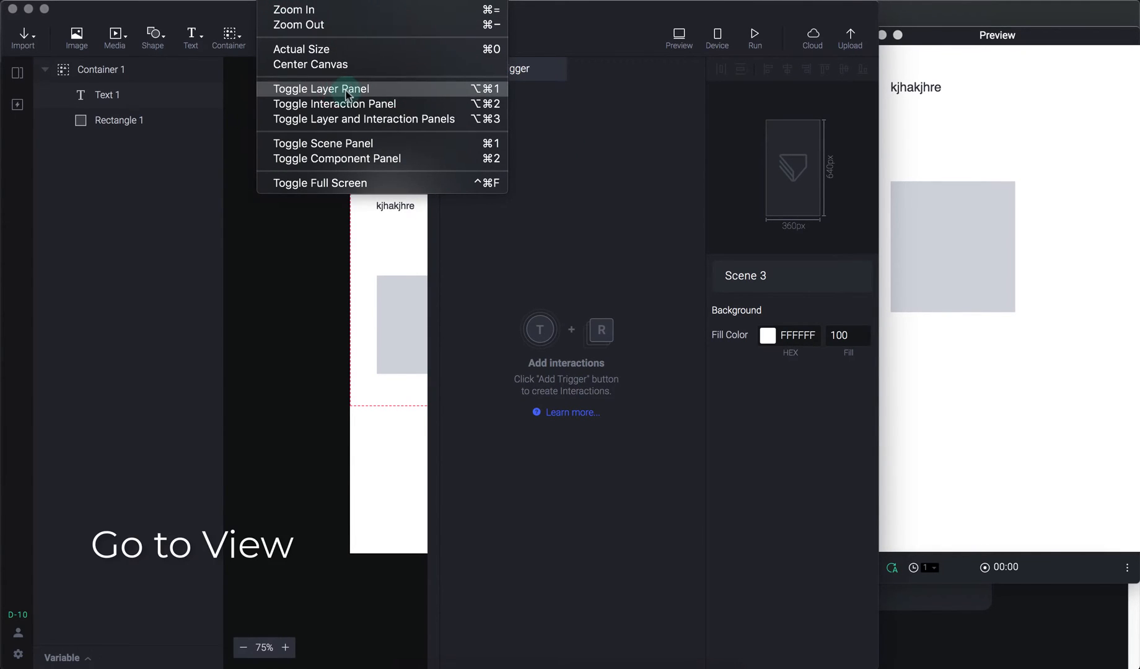
left_click(303, 92)
left_click(310, 2)
left_click(333, 102)
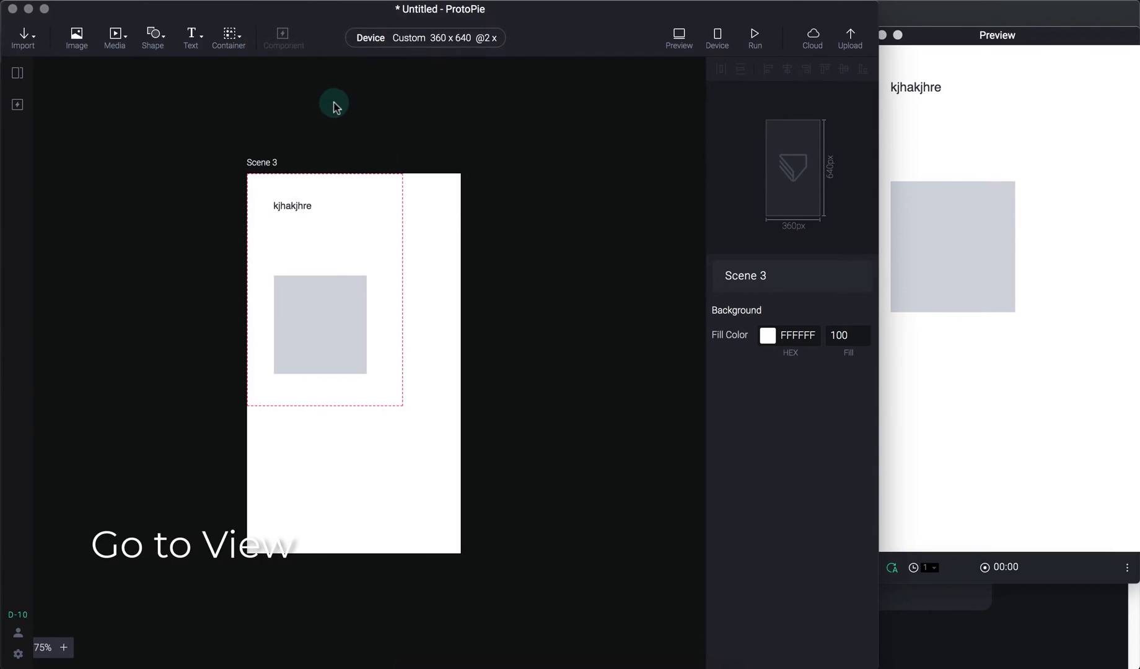
left_click(294, 4)
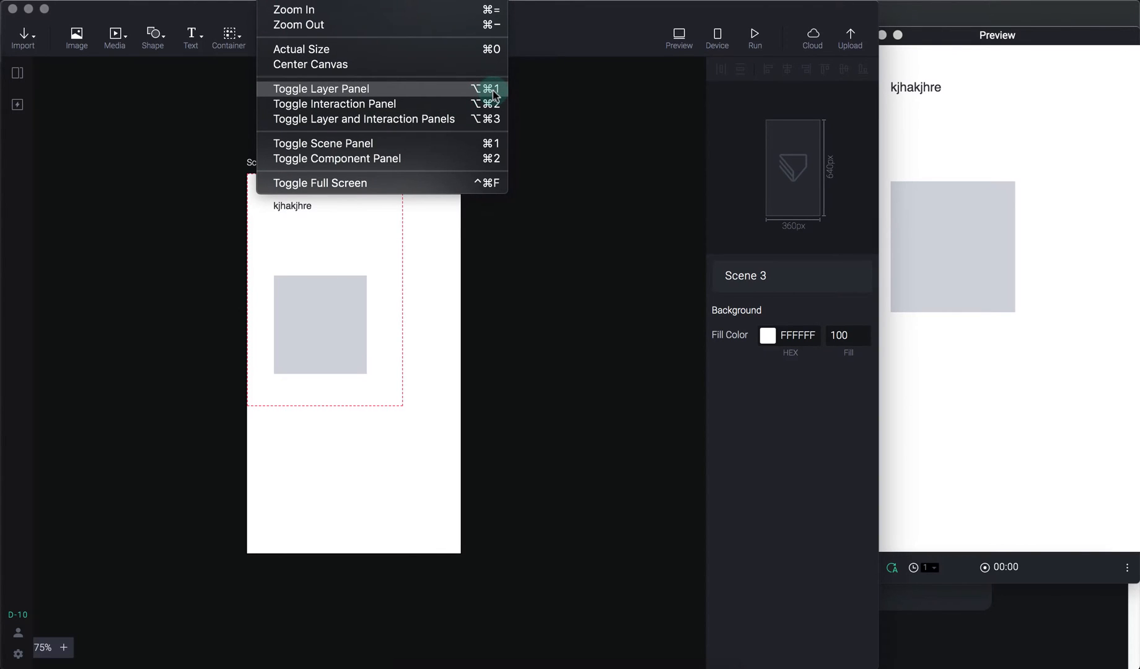
key("alt+super+1")
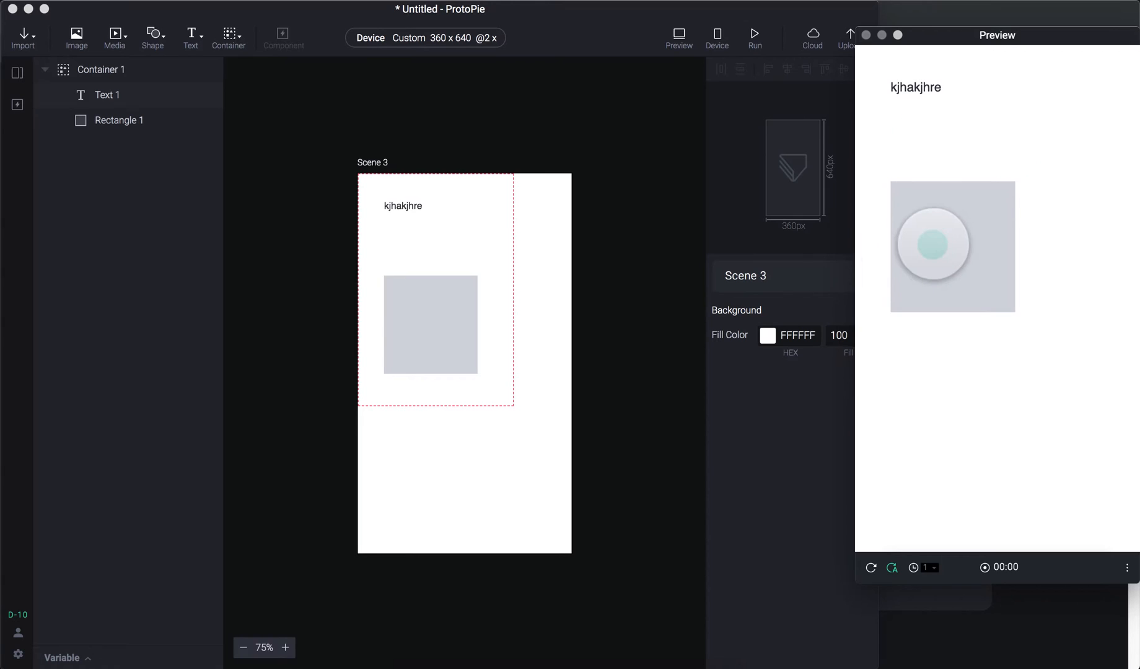
- Move the text to about X 162, Y 544, check the change in the preview window and undo the move
key("shift+super+r")
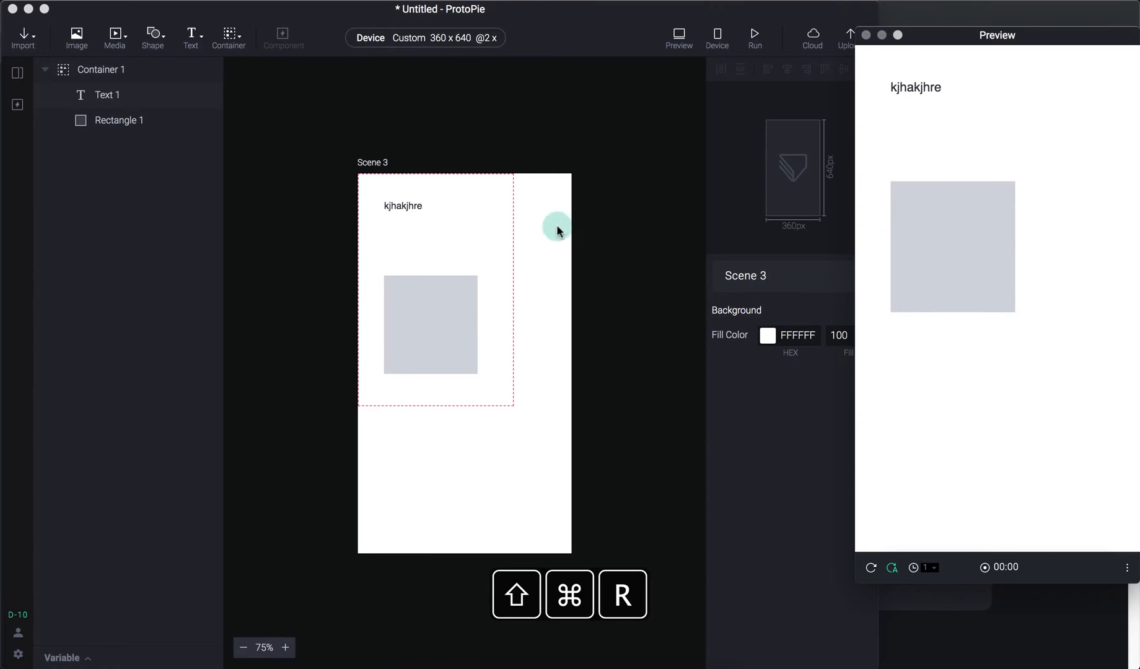
left_click(446, 209)
left_click(414, 209)
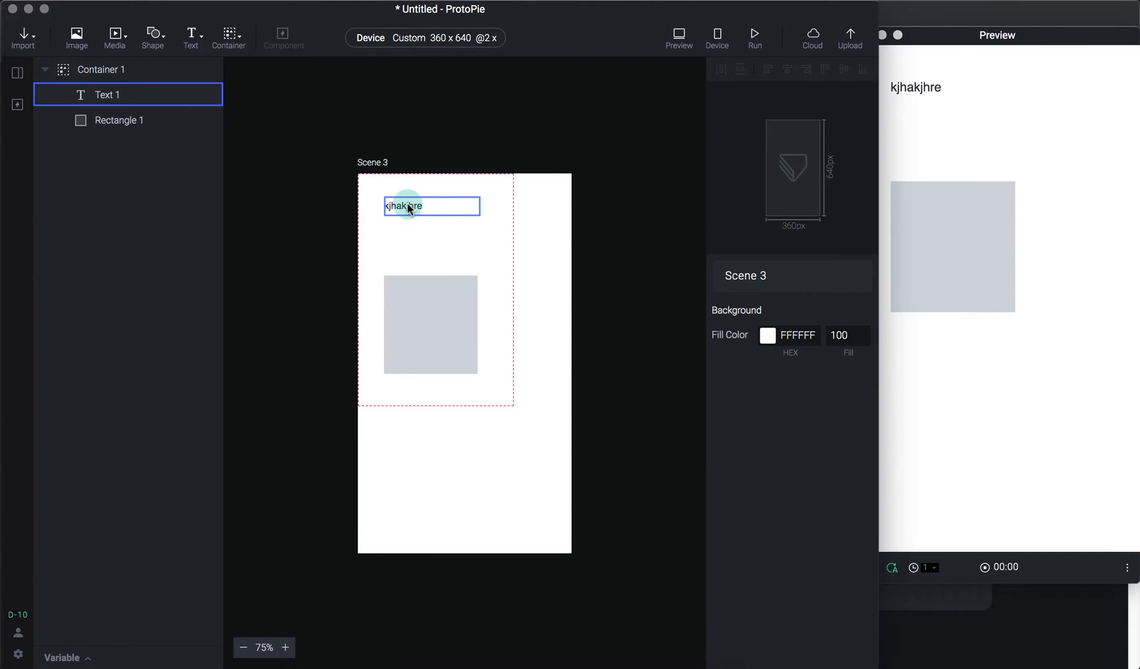
left_click_drag(408, 205, 479, 516)
left_click(1094, 246)
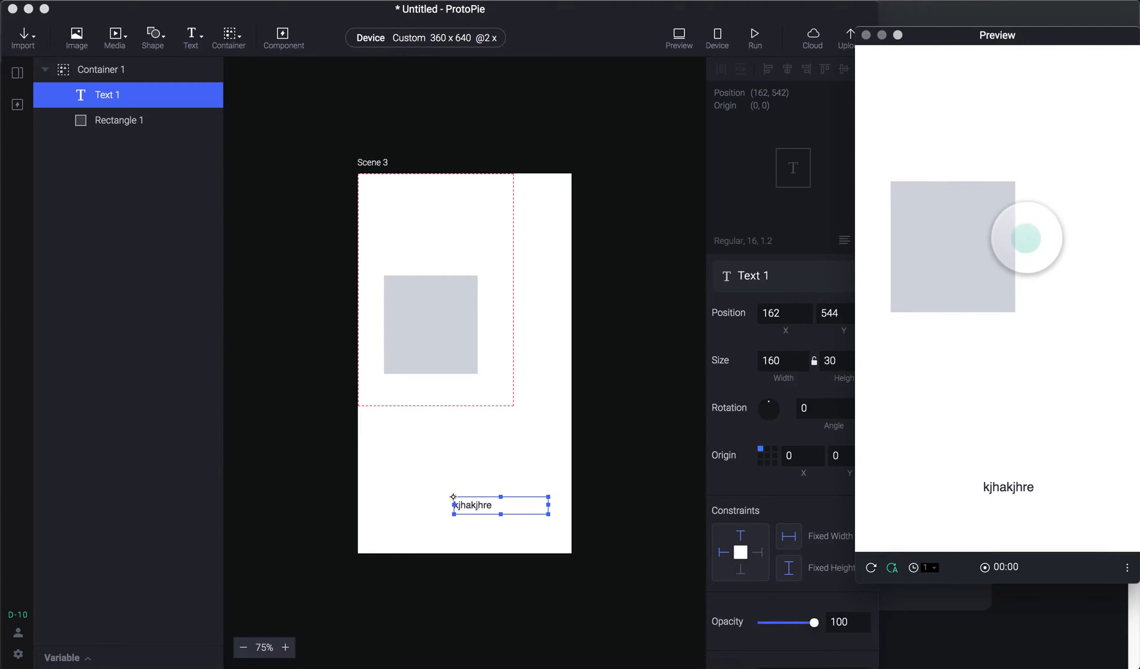
left_click(684, 205)
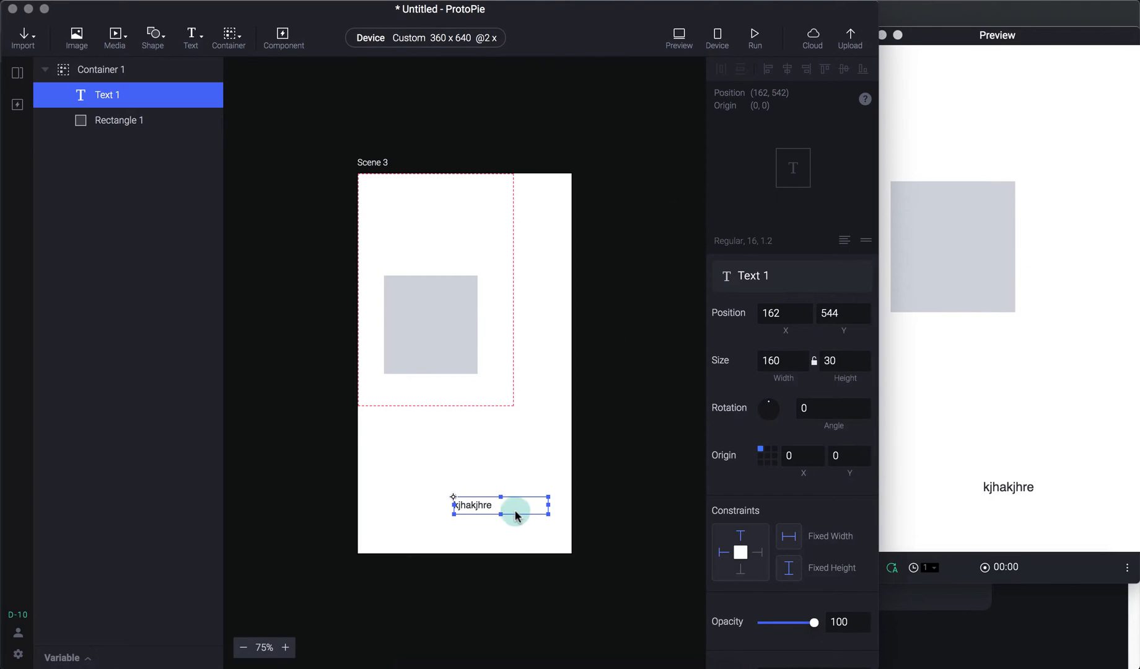
key("super+z")
left_click(1040, 224)
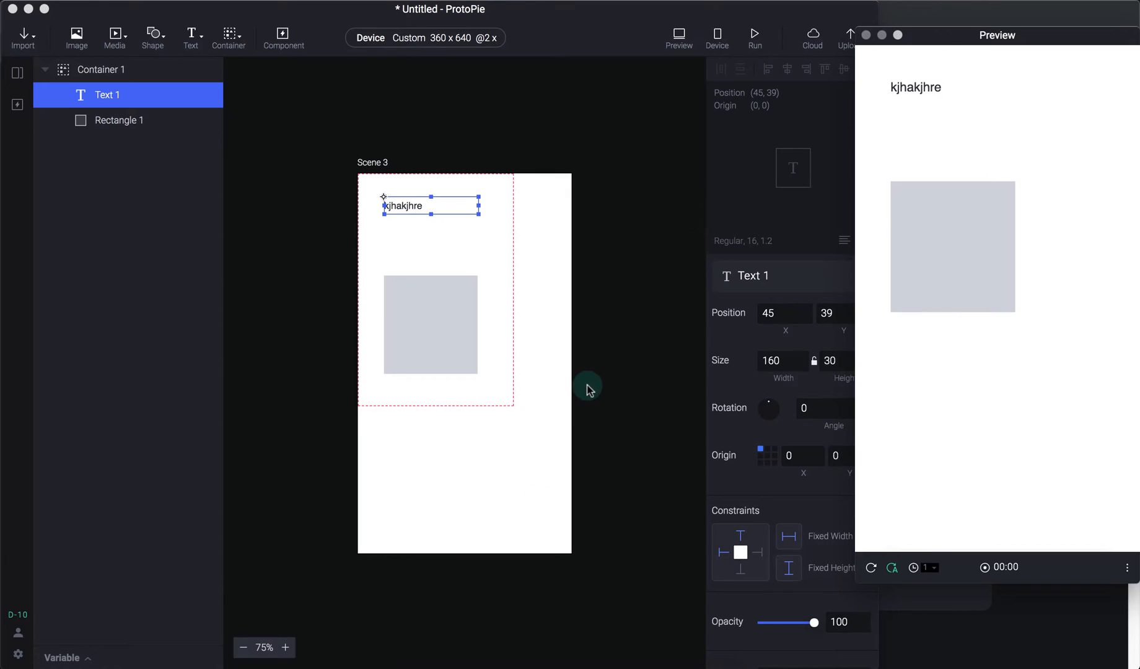
left_click(420, 44)
left_click(424, 44)
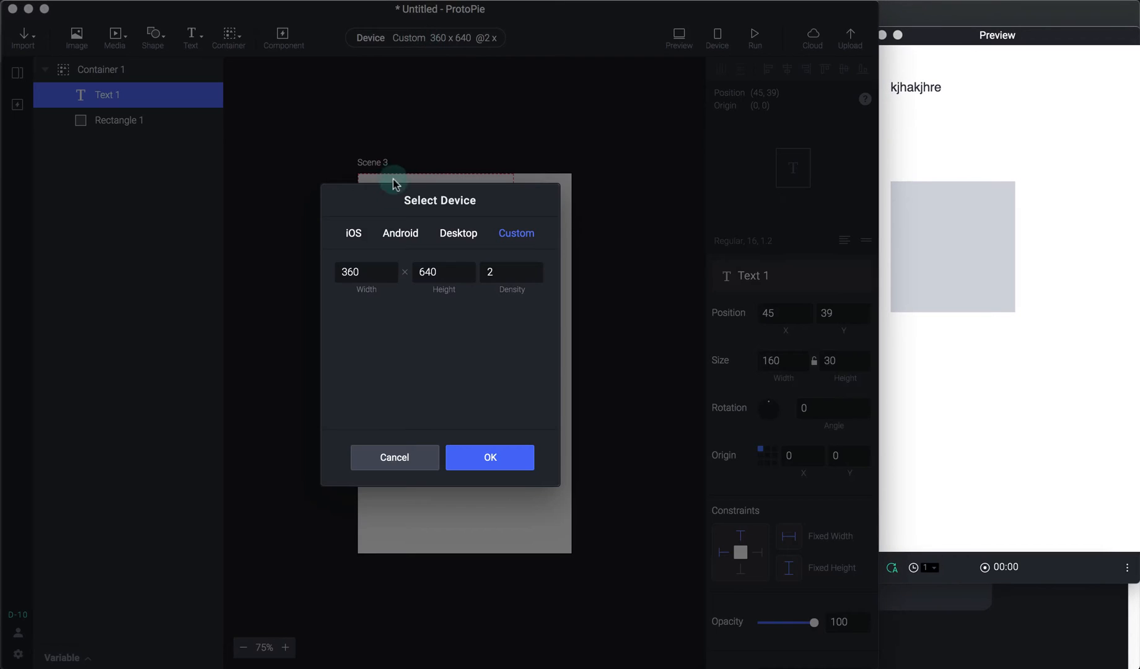
left_click(359, 237)
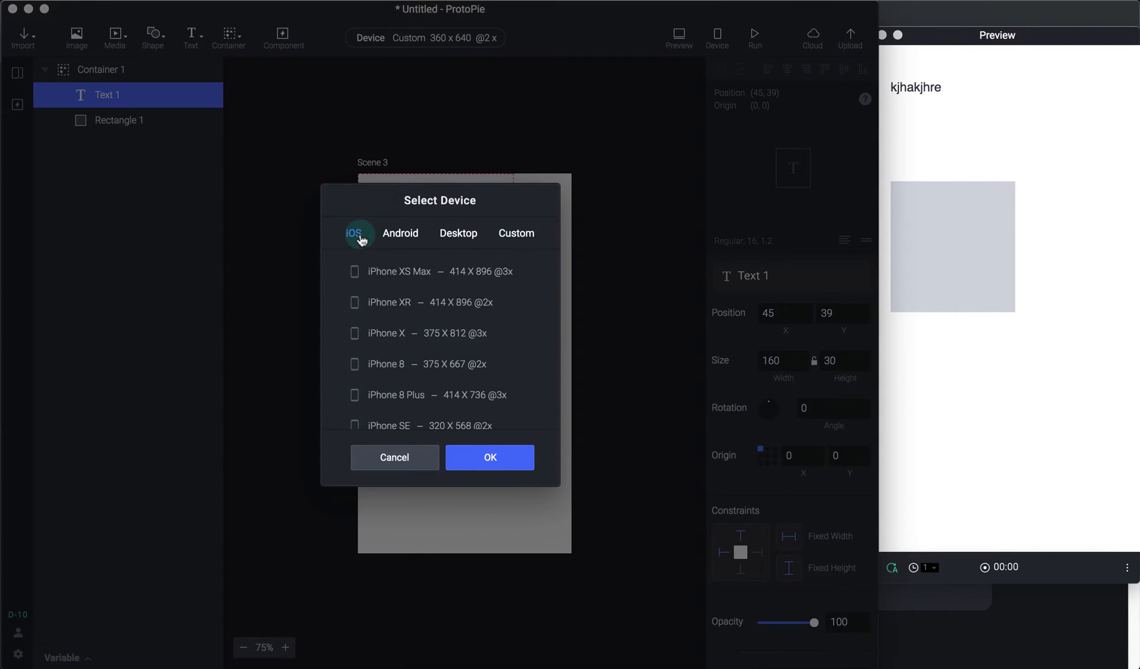
left_click(385, 337)
left_click(514, 475)
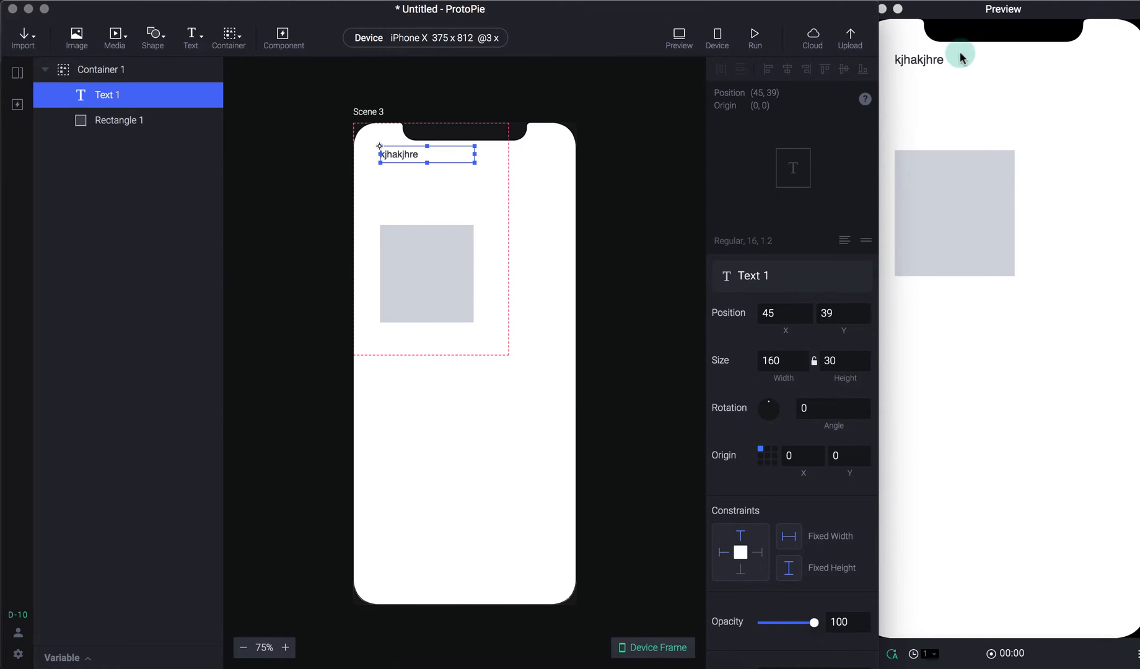
left_click(1100, 328)
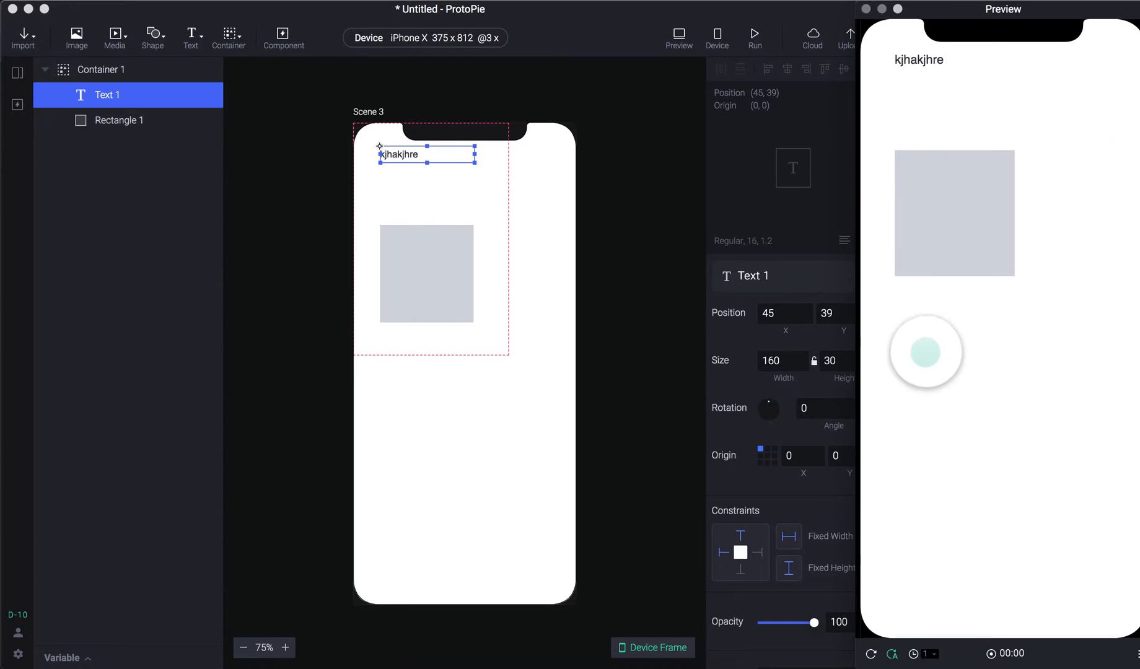
- Toggle the device frame off and on to compare the scene with and without it, leaving it on
left_click(630, 646)
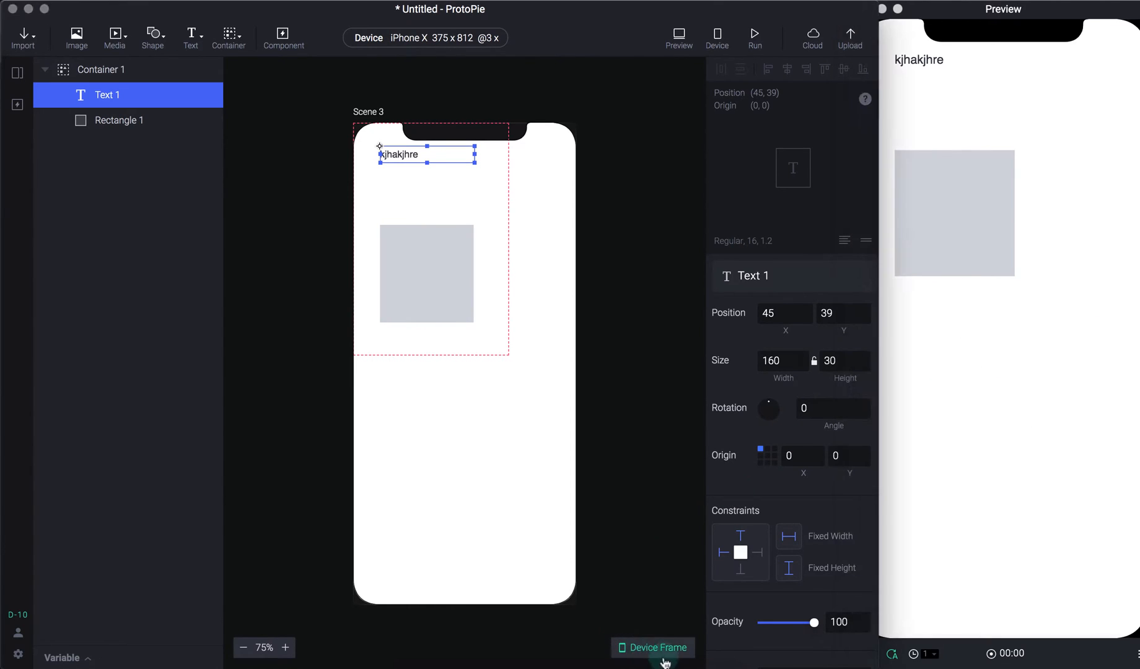
left_click(658, 648)
left_click(662, 648)
left_click(662, 648)
left_click(662, 647)
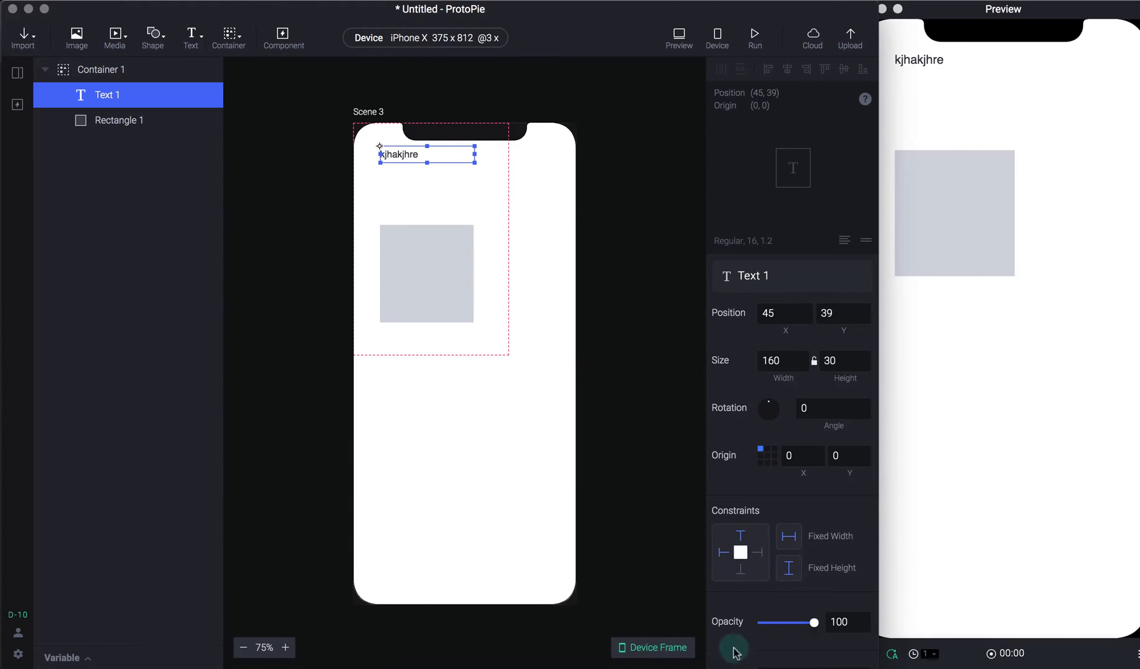
left_click(676, 650)
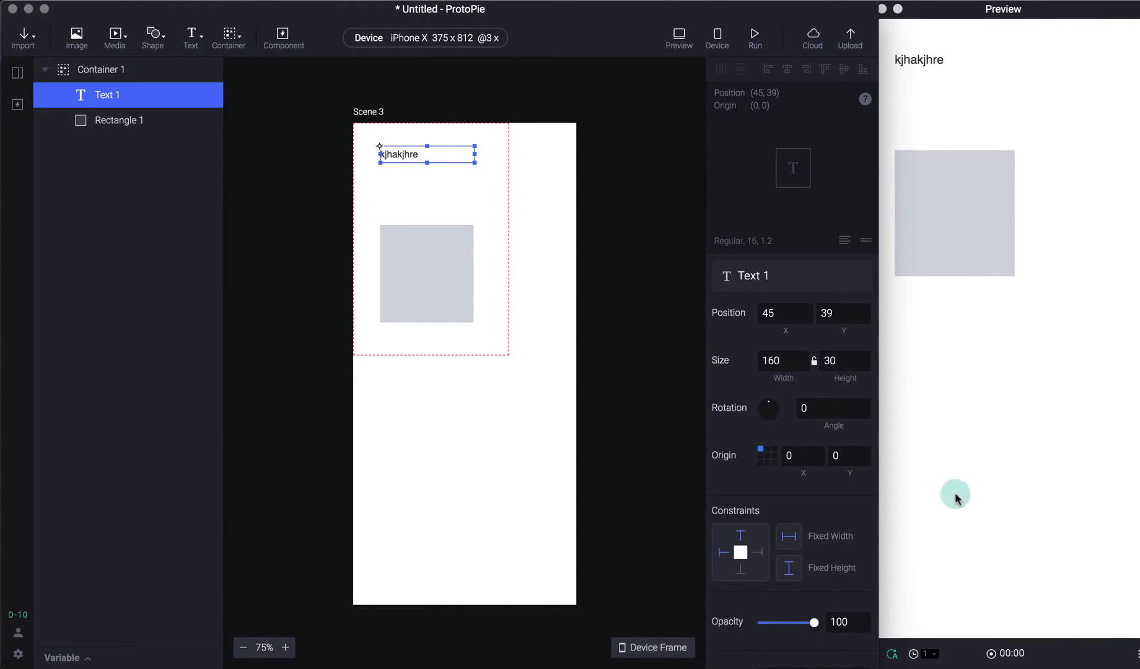
left_click(666, 648)
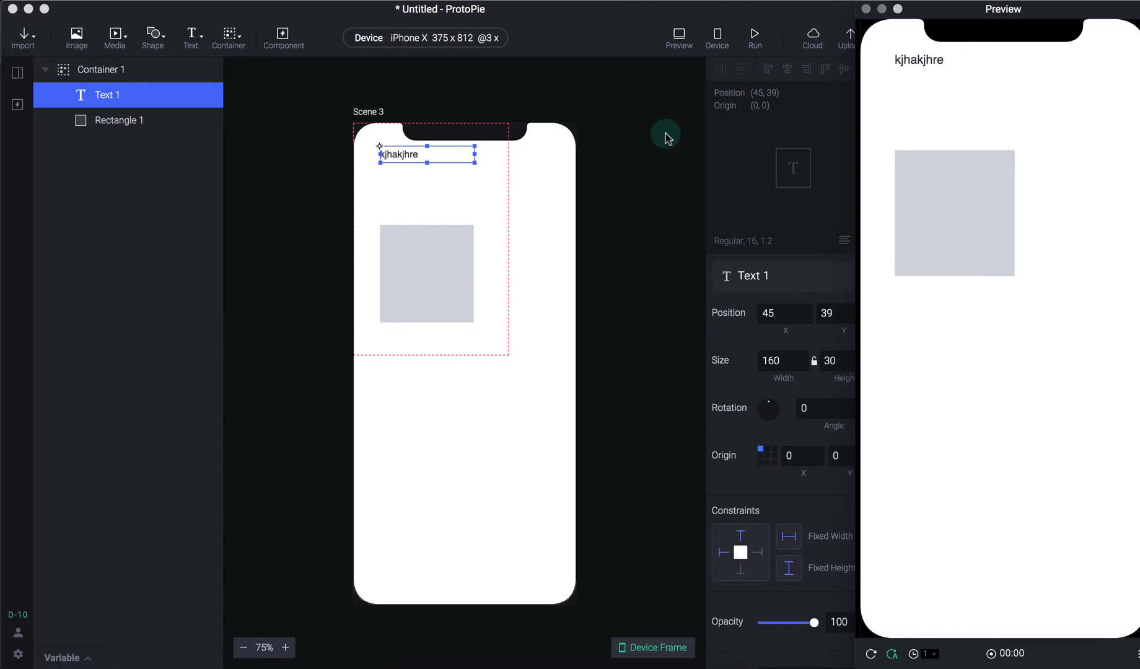
- Delete Container 1 with its text and rectangle from Scene 3
left_click(586, 92)
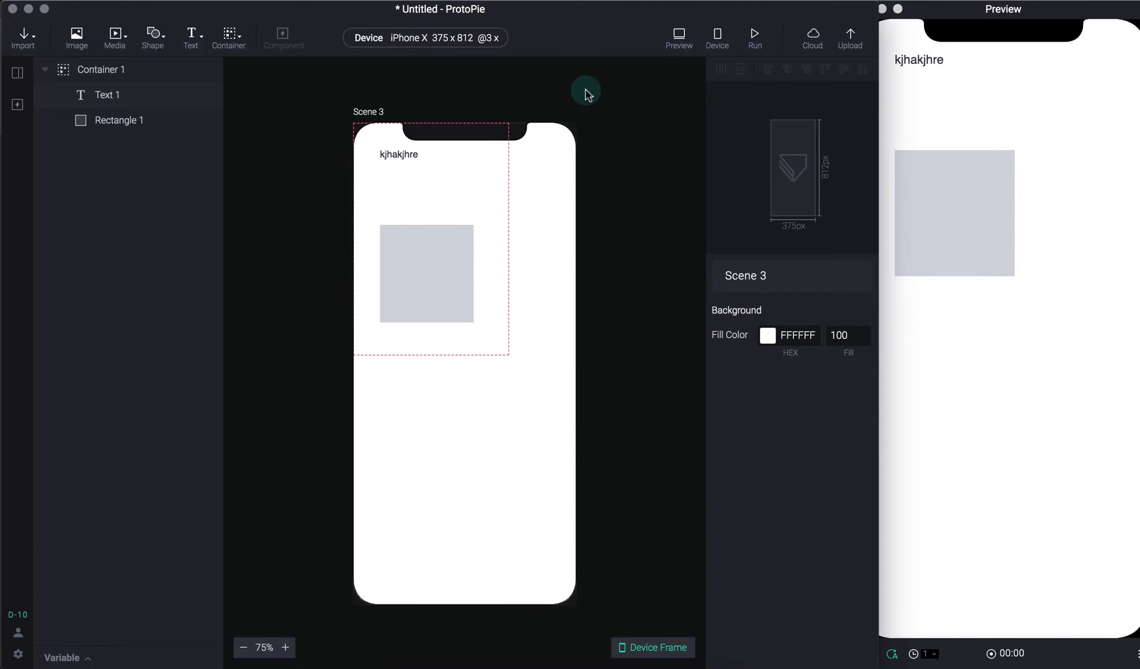
left_click_drag(299, 87, 605, 435)
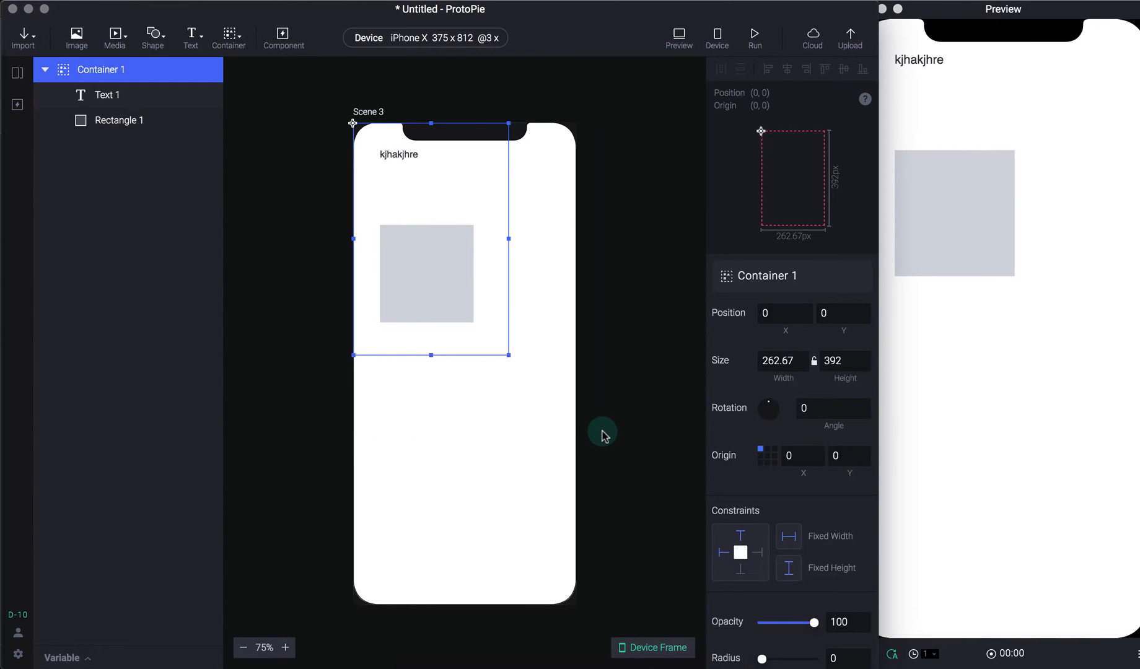
key("Delete")
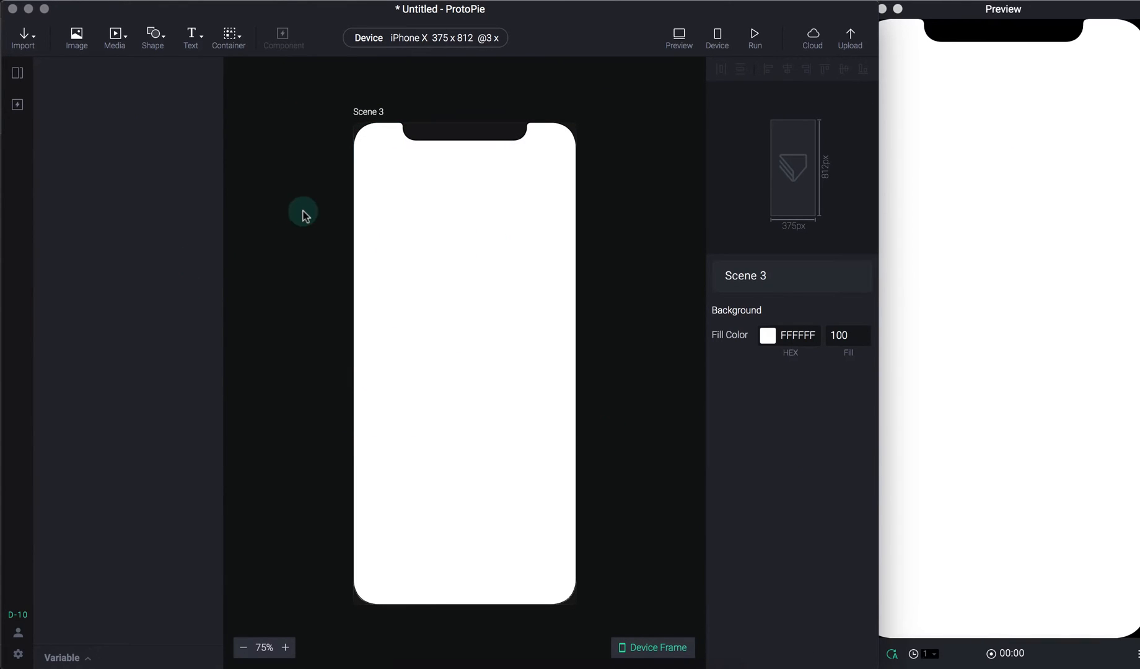
- Delete Scene 3, Scene 2 and Scene 1, and open the Onboarding scene
key("Tab")
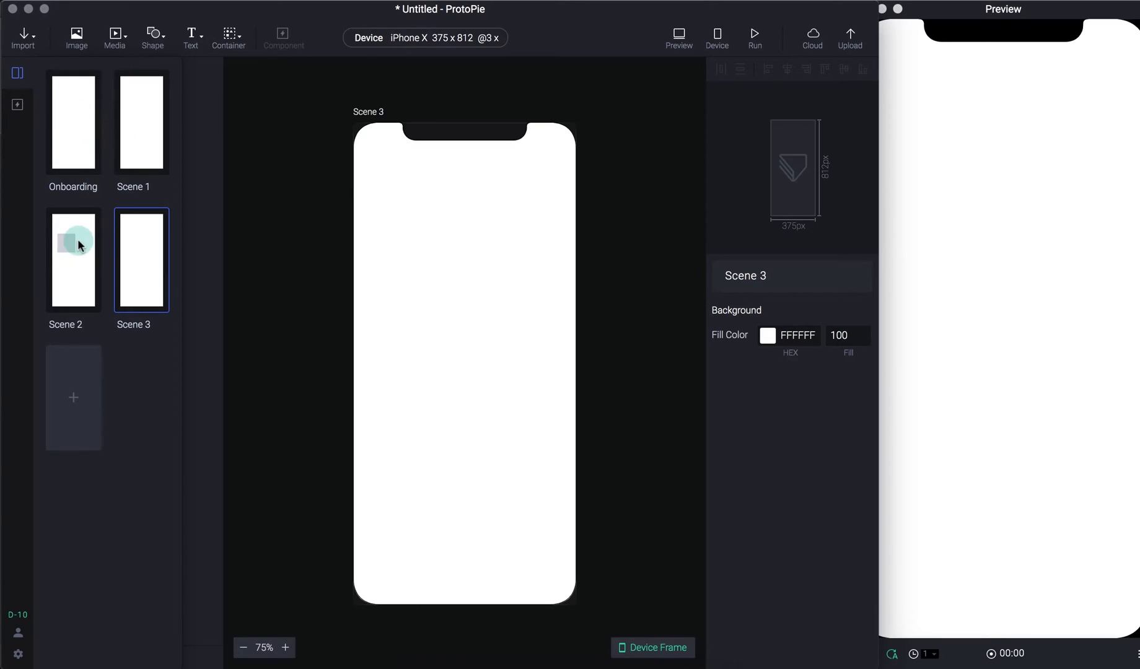
right_click(128, 248)
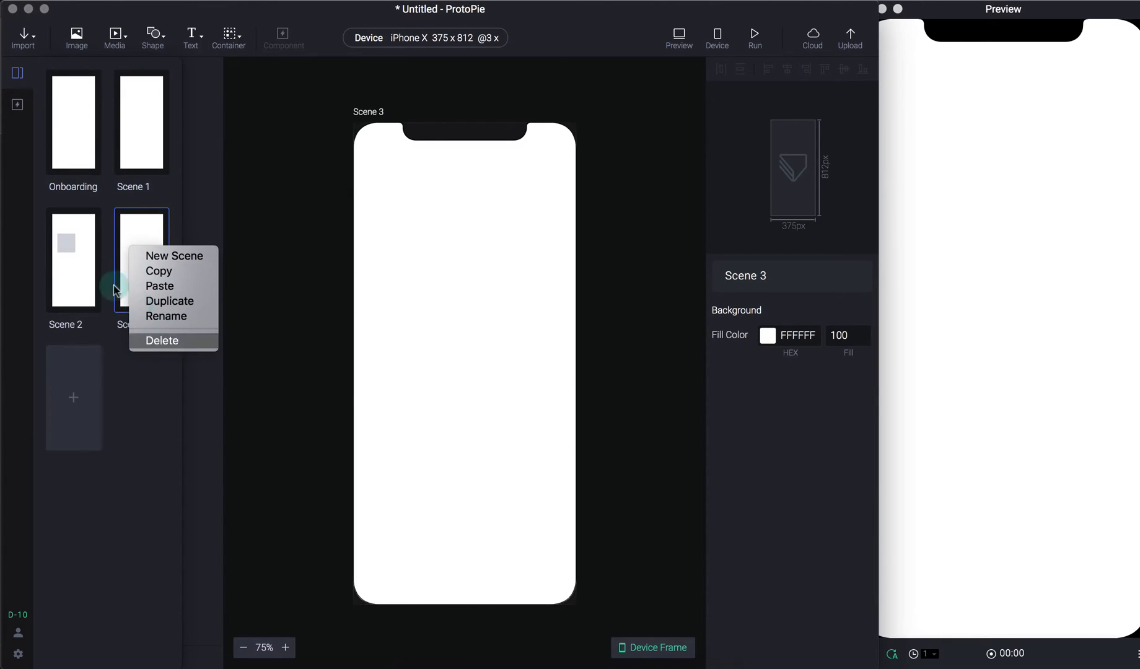
right_click(86, 257)
left_click(143, 356)
right_click(140, 123)
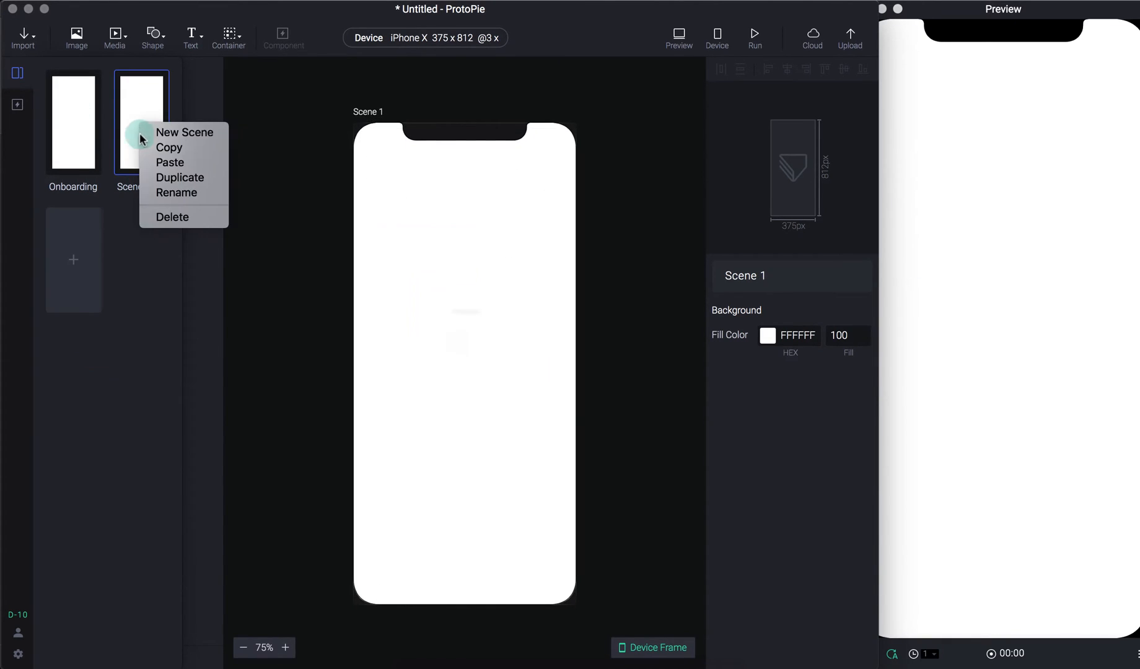
left_click(164, 216)
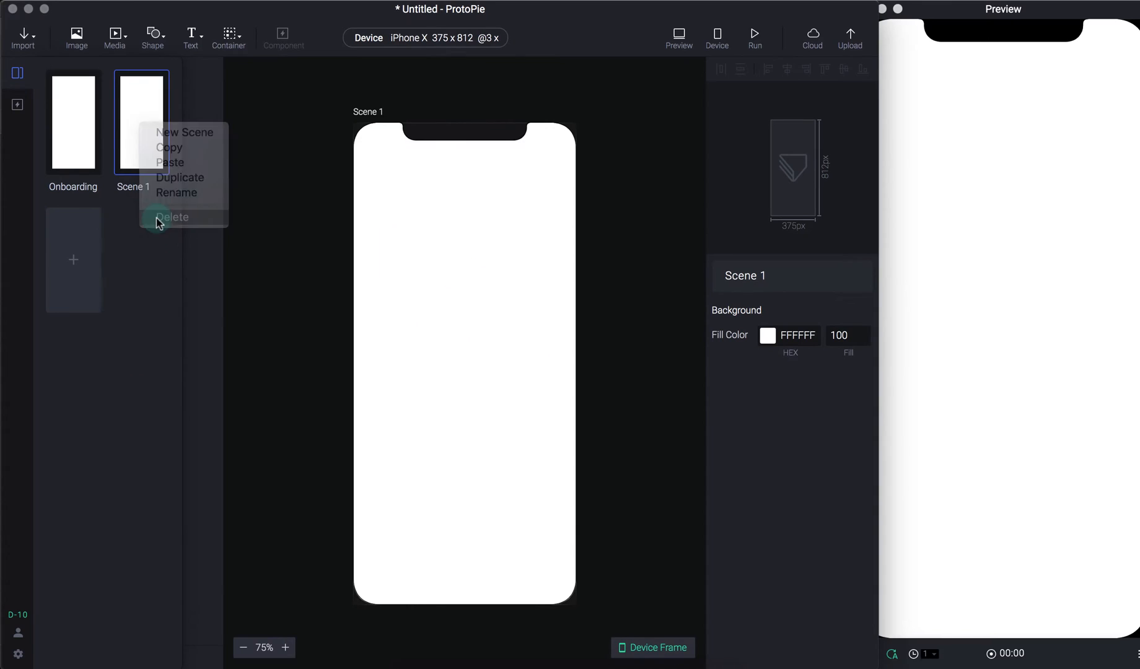
double_click(70, 147)
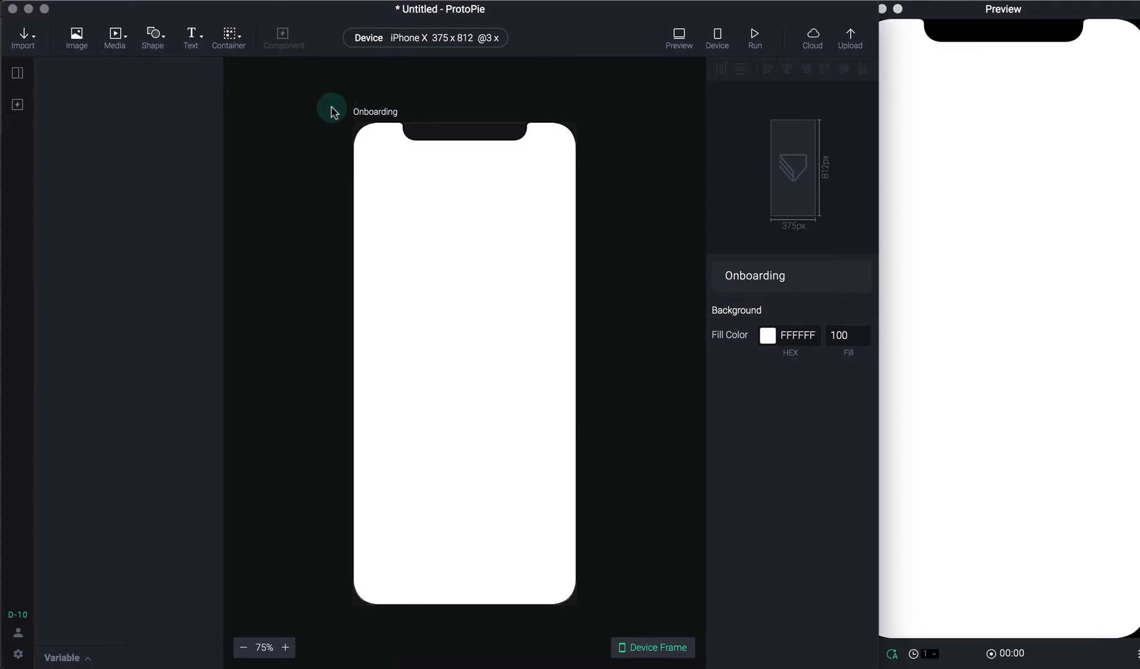
- Switch to the 1-Introduction file in Sketch and inspect its artboard and the Scroll group
key("super+Tab")
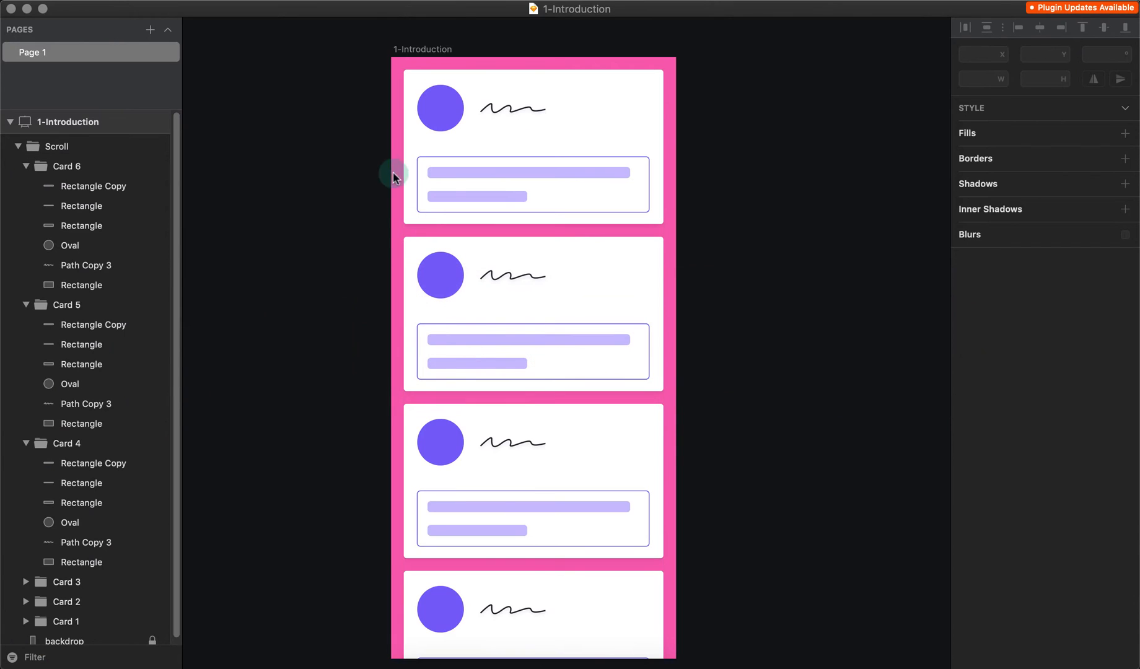
scroll(682, 211, "down", 2)
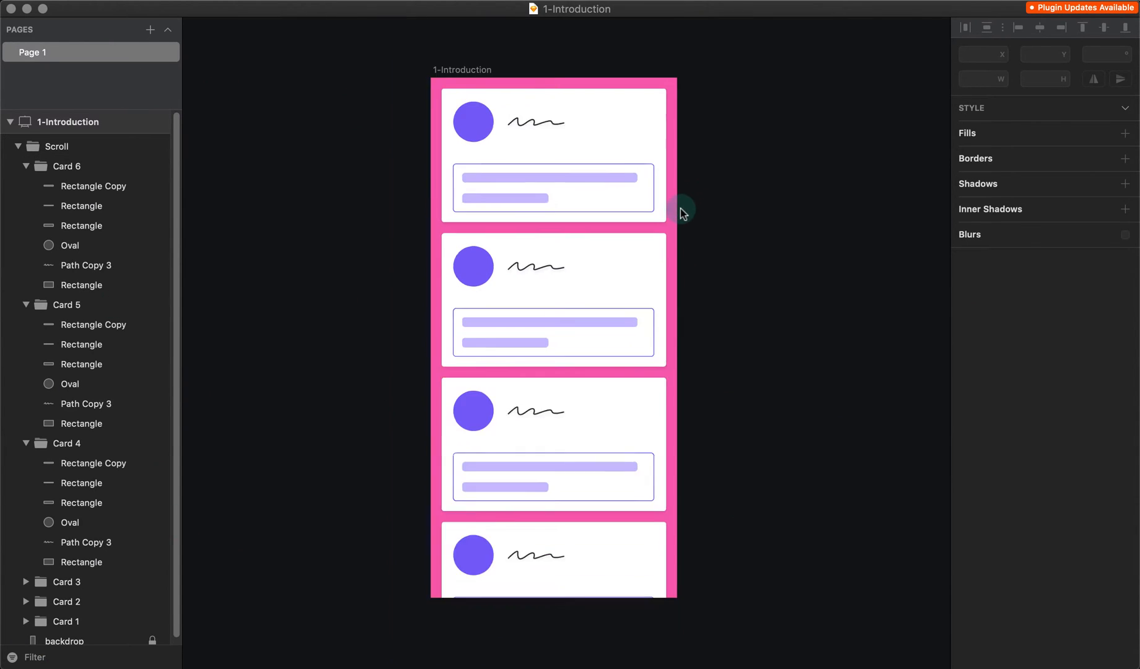
left_click(474, 71)
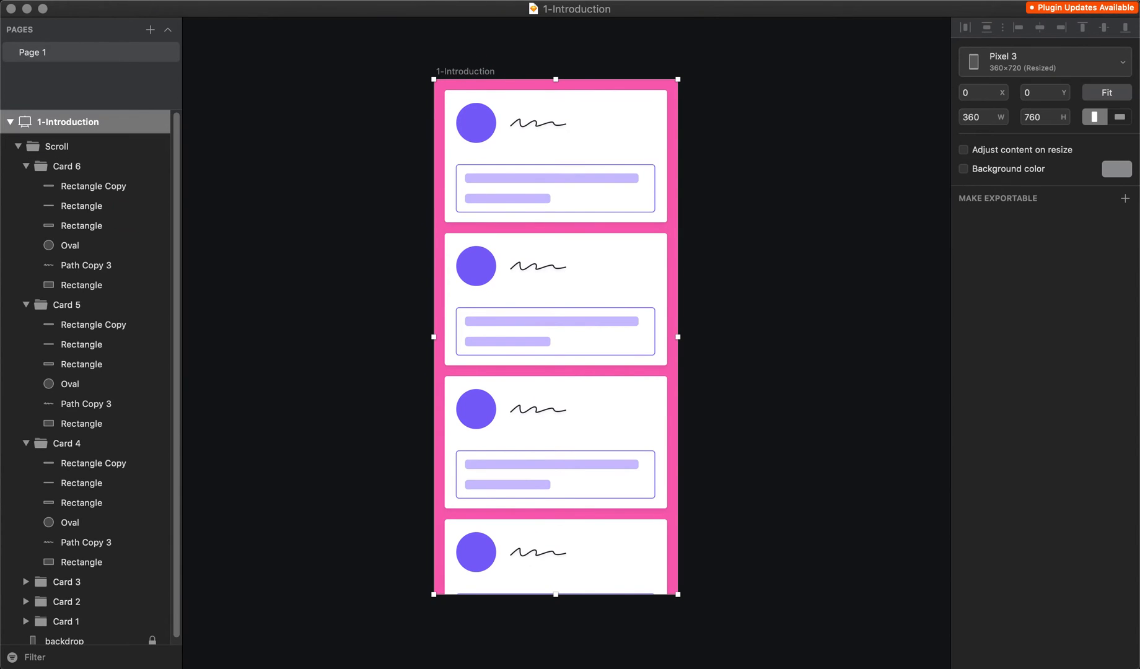
left_click(19, 147)
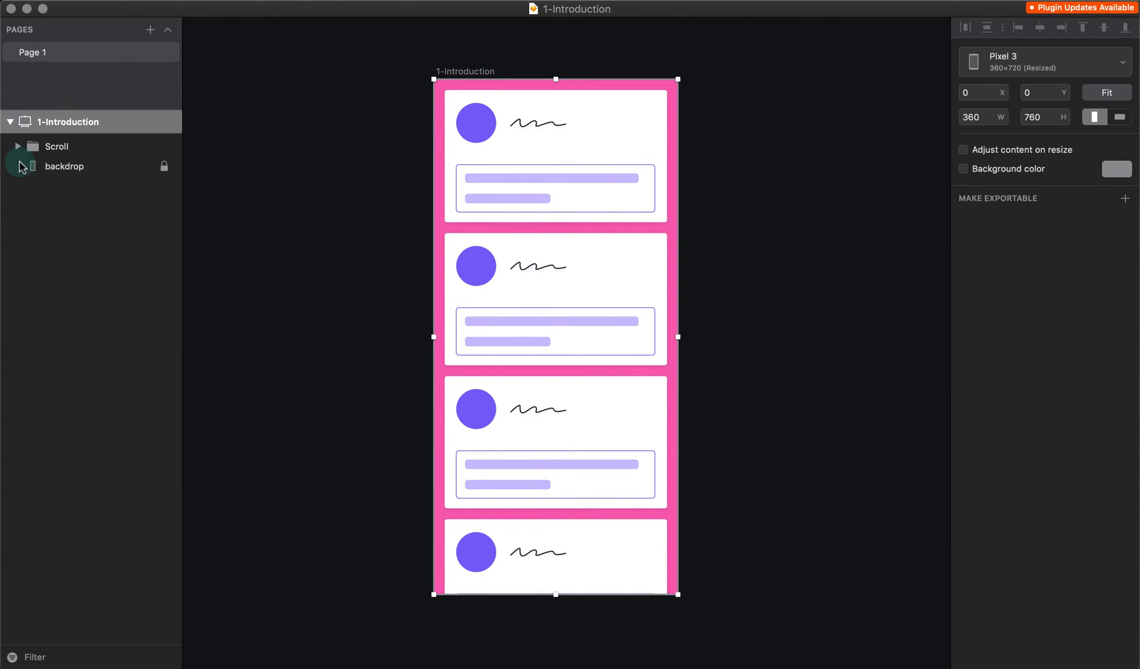
left_click(24, 151)
left_click(19, 148)
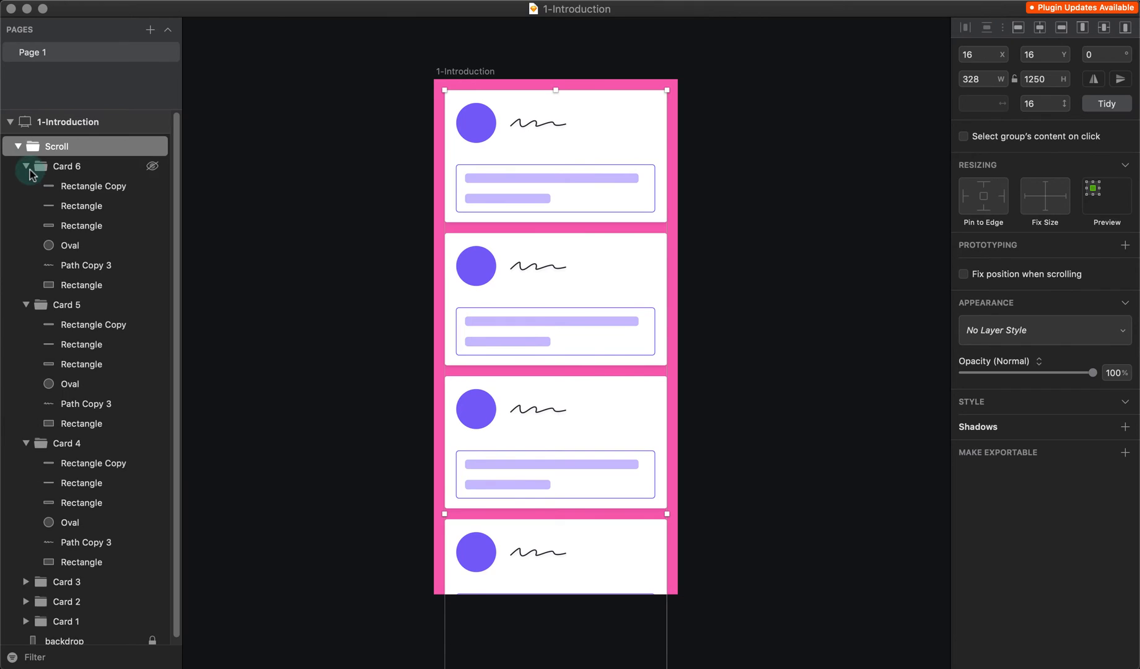
- Collapse Card 6 and Card 5 in the Scroll group and expand Card 1, Card 2 and Card 3
left_click(28, 168)
left_click(26, 186)
left_click(248, 173)
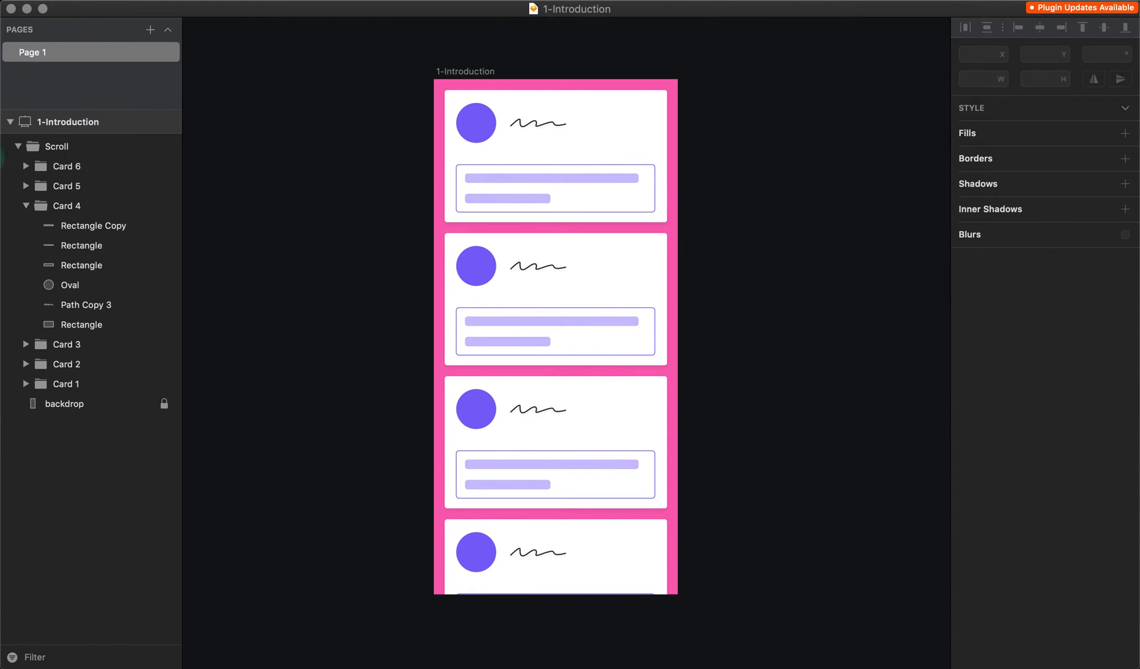
left_click(26, 372)
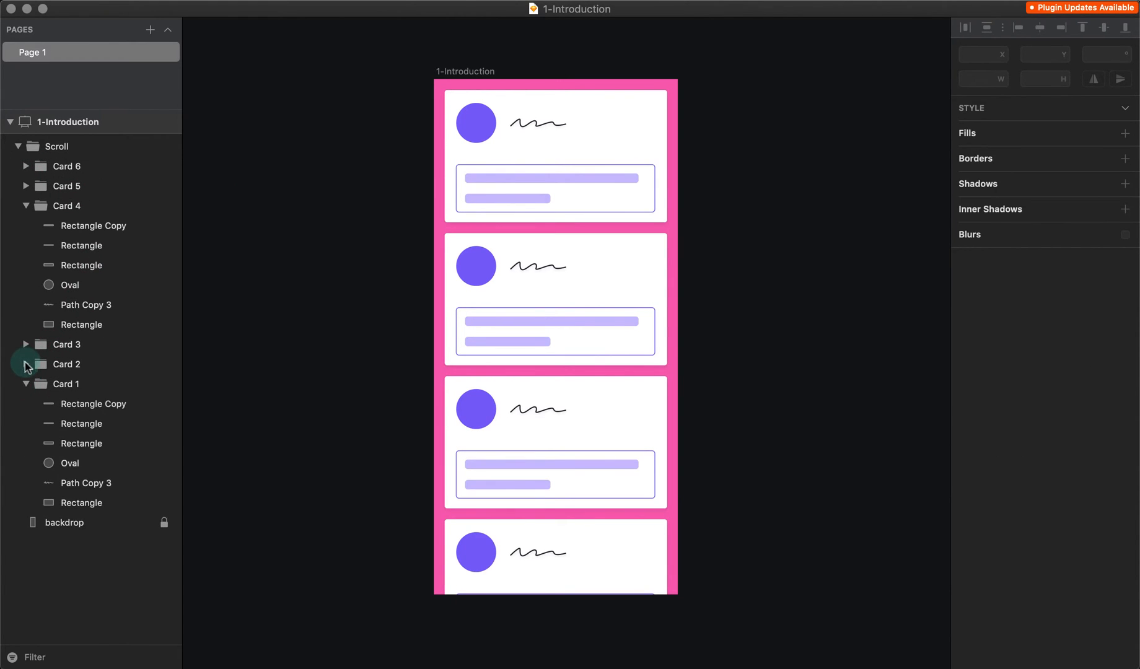
left_click(26, 364)
left_click(26, 345)
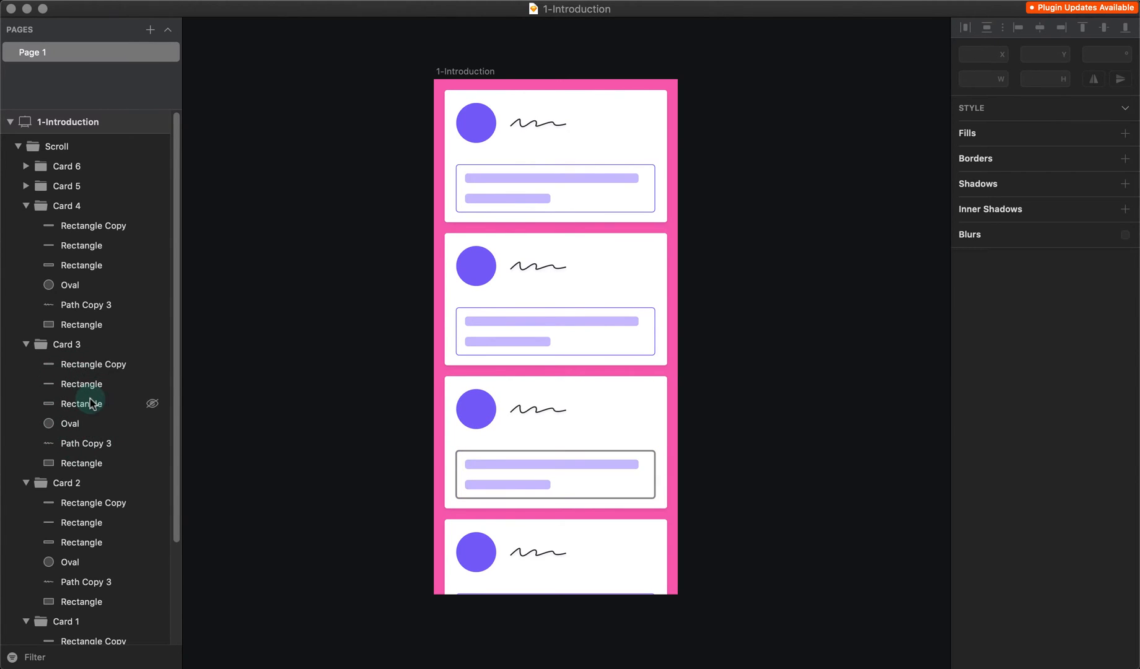
- Select Card 3, Card 6 and Card 1 in turn to examine the order of the card groups
left_click(39, 345)
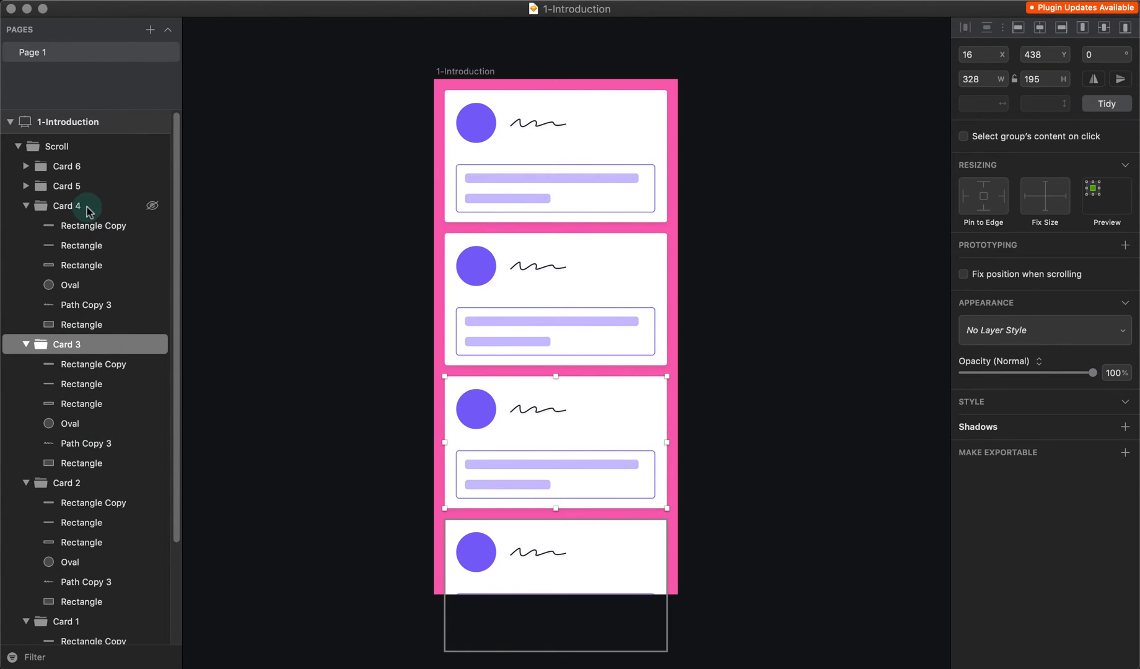
scroll(74, 496, "down", 3)
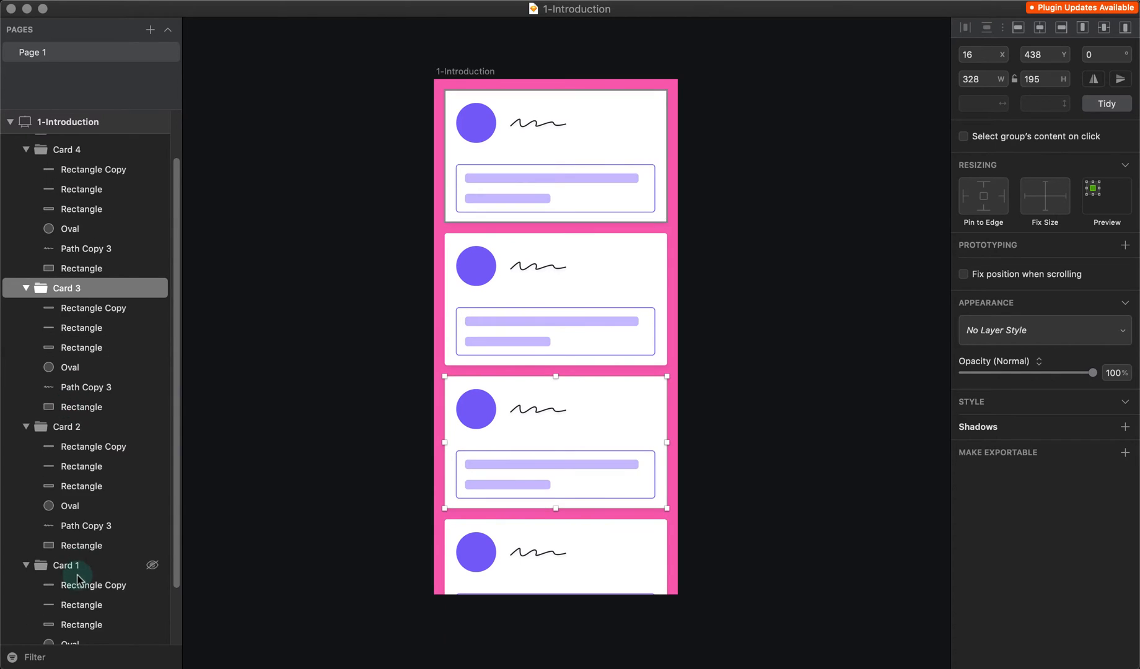
scroll(57, 421, "up", 3)
left_click(82, 166)
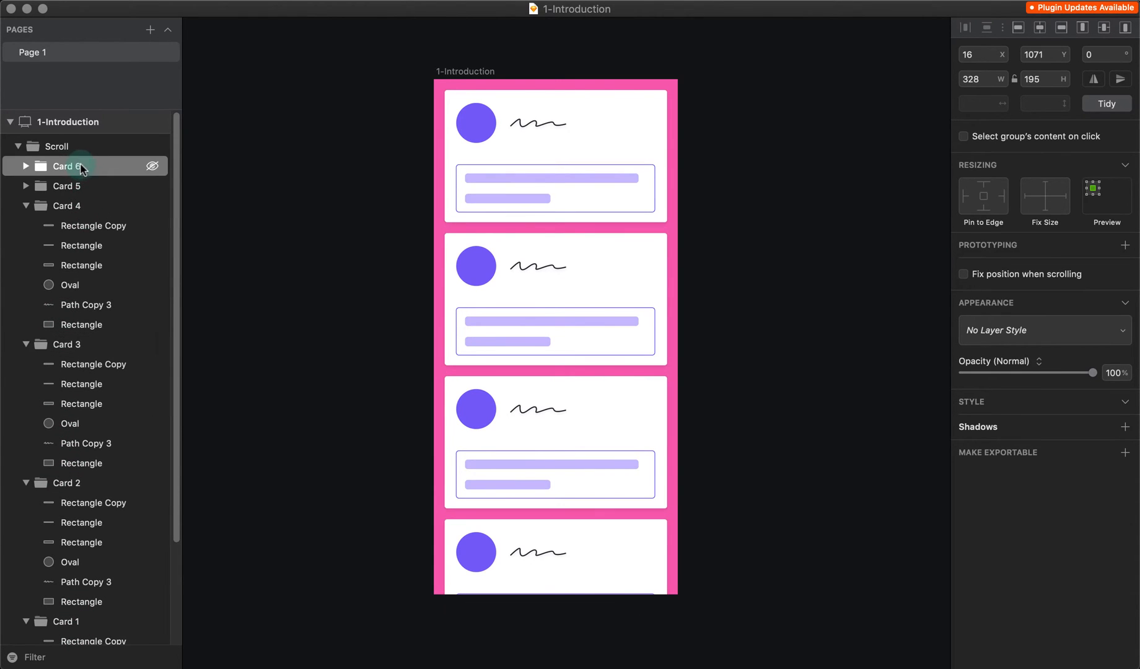
left_click(70, 621)
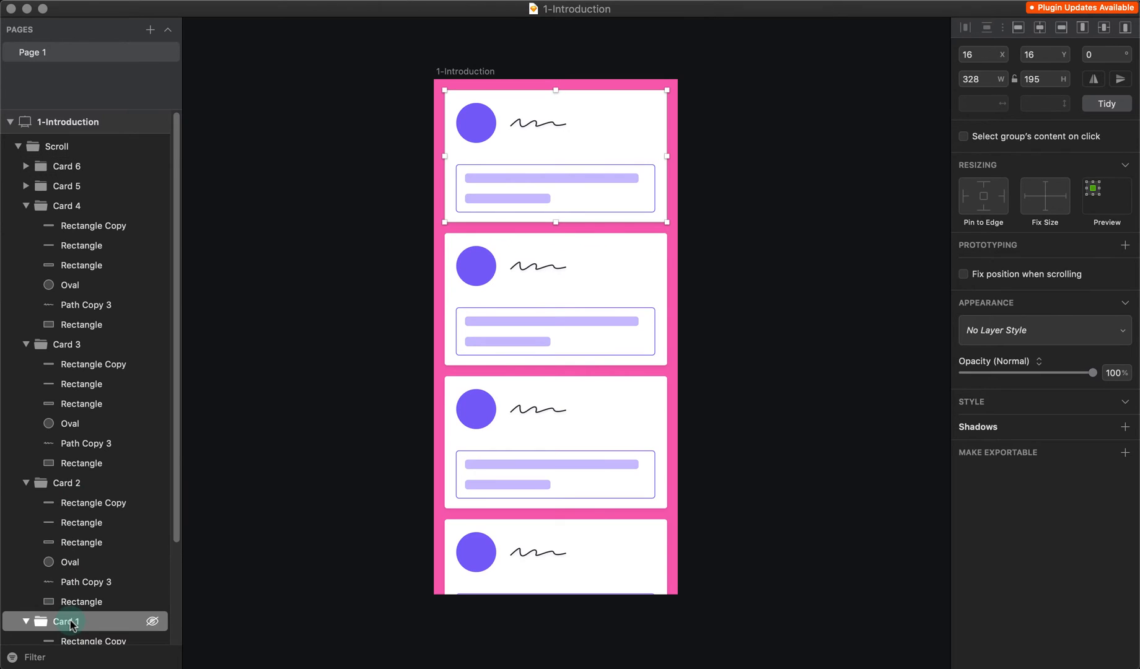
- Examine the extent of the Scroll group compared with the 1-Introduction artboard
left_click(44, 146)
left_click(27, 165)
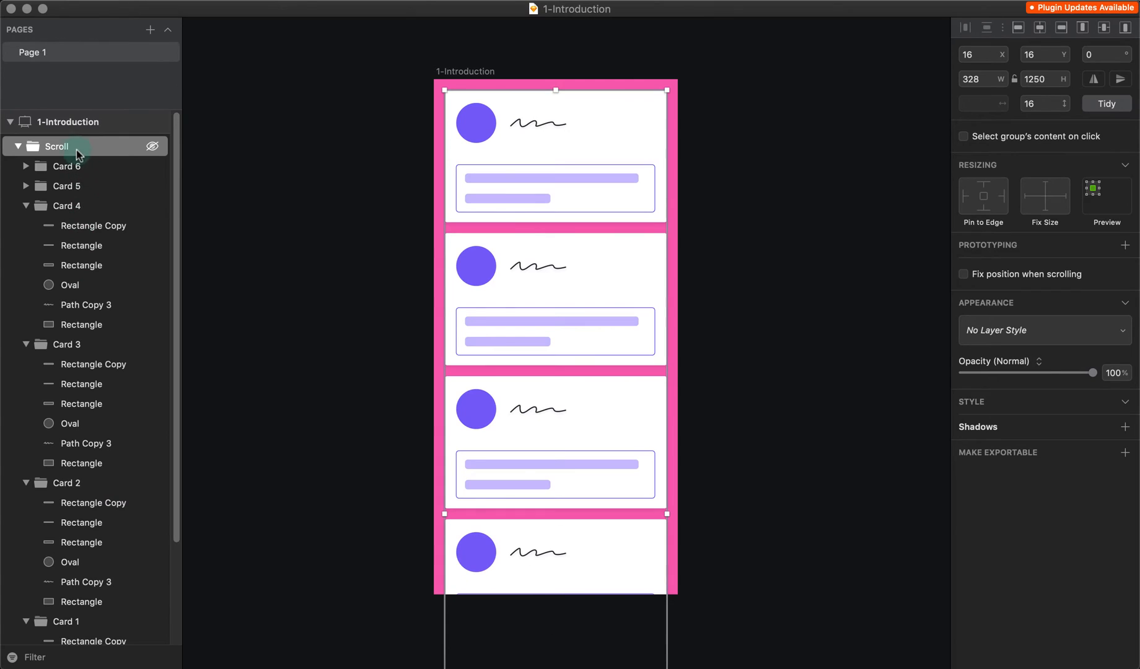
left_click(259, 109)
left_click(435, 73)
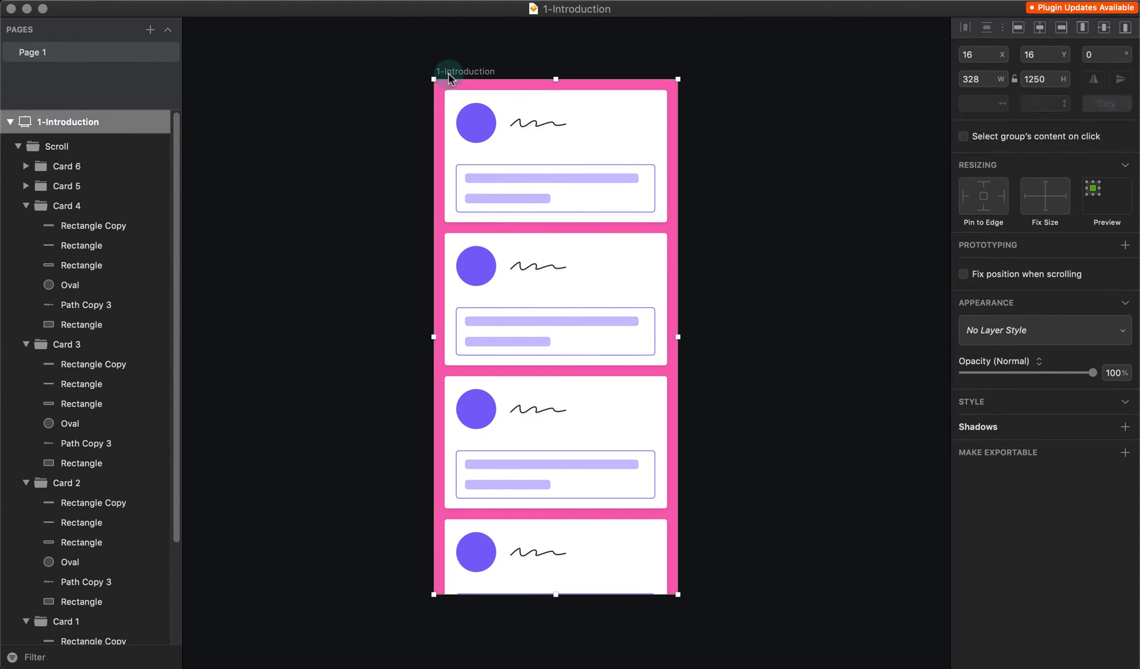
left_click(350, 260)
scroll(579, 392, "down", 1)
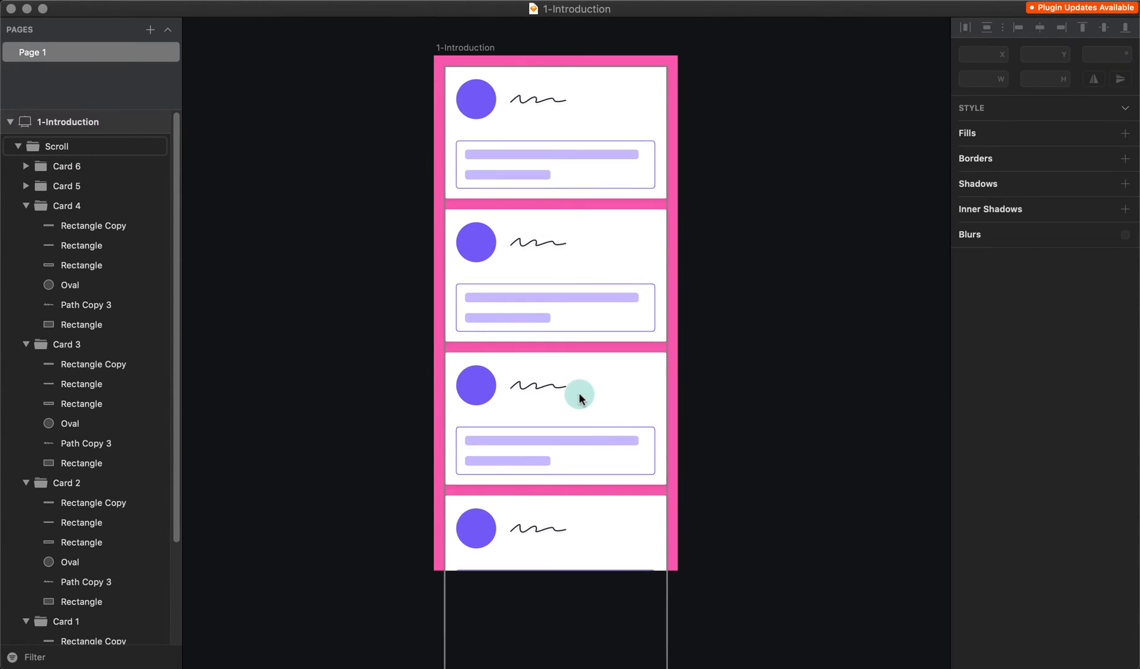
scroll(579, 392, "up", 2)
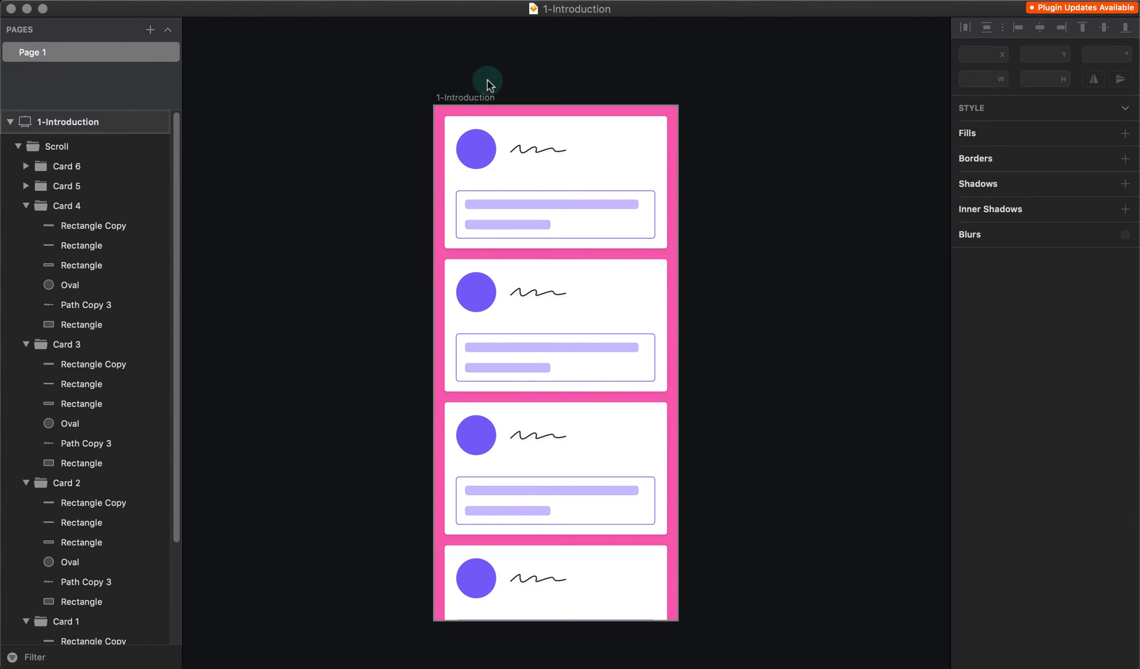
- Switch to ProtoPie, start a Sketch import of the 1-Introduction file and review the available artboards
key("super+Tab")
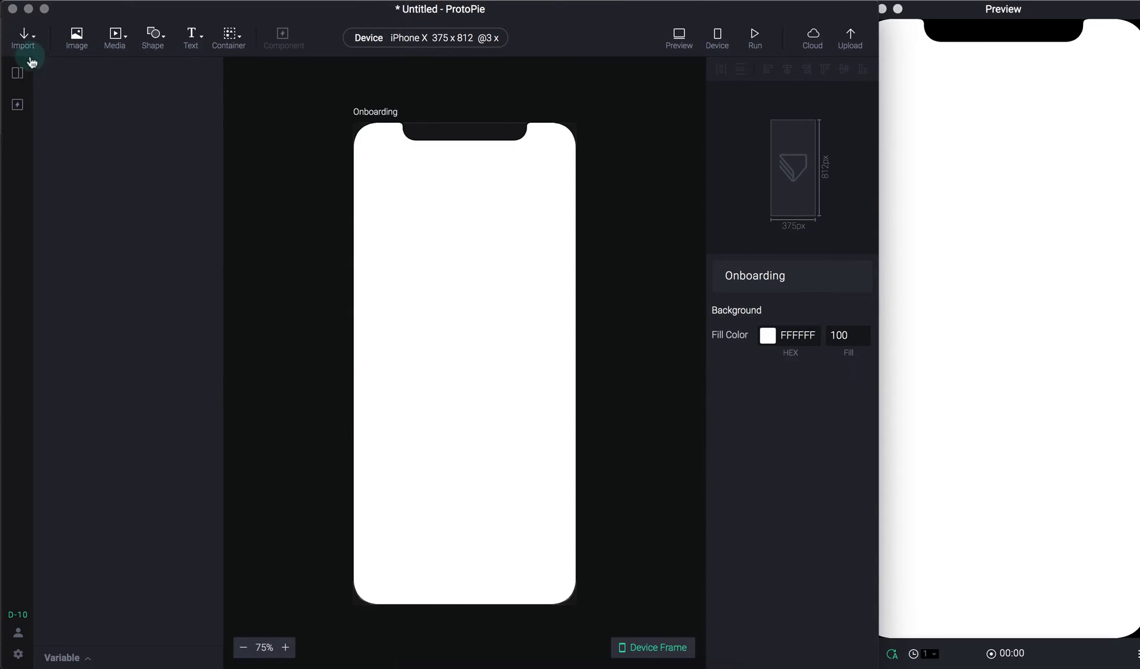
left_click(25, 37)
left_click(41, 93)
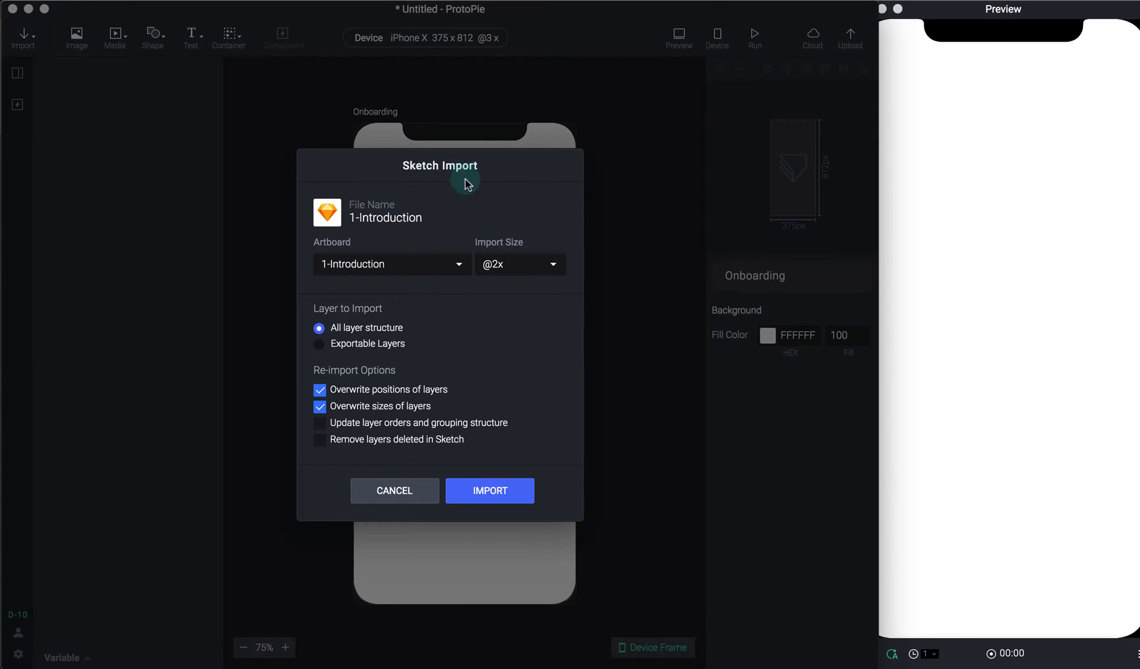
left_click(344, 266)
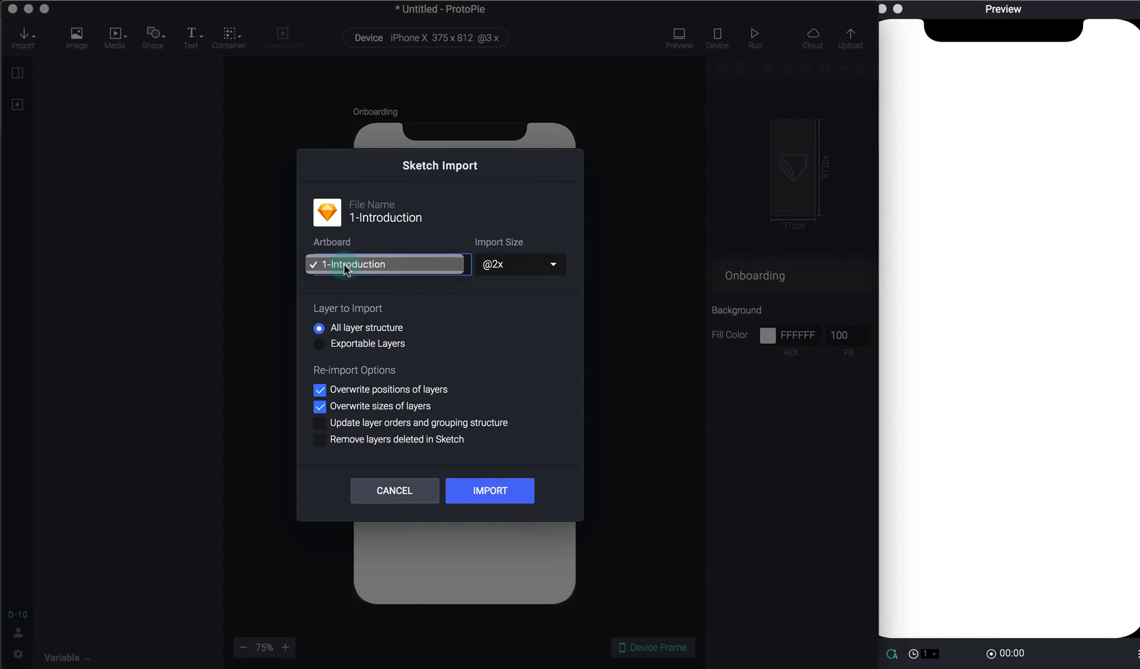
left_click(478, 217)
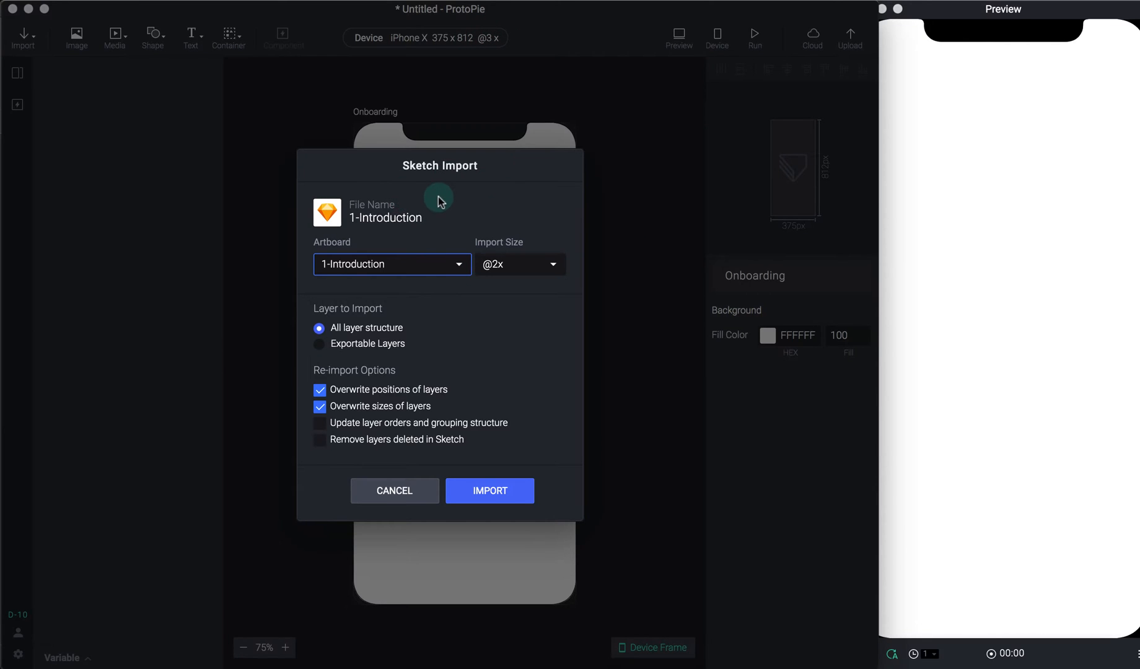
- Check the 1-Introduction artboard's width and height in Sketch and return to the import settings in ProtoPie
key("super+Tab")
left_click(445, 99)
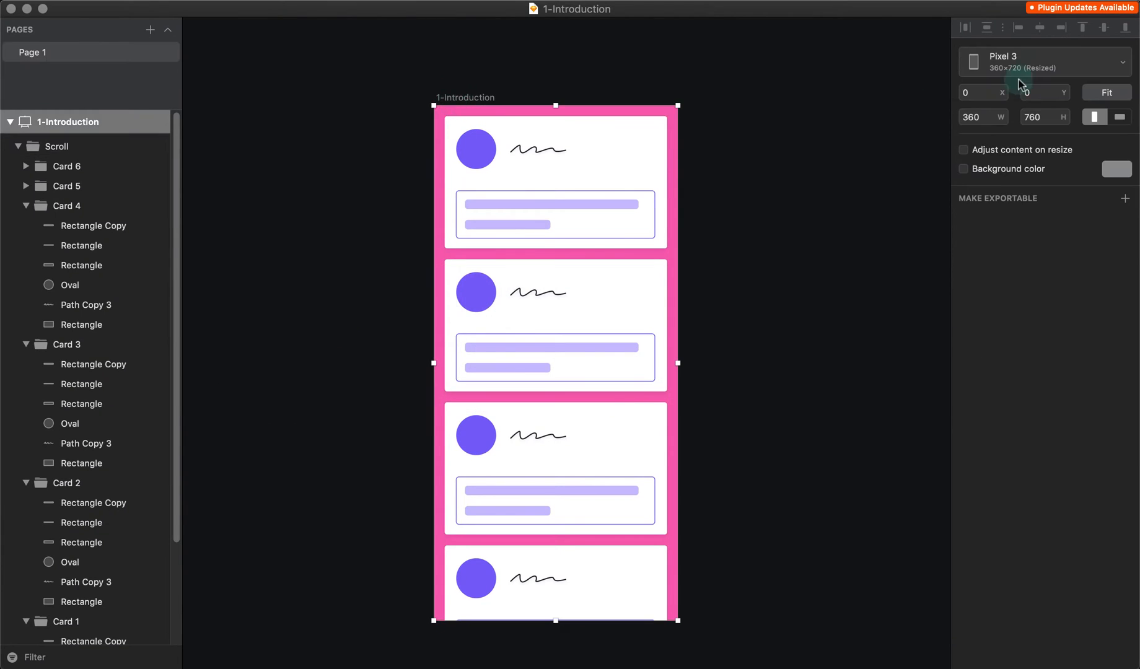
left_click(970, 117)
left_click(1029, 117)
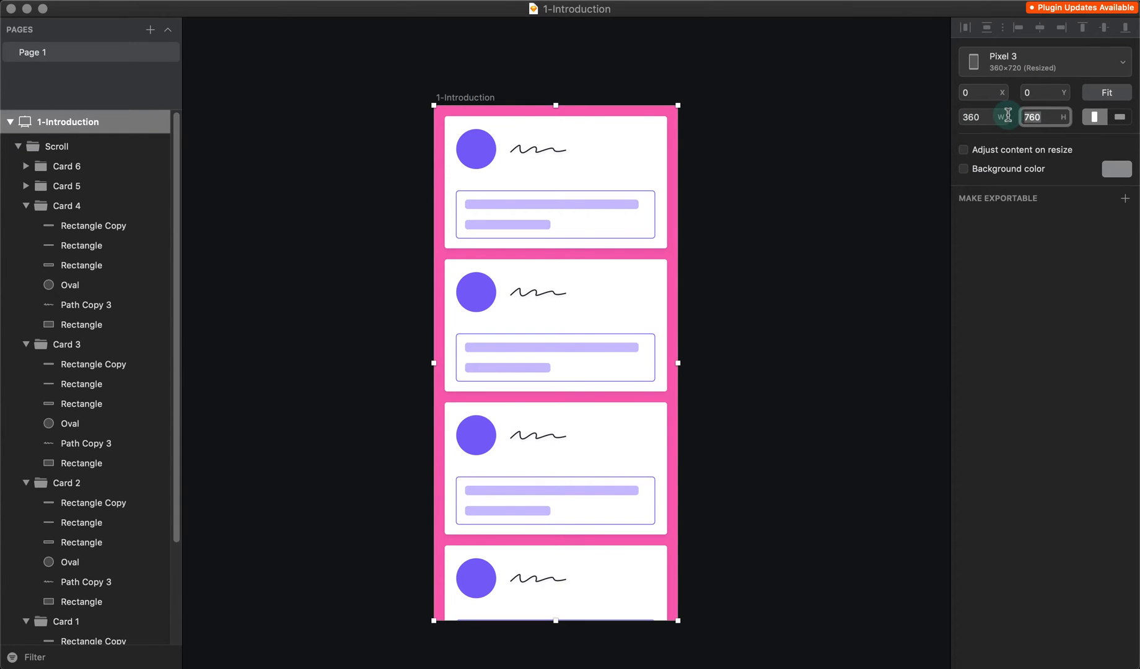
key("super+Tab")
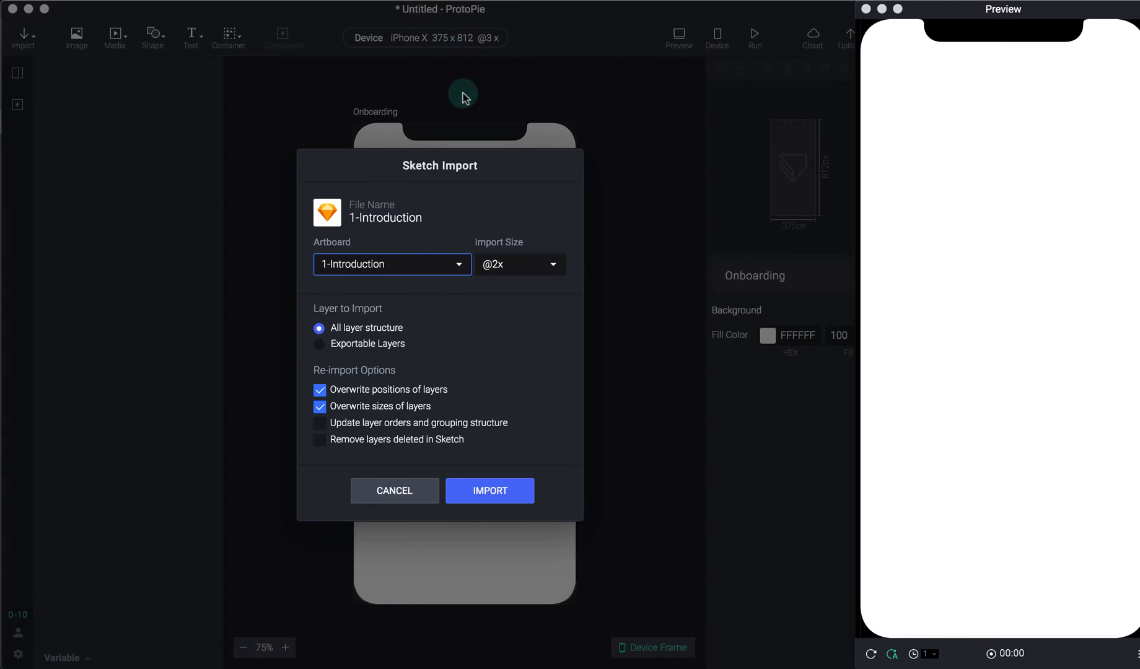
left_click(320, 408)
left_click(320, 389)
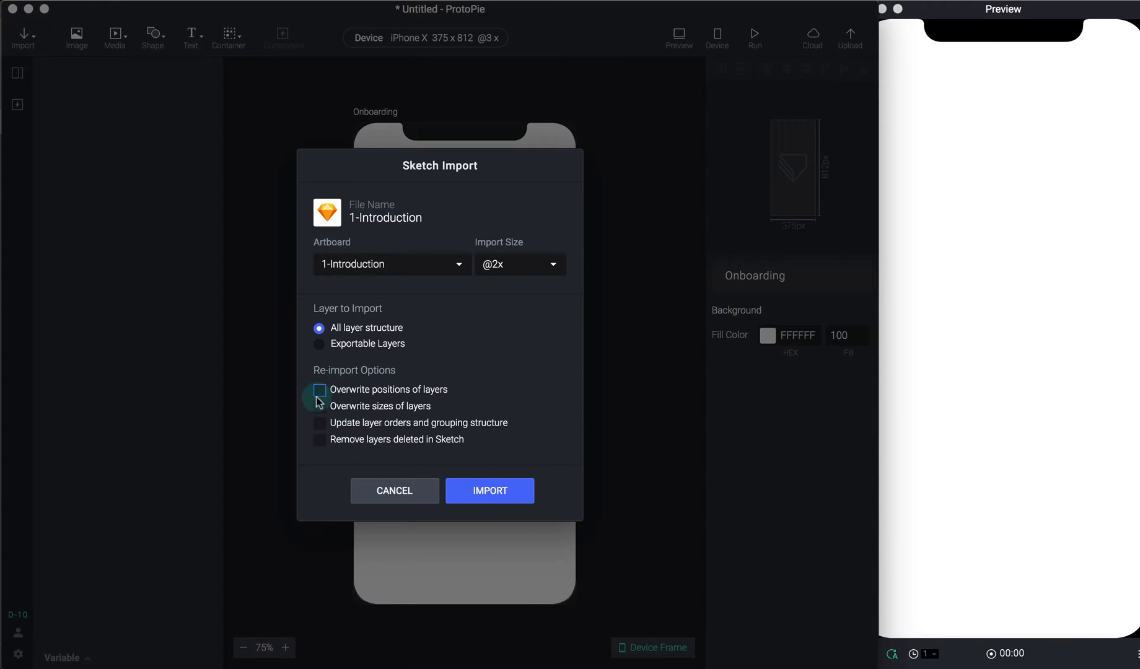
left_click(509, 495)
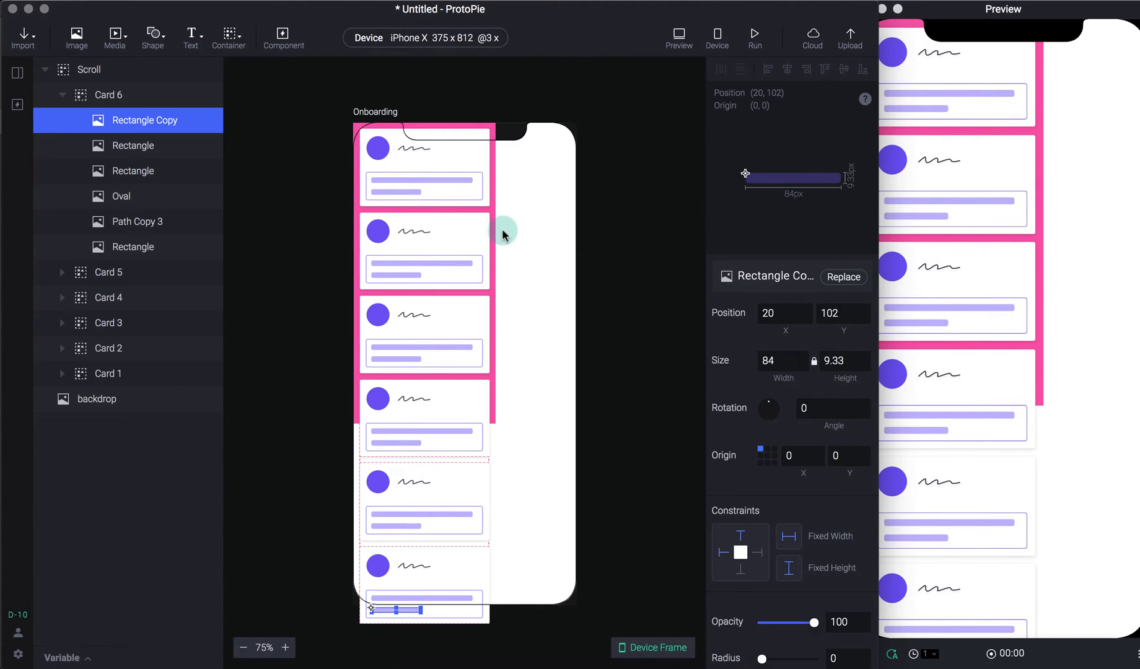
- Set the prototype's device to a custom size of 360 x 760 with density 2
left_click(489, 38)
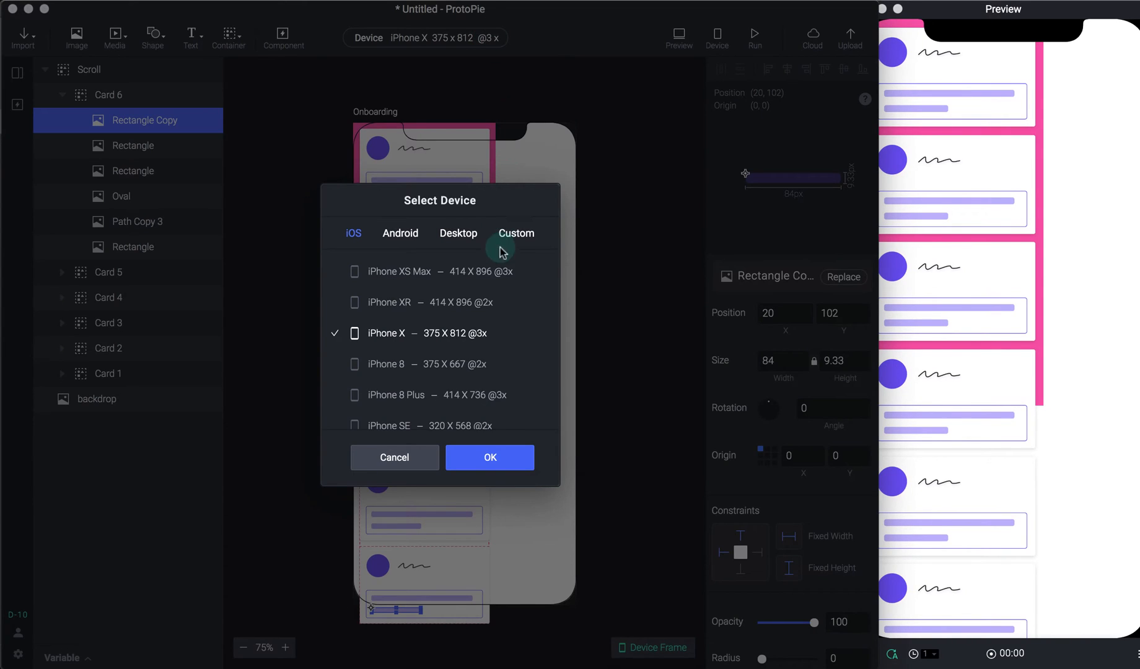
left_click(520, 233)
key("Tab")
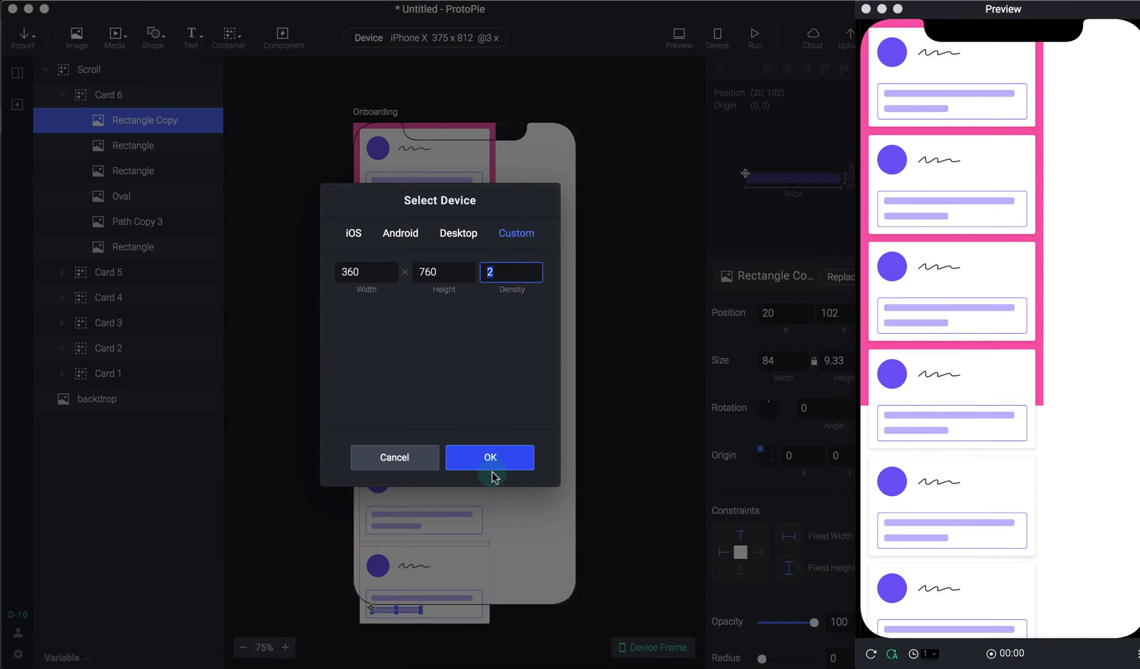
left_click(496, 456)
left_click_drag(307, 100, 551, 596)
key("Delete")
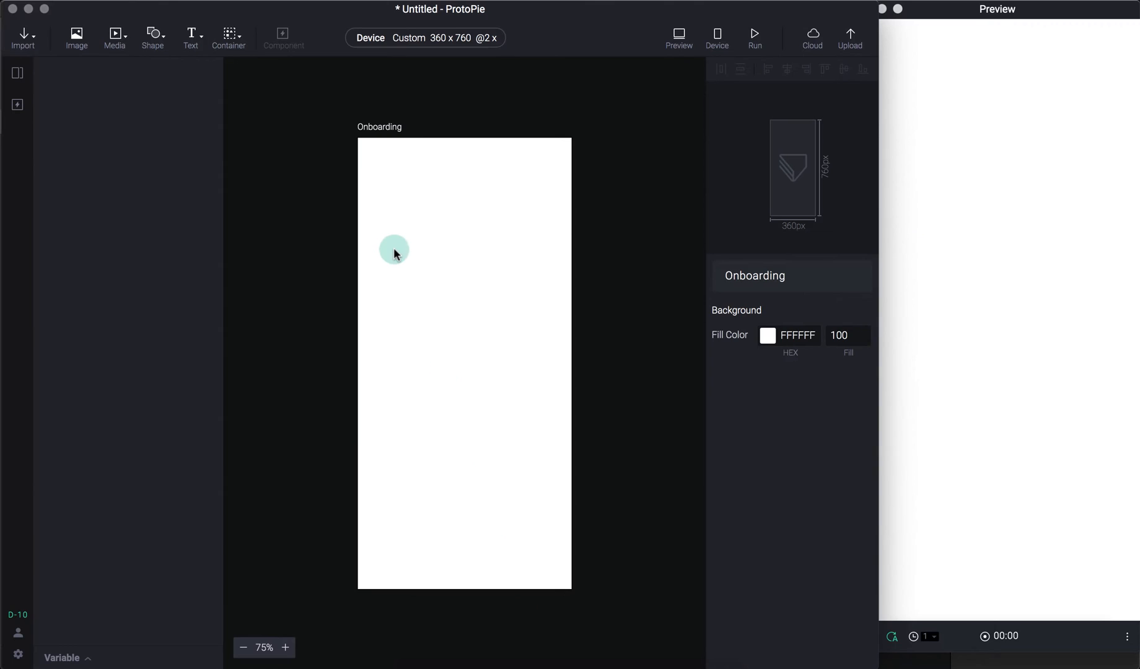
key("super+i")
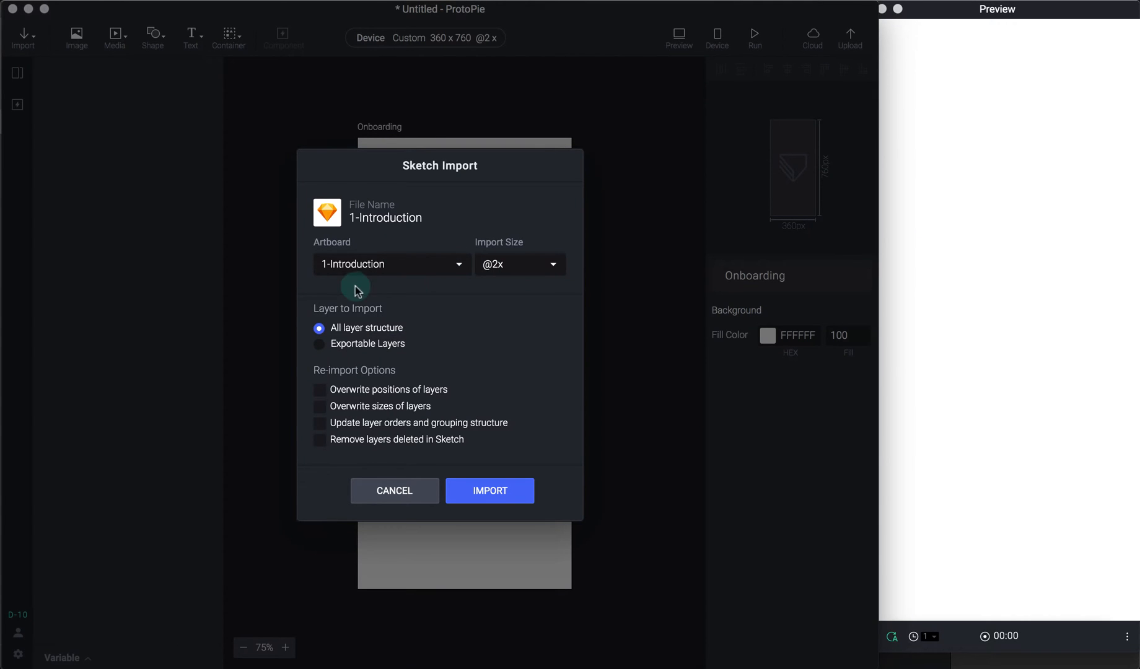
left_click(516, 496)
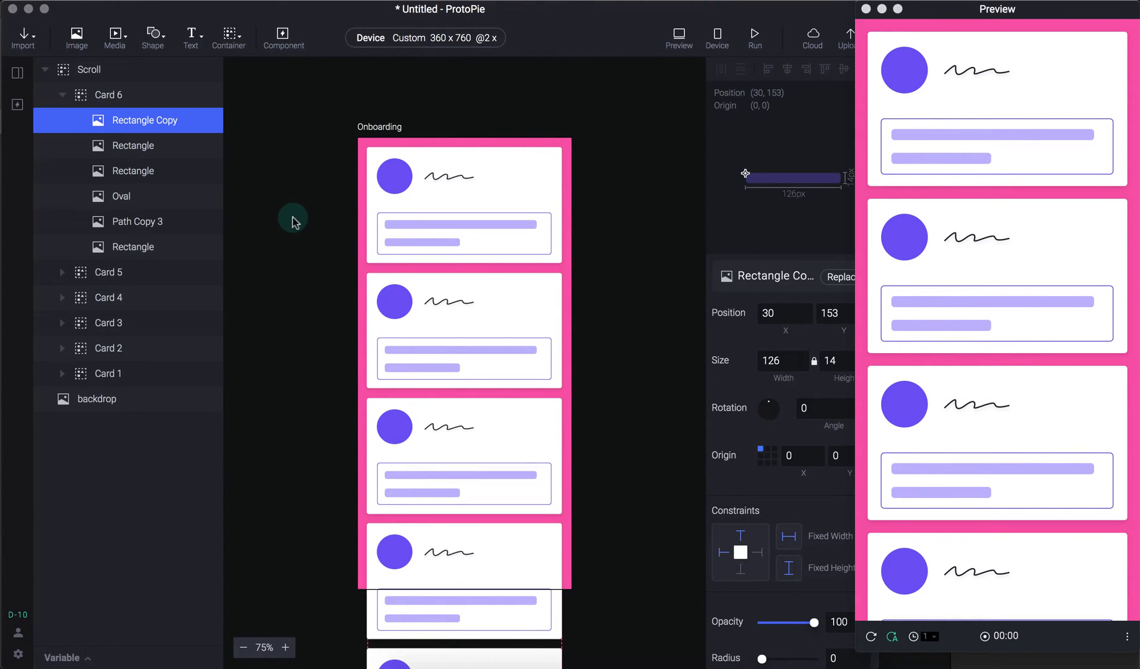
- Compare Card 6 in the Sketch layer list with the imported layers in ProtoPie and collapse Card 6 there
key("super+Tab")
key("super+Tab")
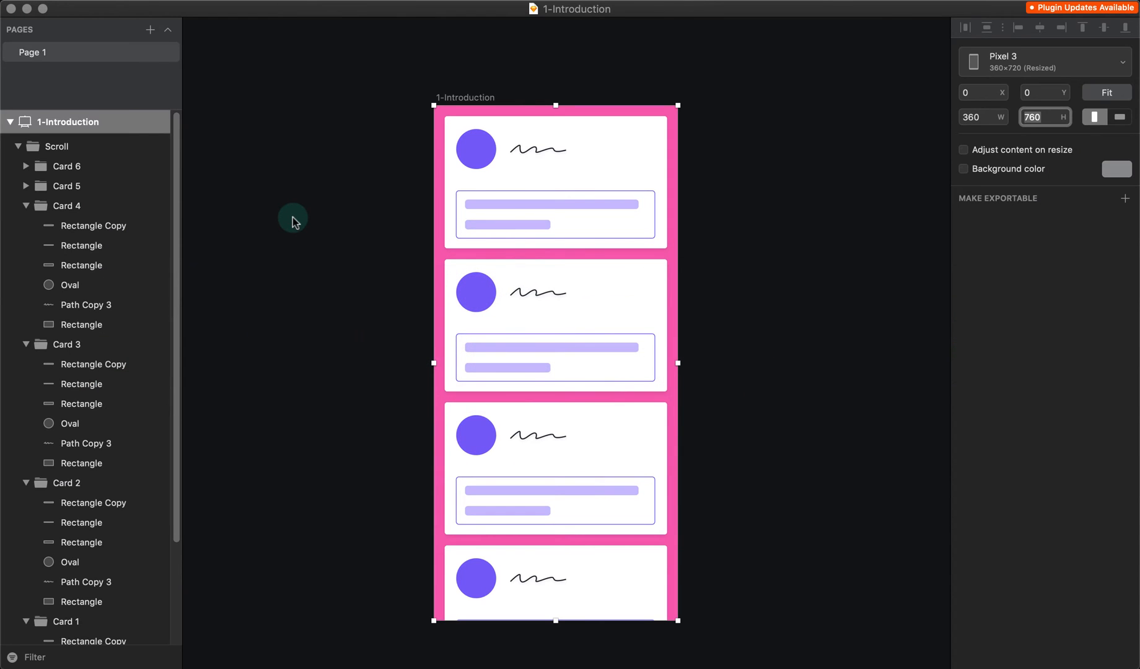
left_click(24, 167)
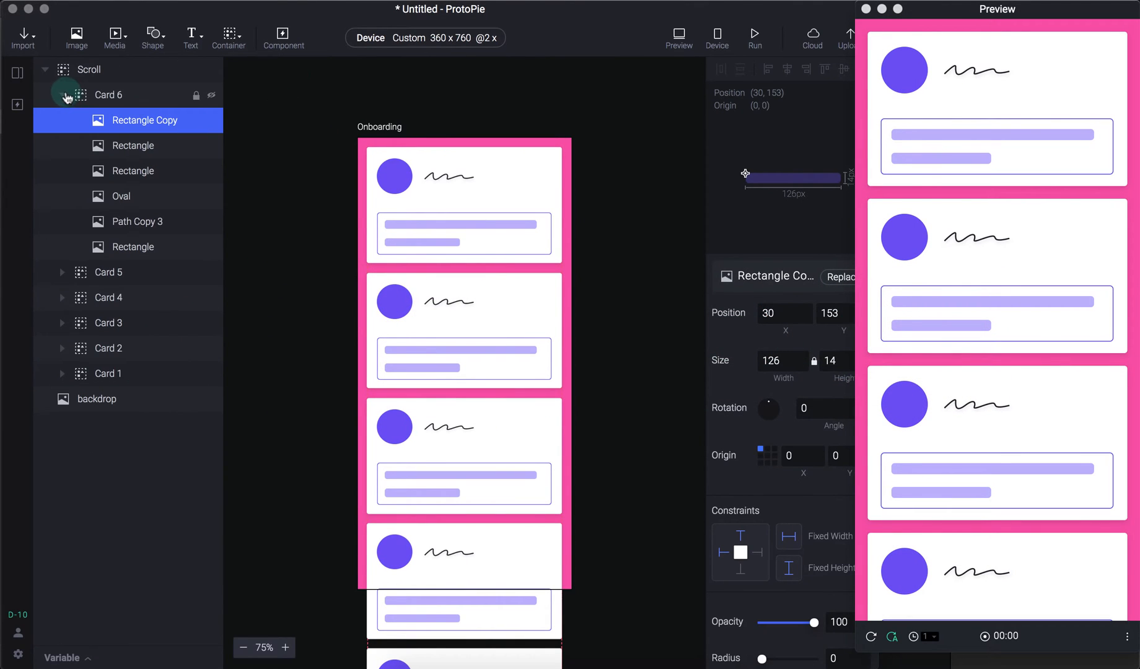
left_click(65, 94)
left_click(49, 70)
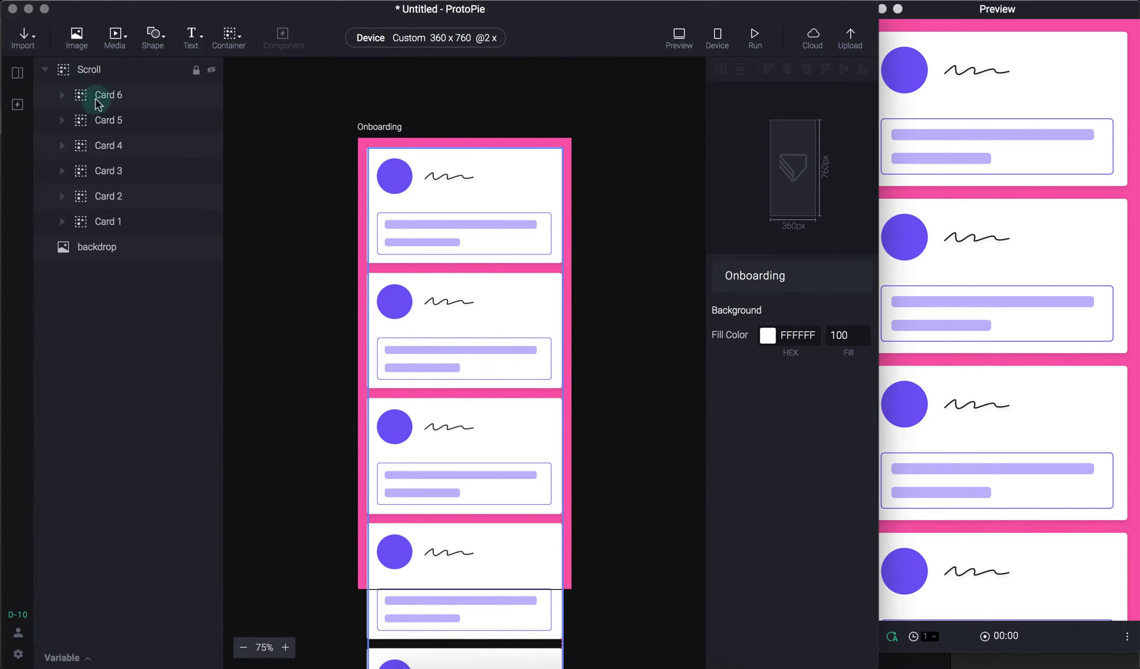
- Expand the imported Card 6 container and inspect its Rectangle Copy, Rectangle and Oval layers
left_click(94, 99)
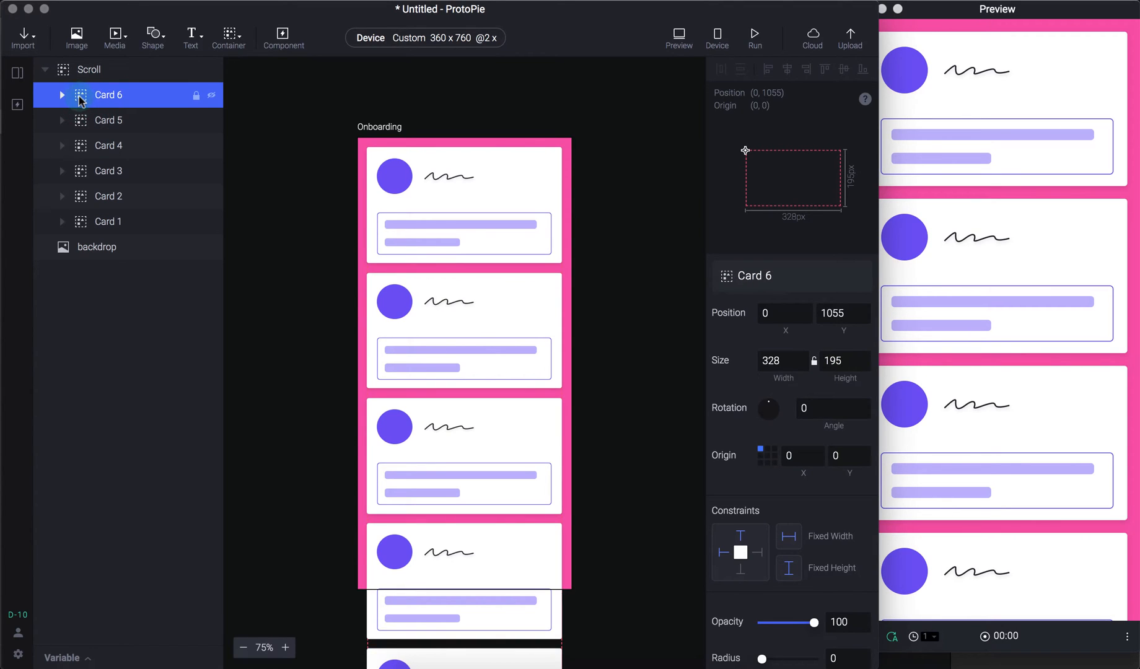
left_click(60, 96)
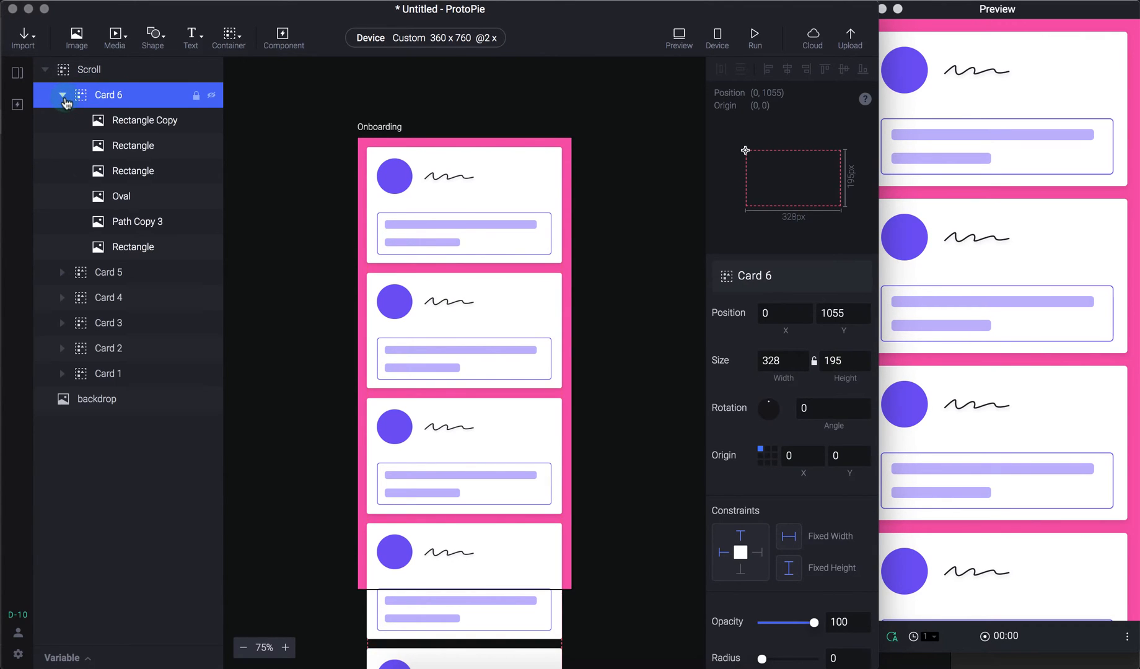
left_click(144, 120)
left_click(138, 146)
left_click(112, 175)
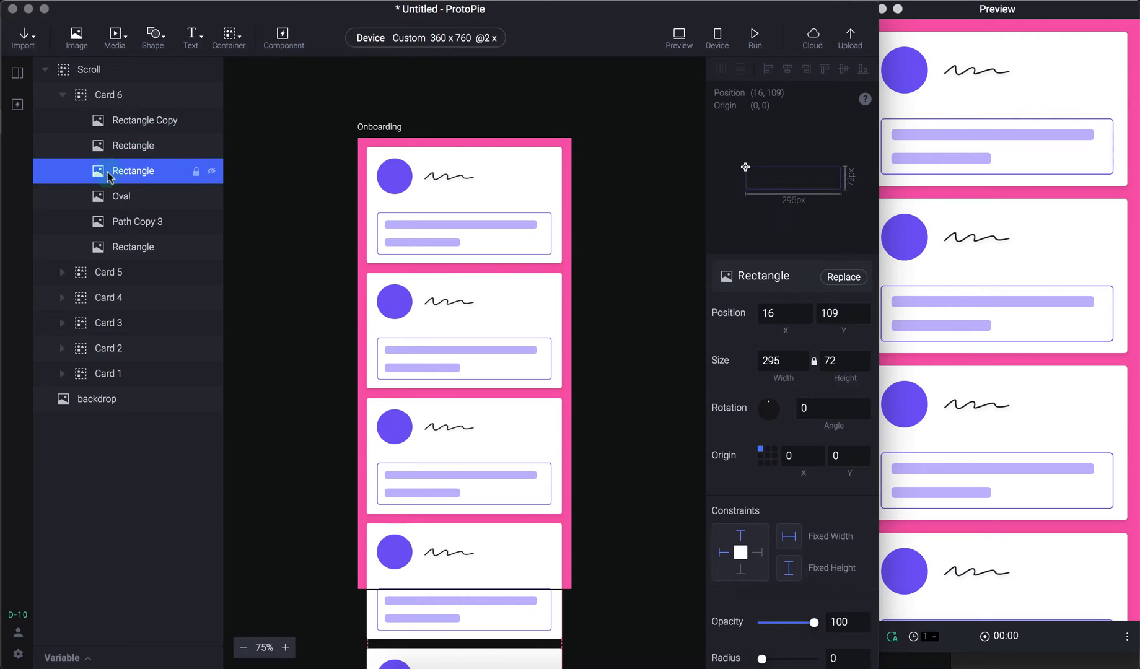
left_click(104, 141)
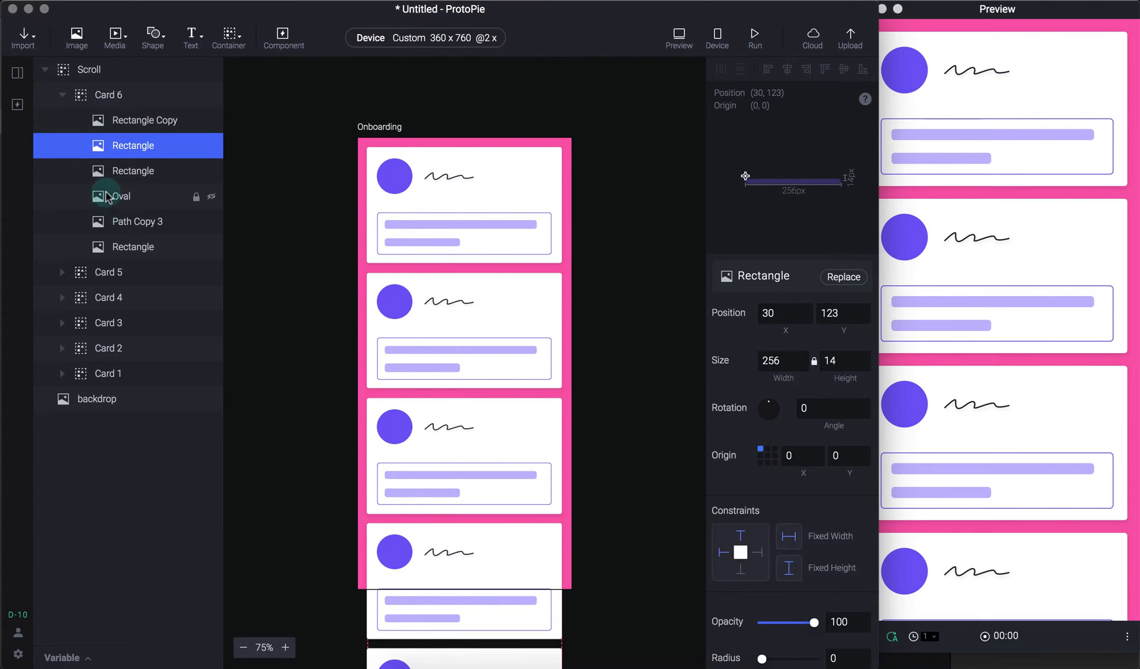
left_click(108, 198)
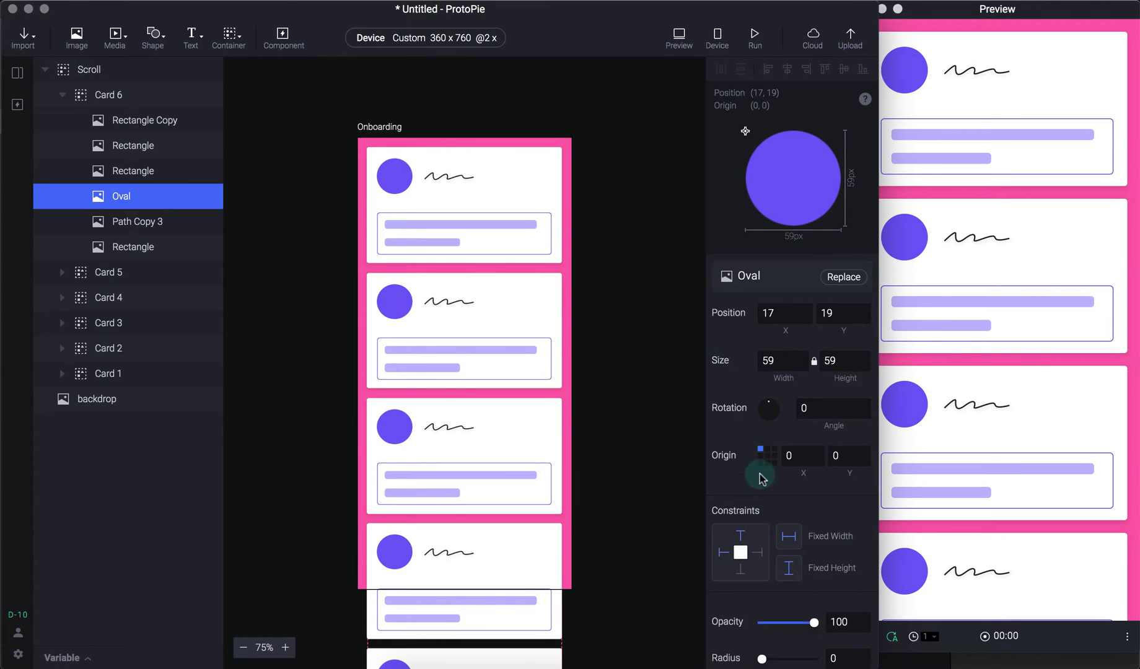
- Look through all properties of Card 6's Oval layer, from position down to touch settings
scroll(759, 474, "down", 5)
scroll(767, 471, "up", 5)
scroll(757, 407, "down", 5)
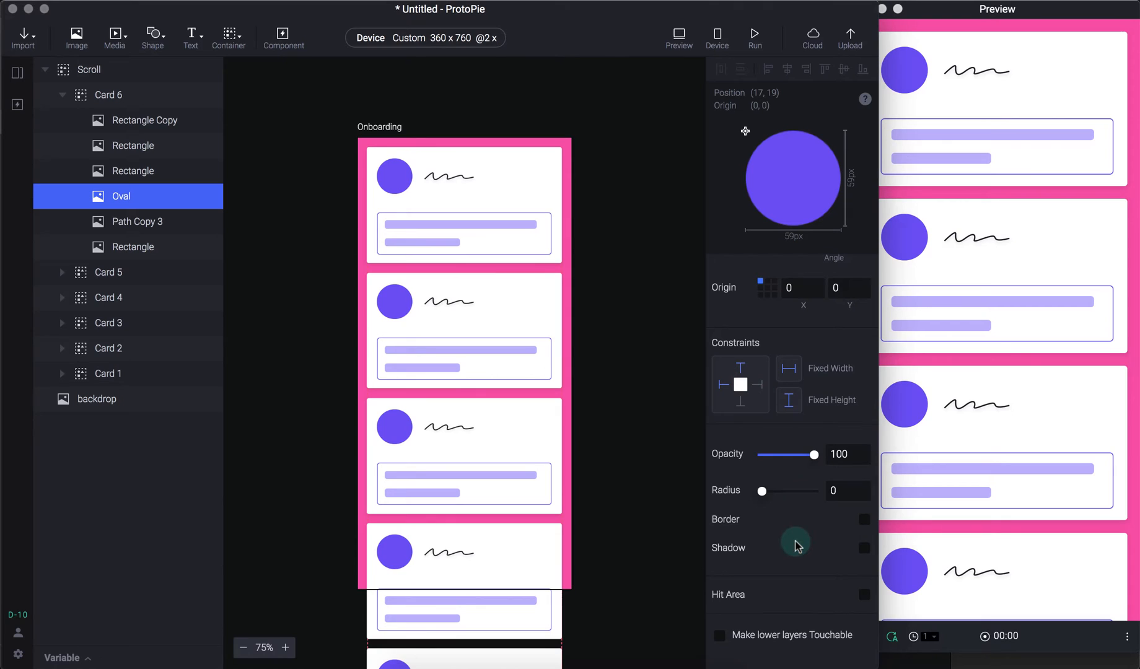
scroll(768, 535, "up", 4)
scroll(766, 537, "down", 4)
- Select Card 6's rectangle layers and Path Copy 3 in turn to compare their properties
left_click(166, 185)
left_click(166, 149)
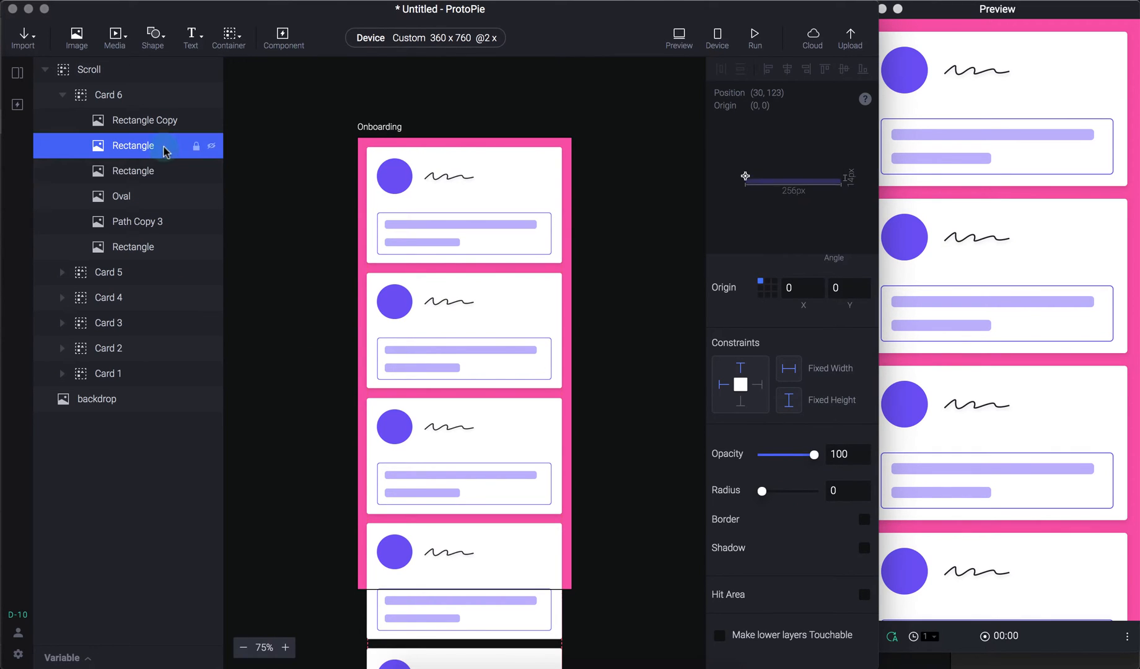
left_click(161, 120)
left_click(117, 172)
left_click(133, 223)
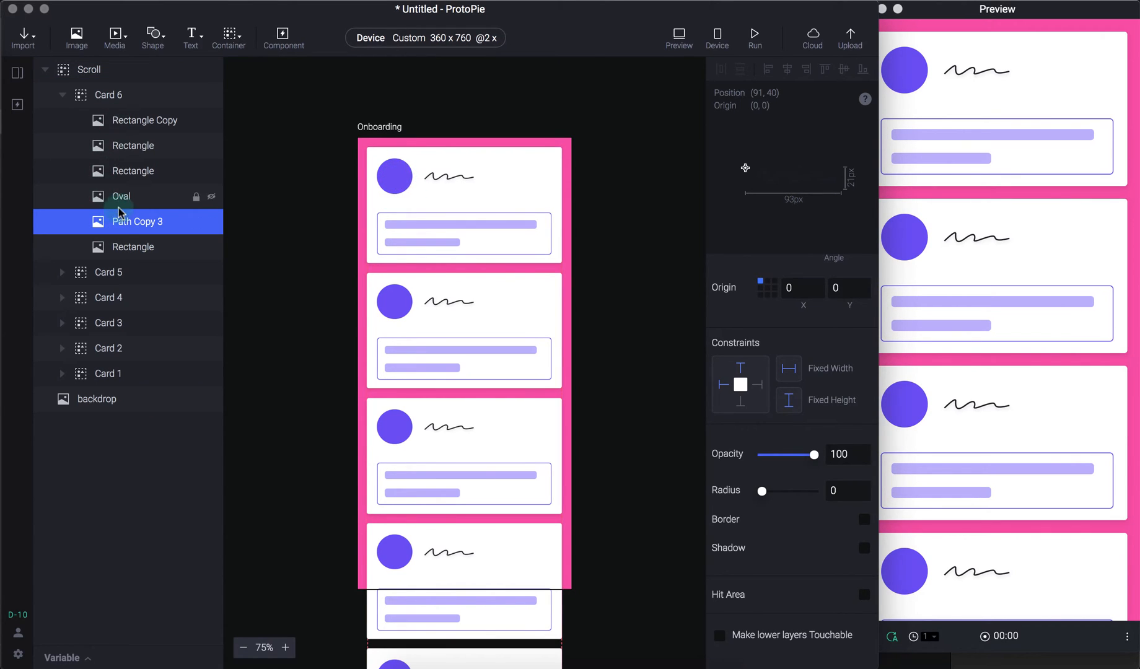
- Expand Card 1 and lower the opacity of its Oval layer to 12
left_click(286, 226)
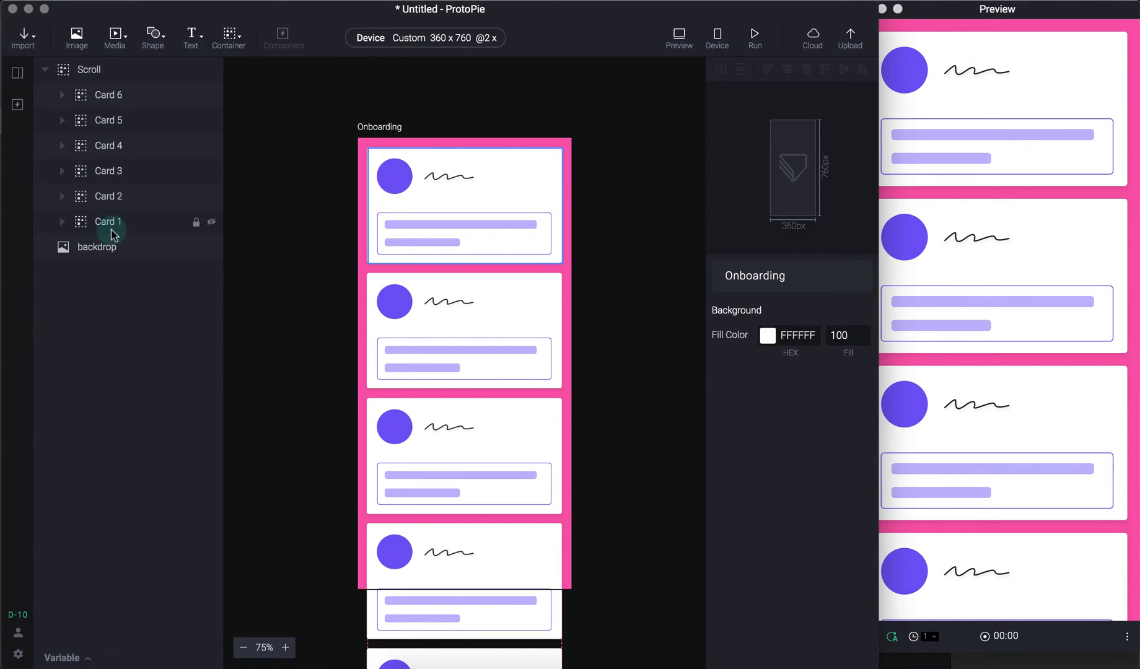
left_click(62, 222)
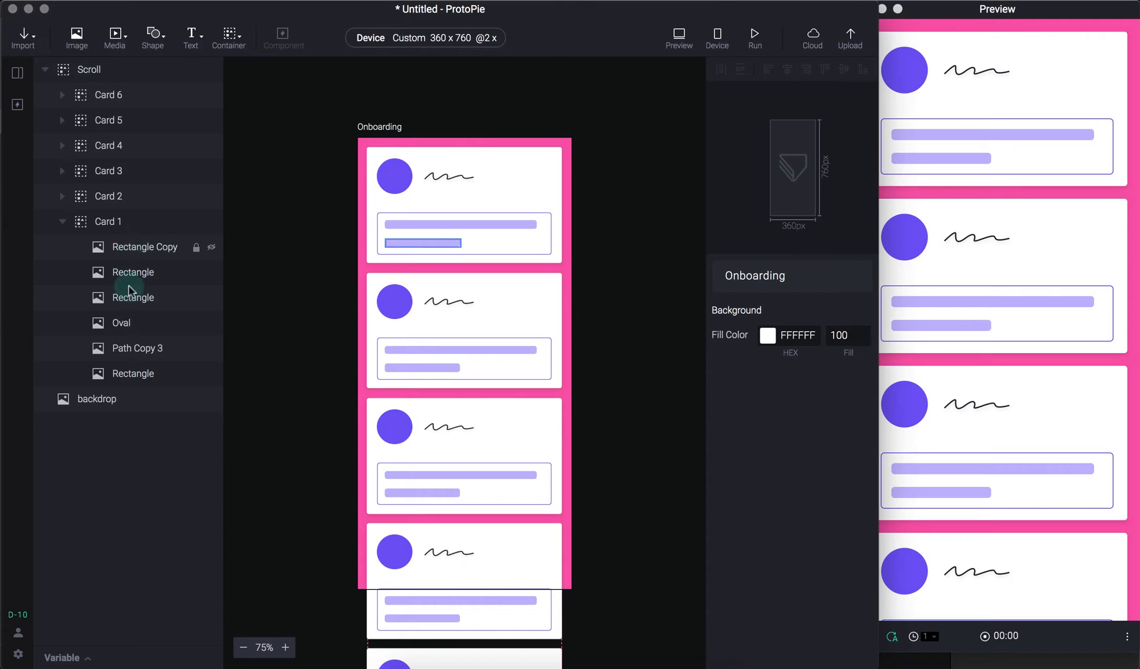
left_click(134, 327)
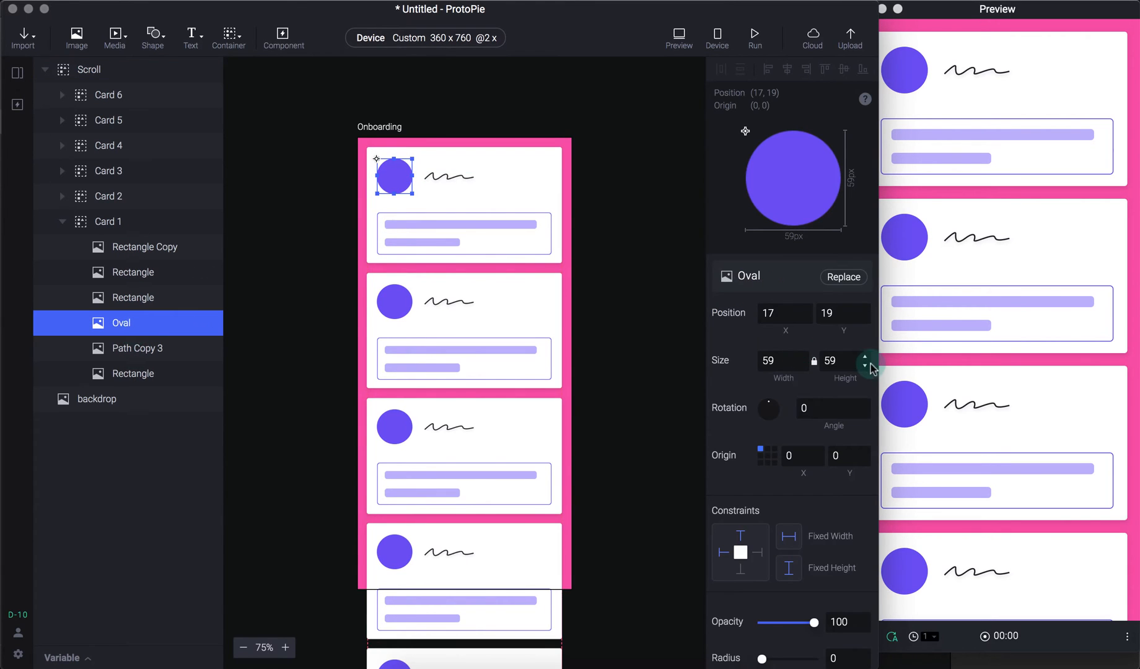
left_click_drag(814, 622, 767, 624)
mouse_move(753, 623)
left_mouse_down()
mouse_move(788, 623)
mouse_move(768, 623)
left_mouse_up()
left_click(619, 305)
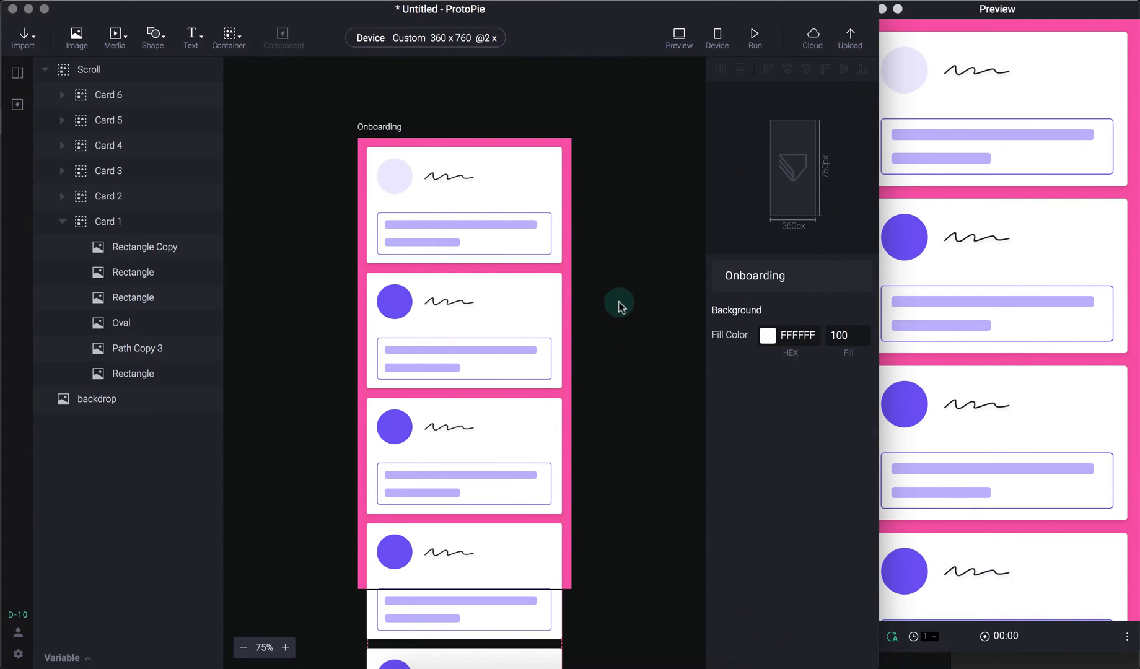
key("super+s")
key("Escape")
left_click(560, 180)
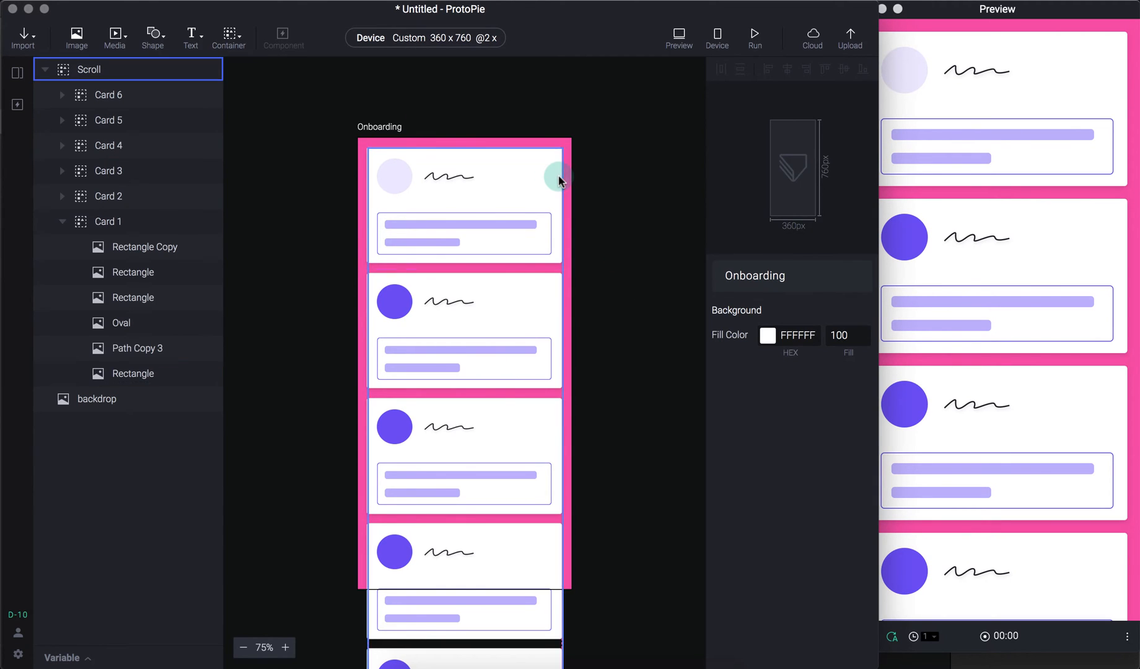
key("super+i")
left_click(370, 265)
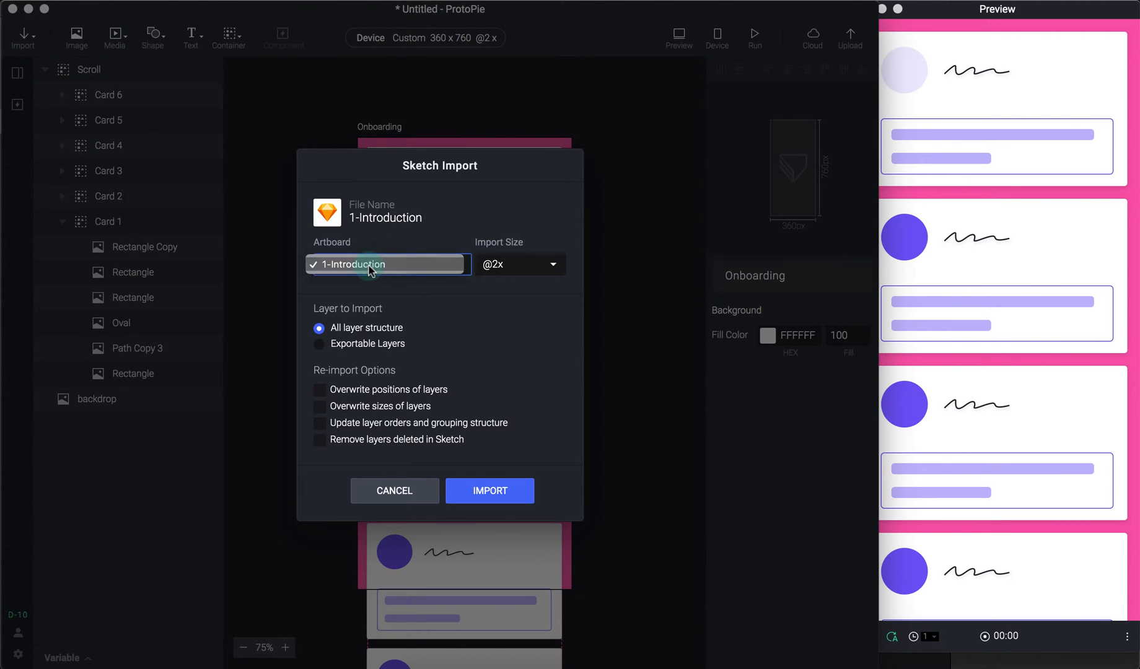
left_click(372, 265)
left_click(466, 489)
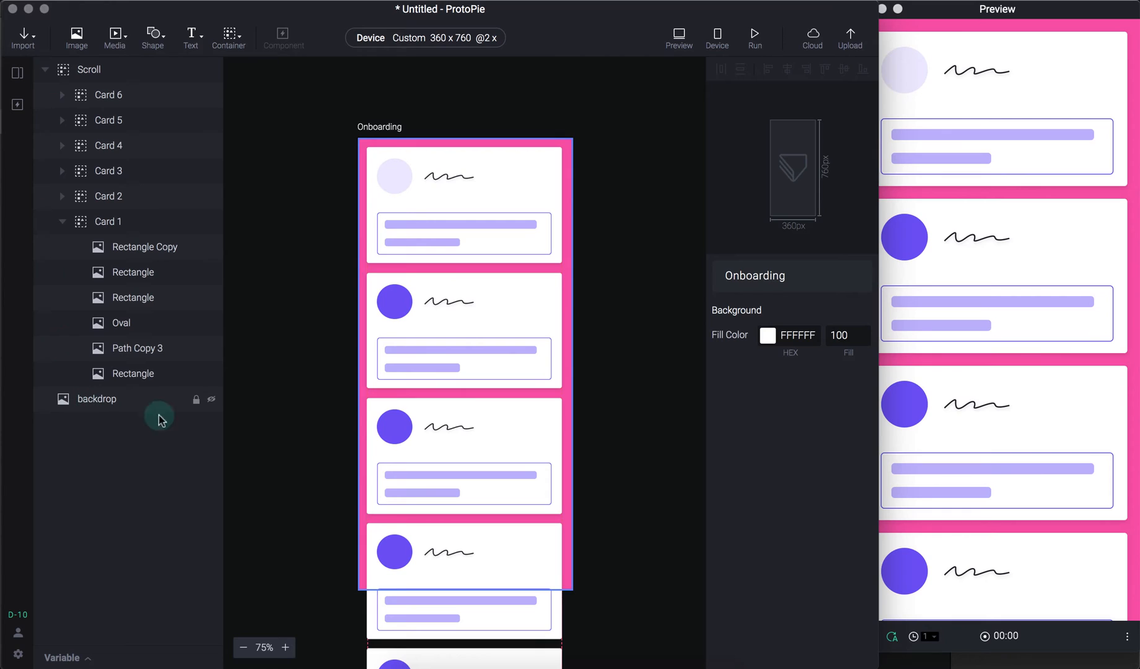
- Review the re-import option for overwriting layer positions, cancel the import and move Card 1's Oval to about X 227, Y 38.5
left_click(390, 179)
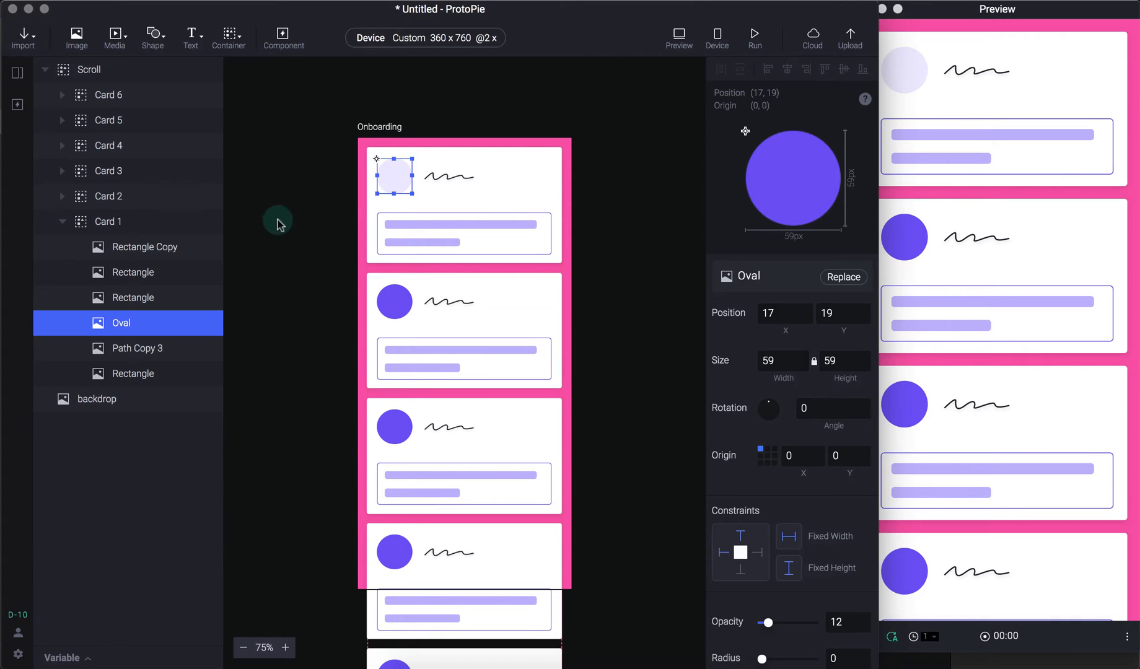
key("alt+super+s")
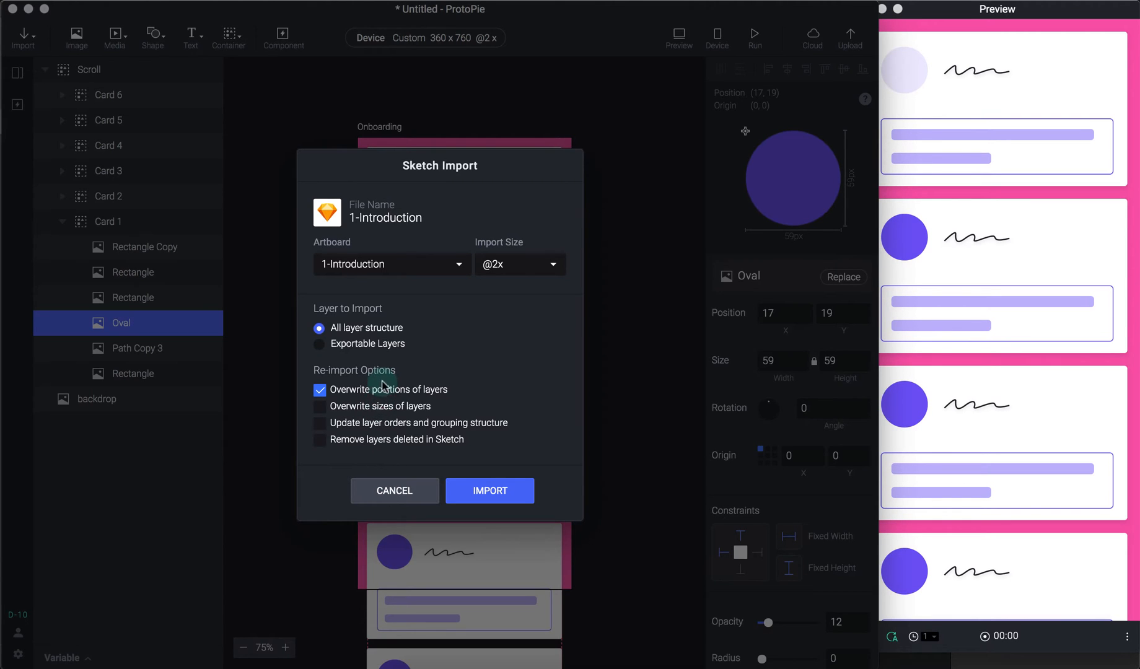
left_click(382, 489)
mouse_move(387, 173)
left_mouse_down()
mouse_move(490, 204)
mouse_move(526, 191)
left_mouse_up()
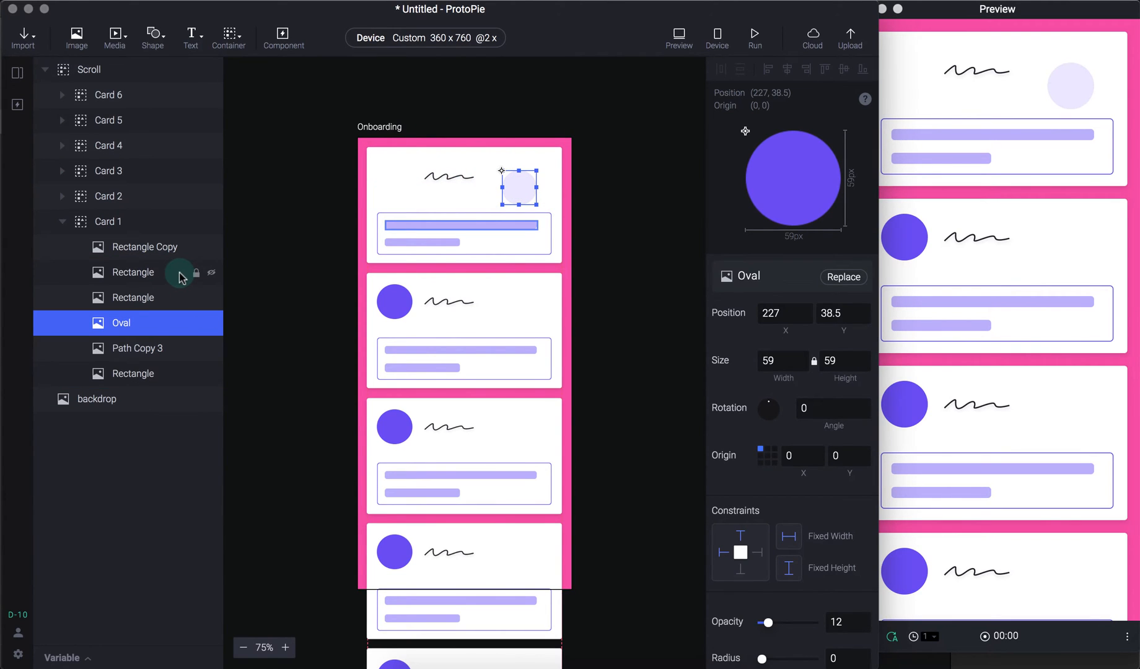
- Re-import the 1-Introduction artboard from Sketch, first with no re-import options and again with overwriting layer positions enabled
key("super+i")
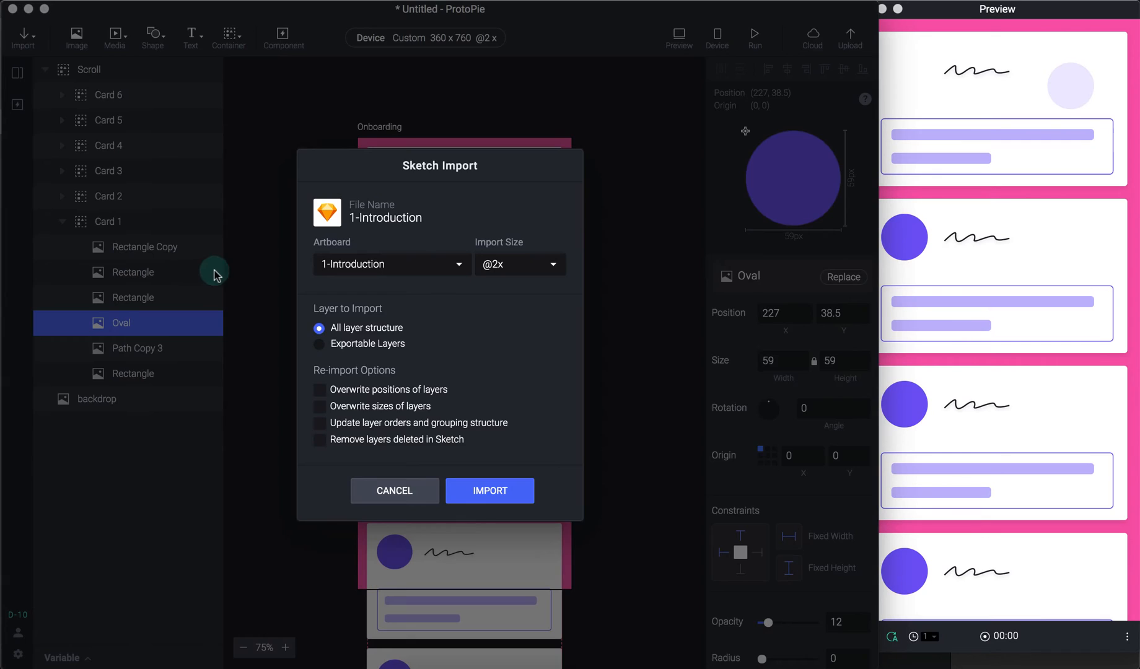
left_click(490, 492)
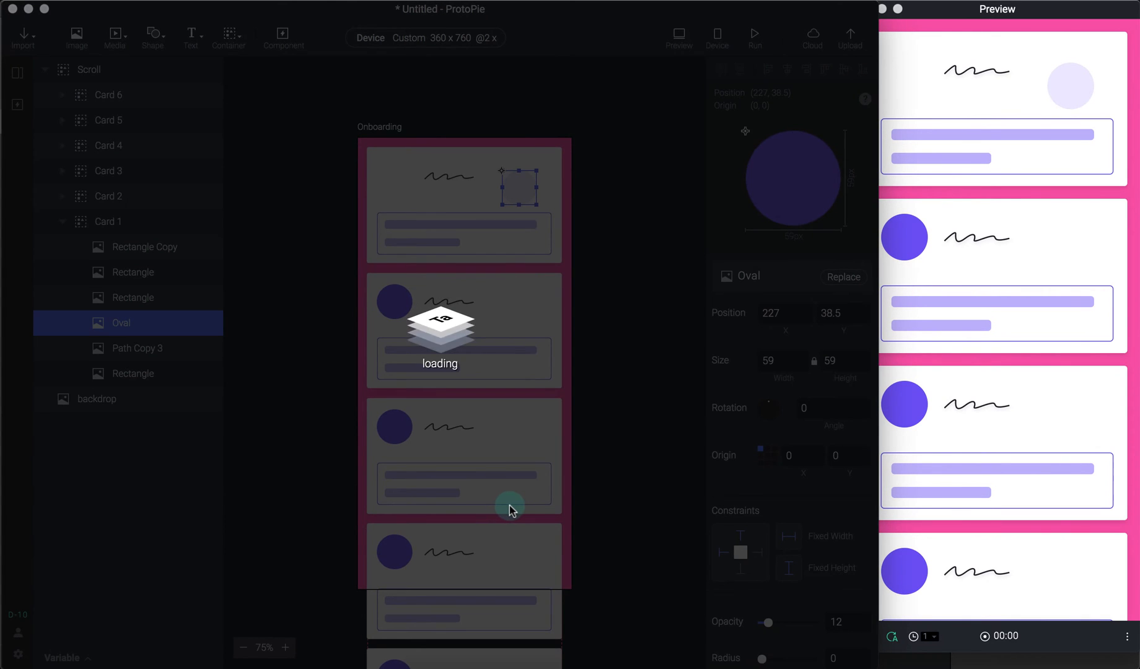
key("super+i")
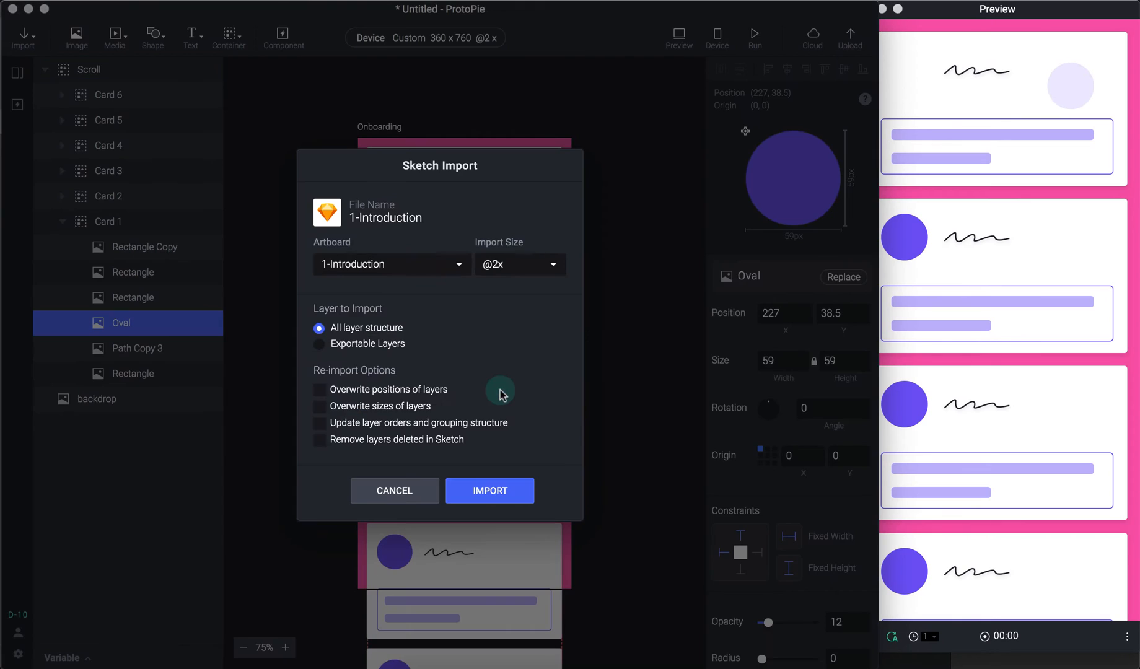
left_click(390, 390)
left_click(499, 491)
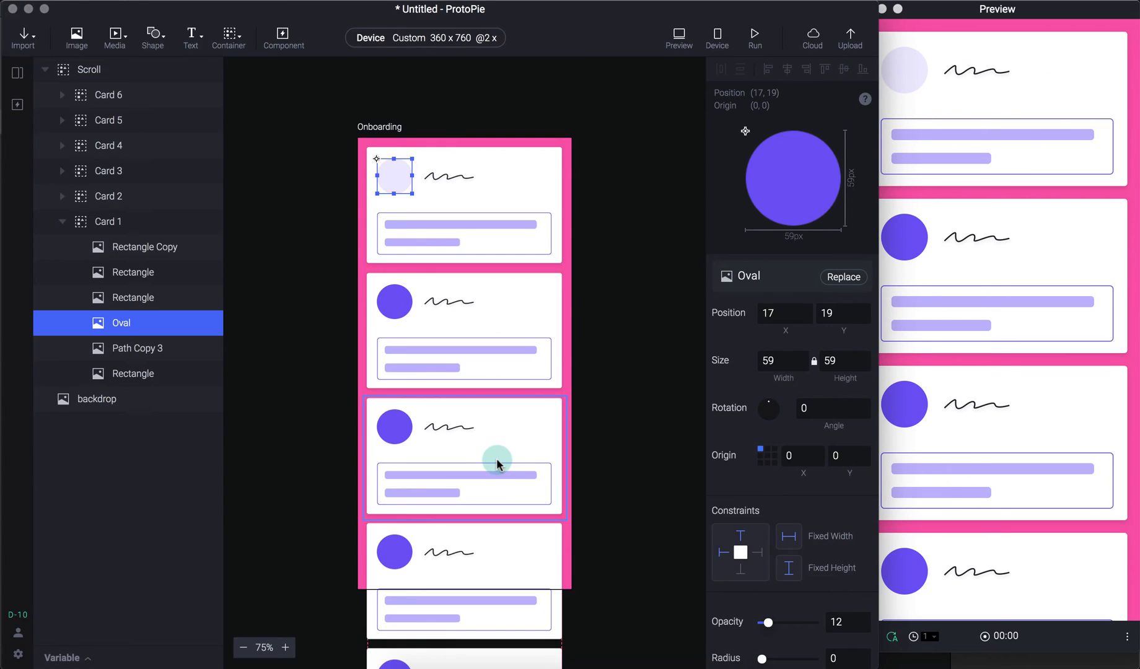
- Examine the re-import option for updating layer orders and grouping structure against the layers in Sketch, and cancel the import
key("super+i")
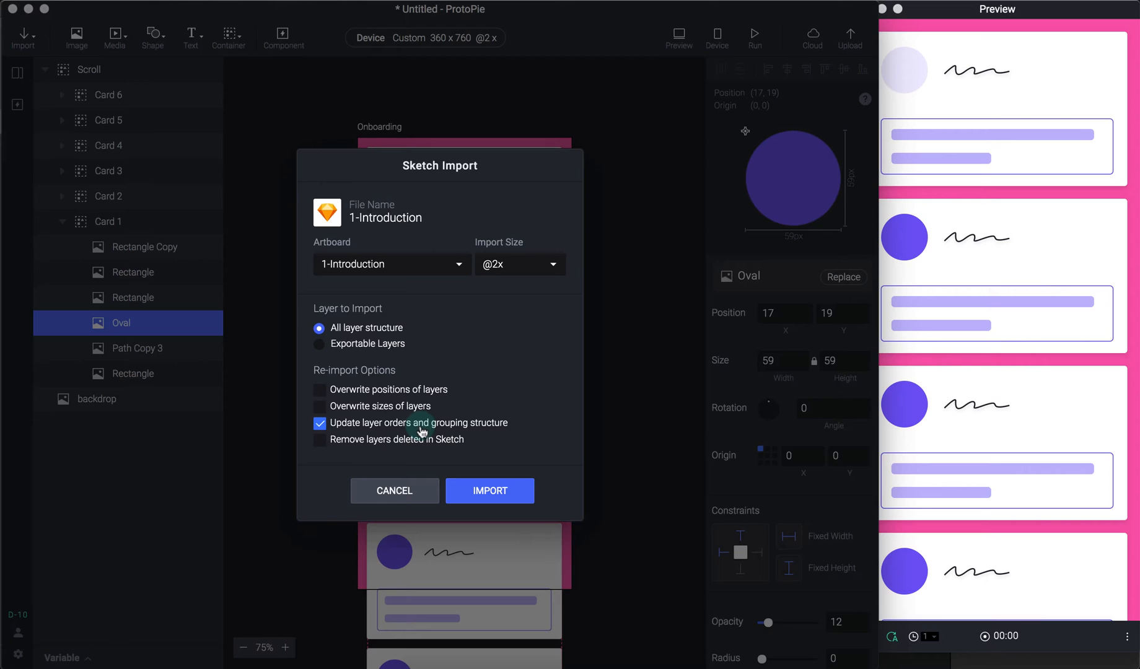
key("super+Tab")
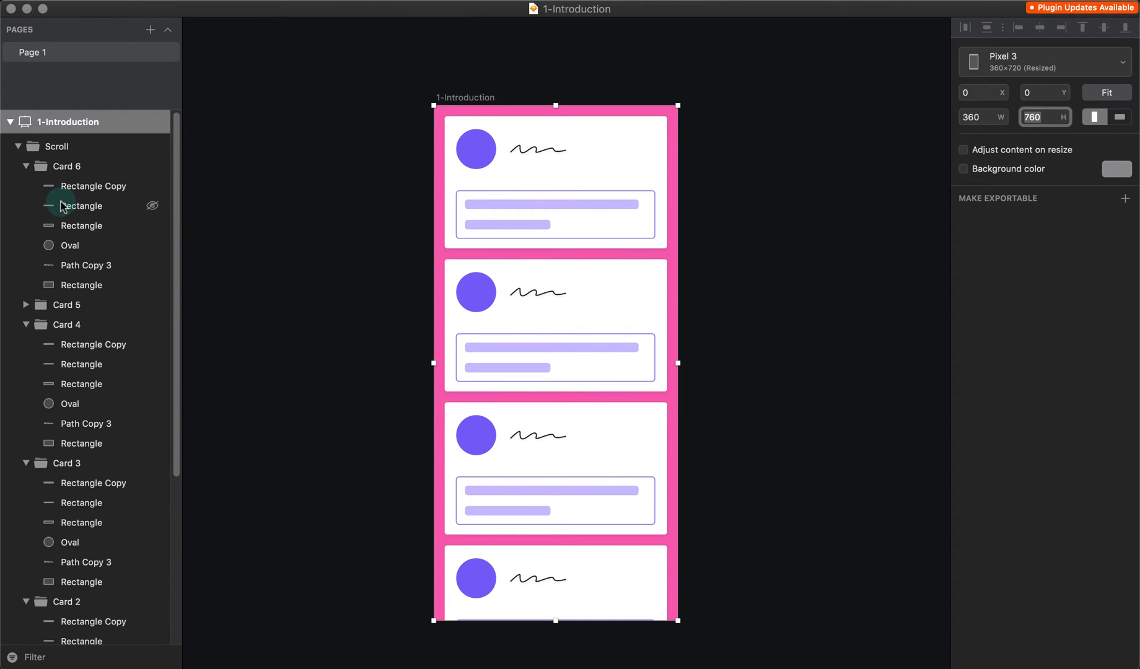
key("super+Tab")
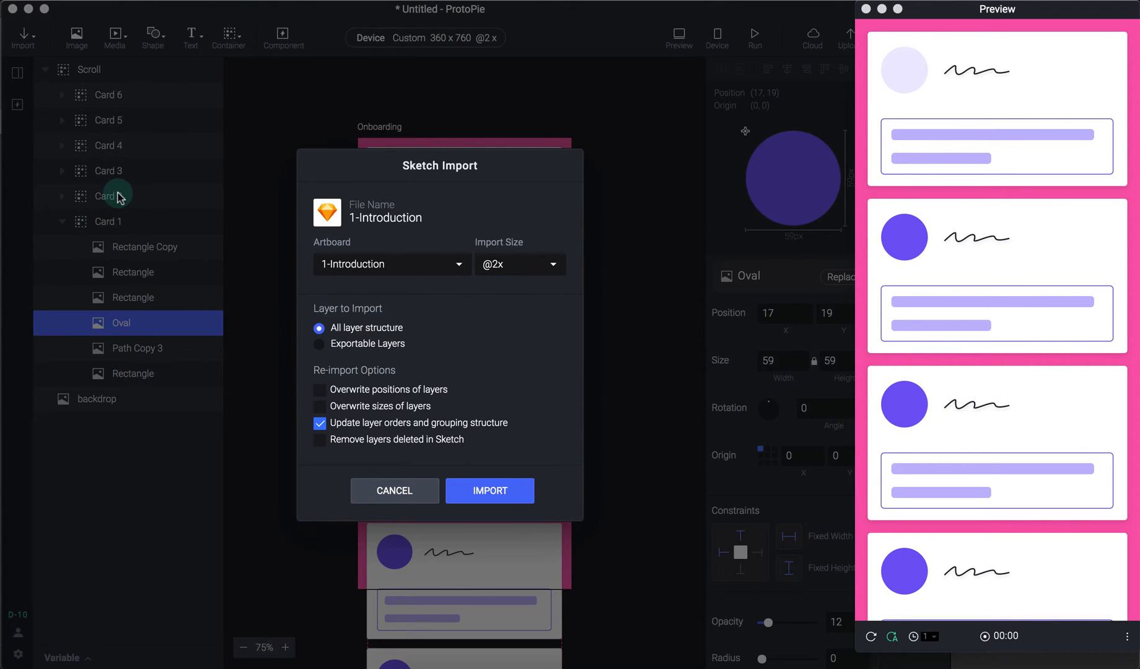
left_click(427, 429)
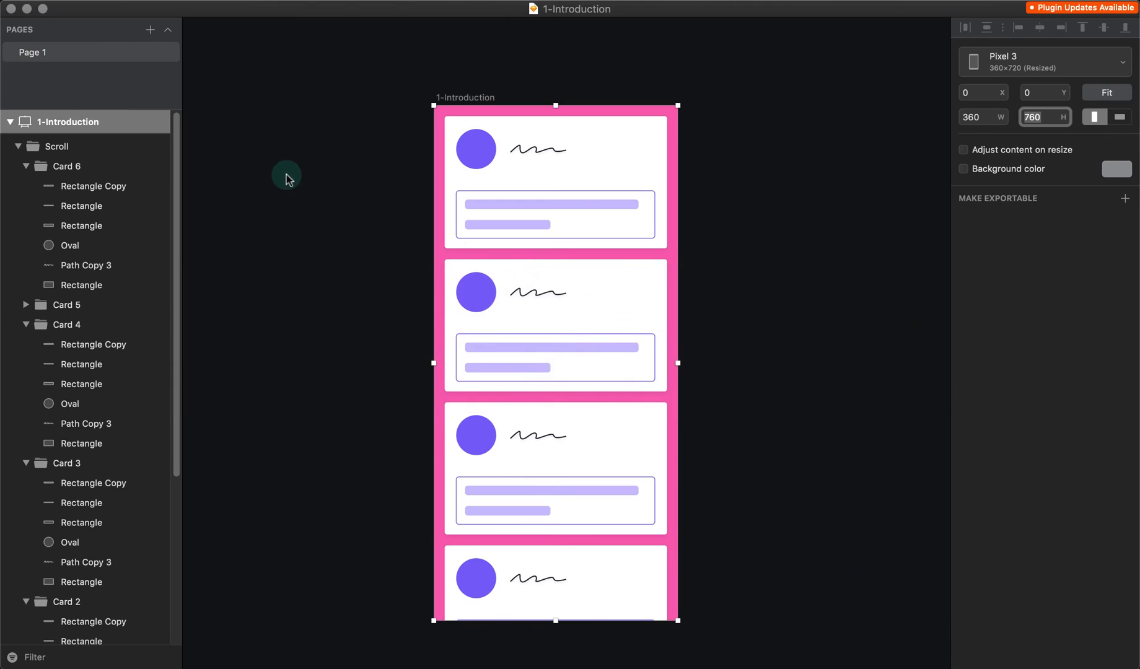
left_click(469, 150)
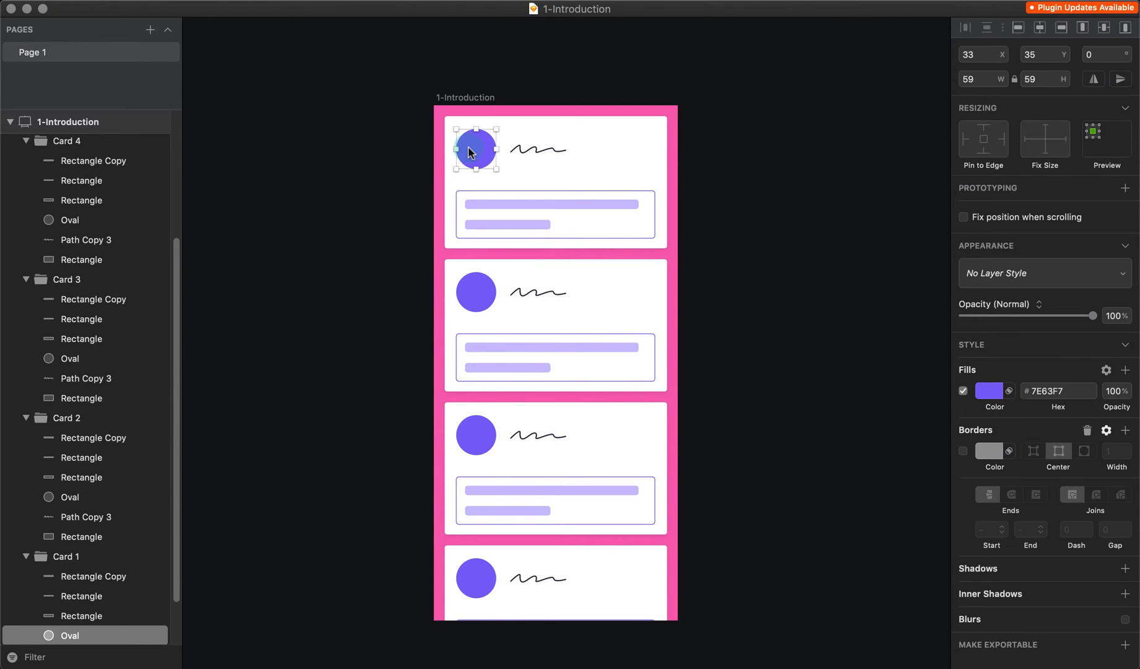
key("1")
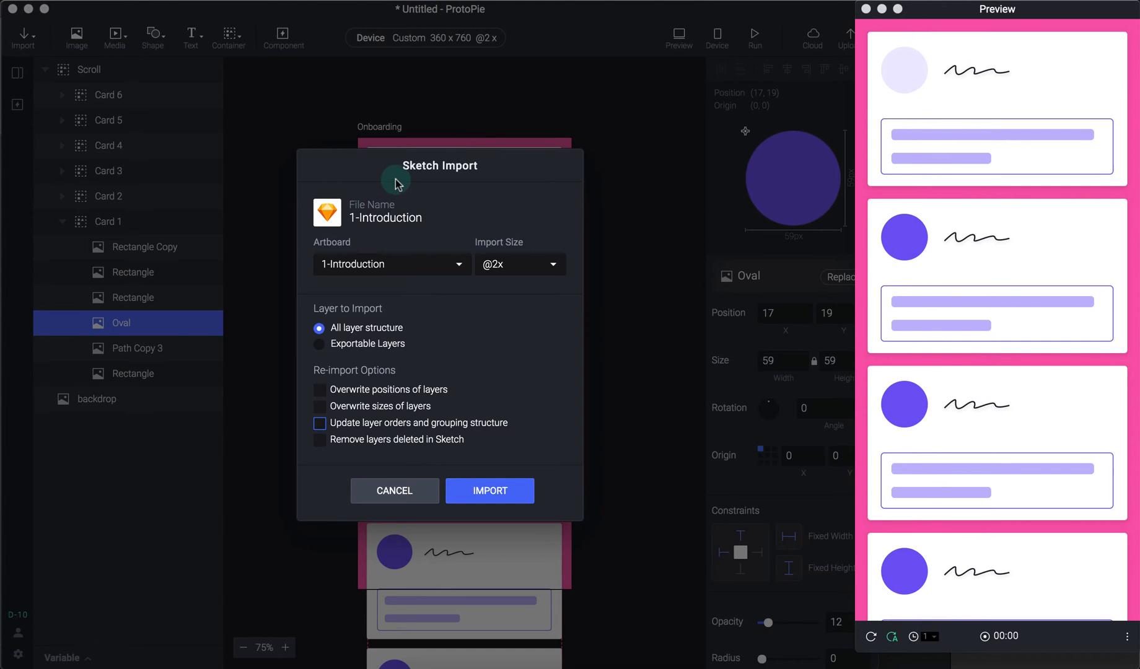
left_click(404, 490)
- Restore Card 1's Oval layer to full opacity and deselect it
left_click(393, 179)
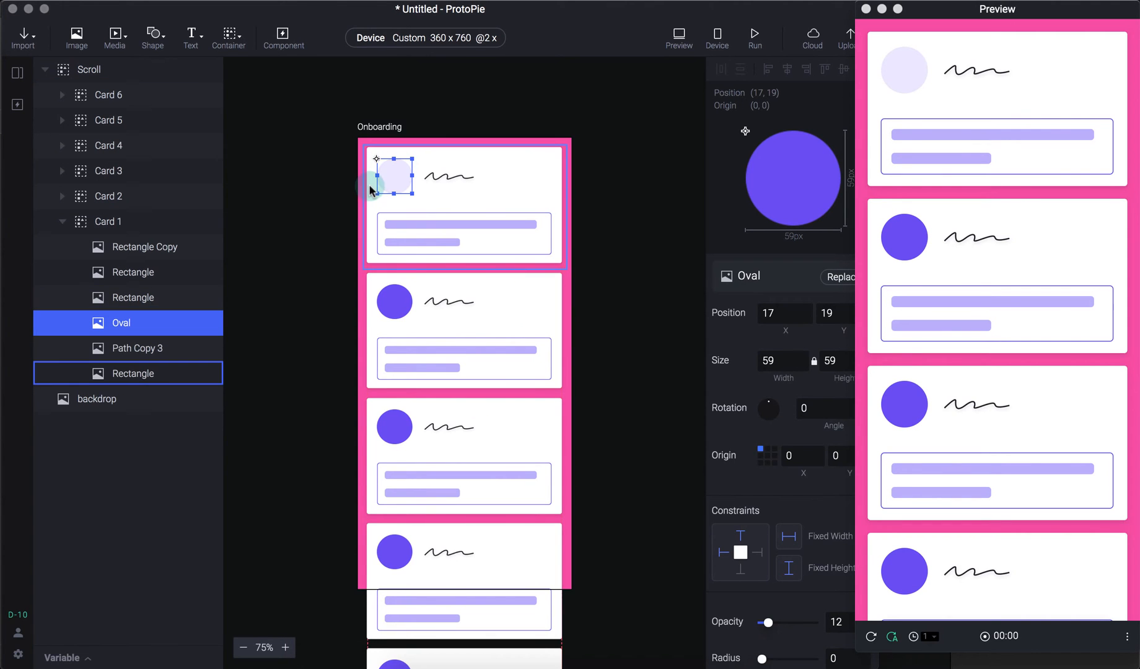
left_click(394, 175)
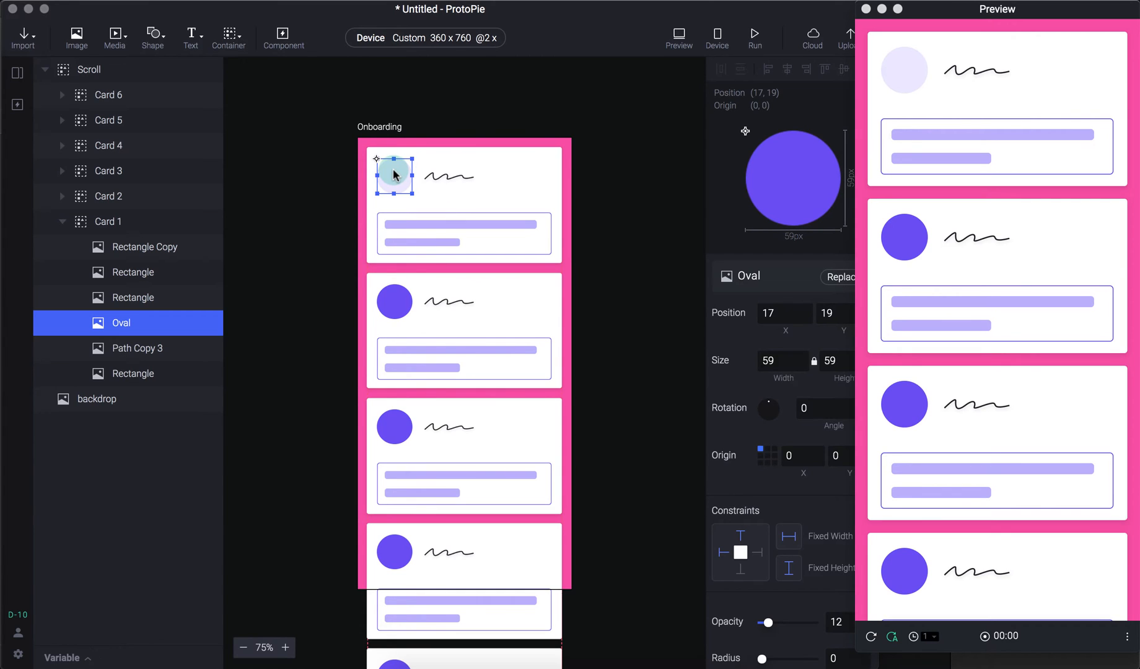
left_click_drag(768, 622, 818, 621)
left_click(628, 352)
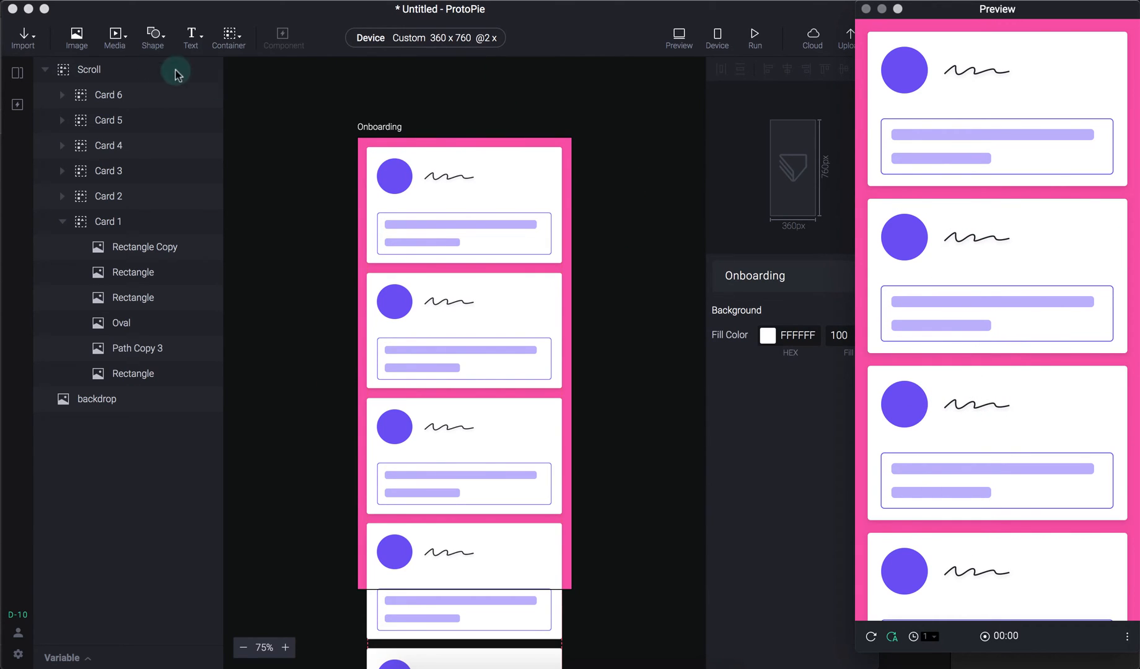
- Make the Scroll container scroll vertically with bounce overscroll and try it out in the preview
left_click(95, 70)
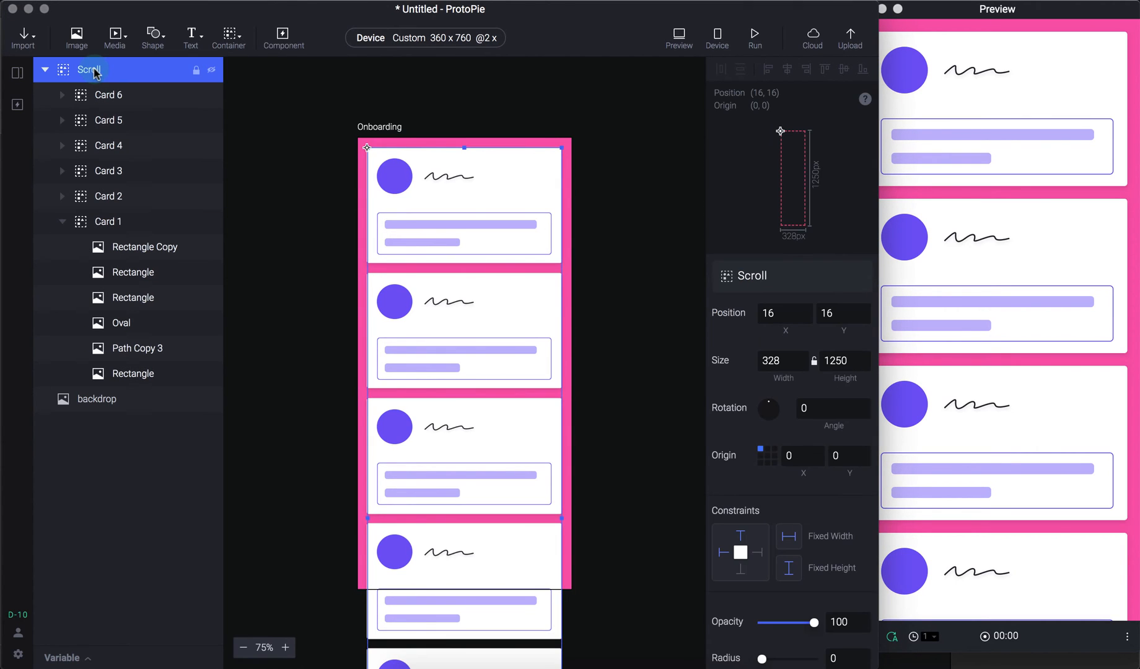
scroll(809, 468, "down", 8)
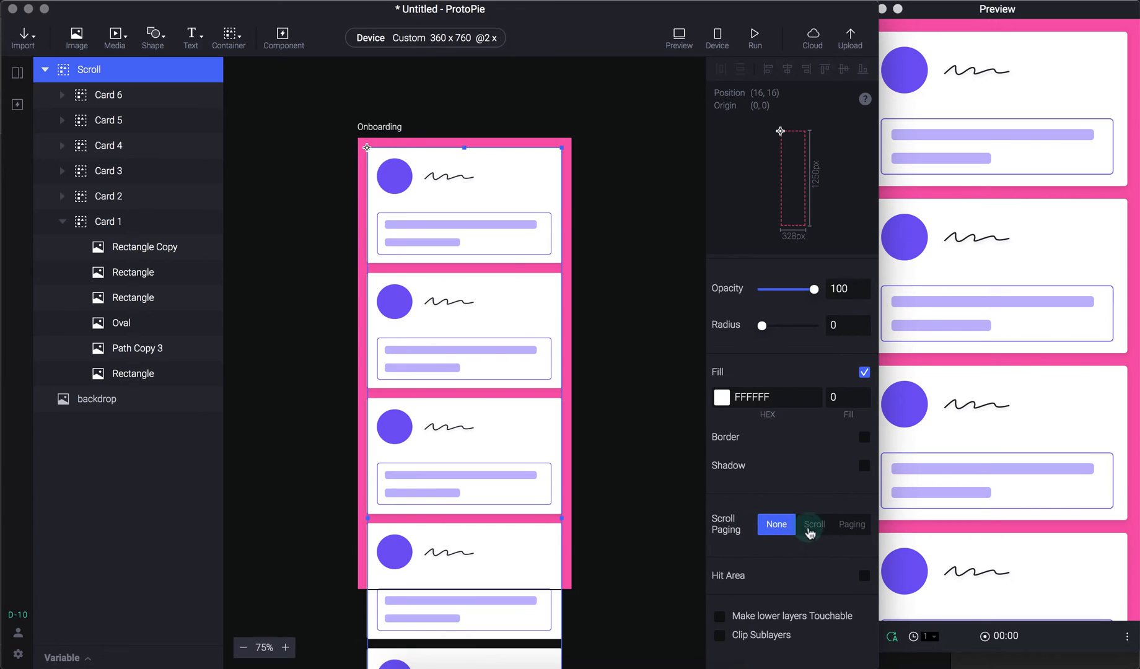
left_click(811, 525)
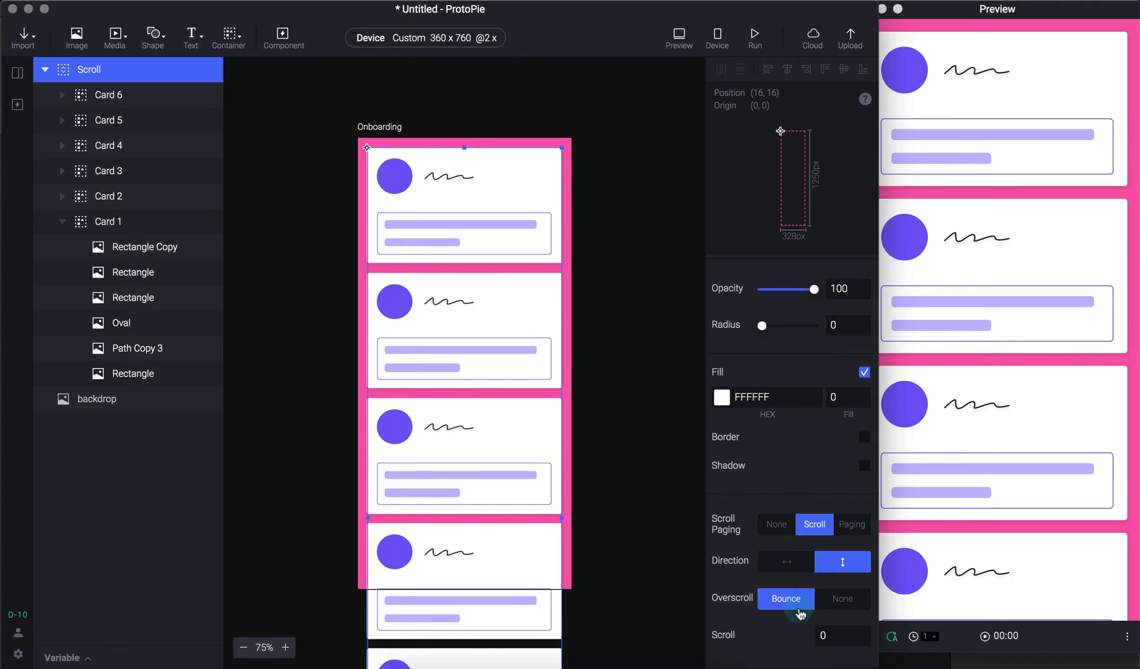
left_click(674, 241)
left_click_drag(1052, 246, 1051, 331)
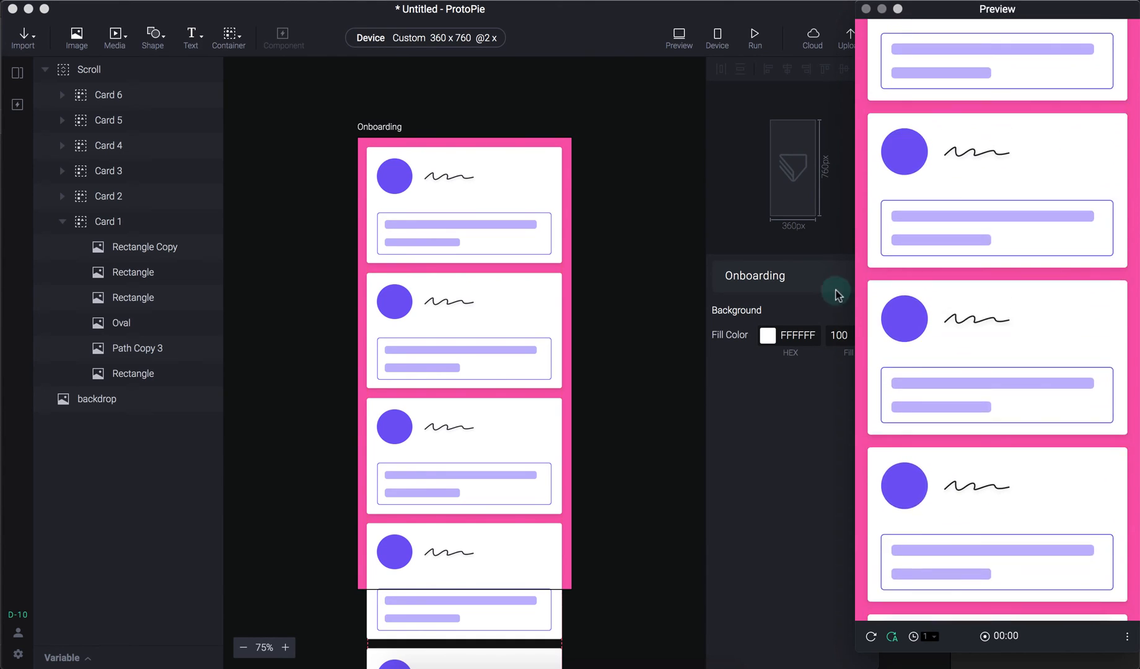
- Shorten the Scroll container to a height of 744 so its bottom edge meets the bottom of the Onboarding scene
left_click(651, 343)
scroll(618, 339, "down", 3)
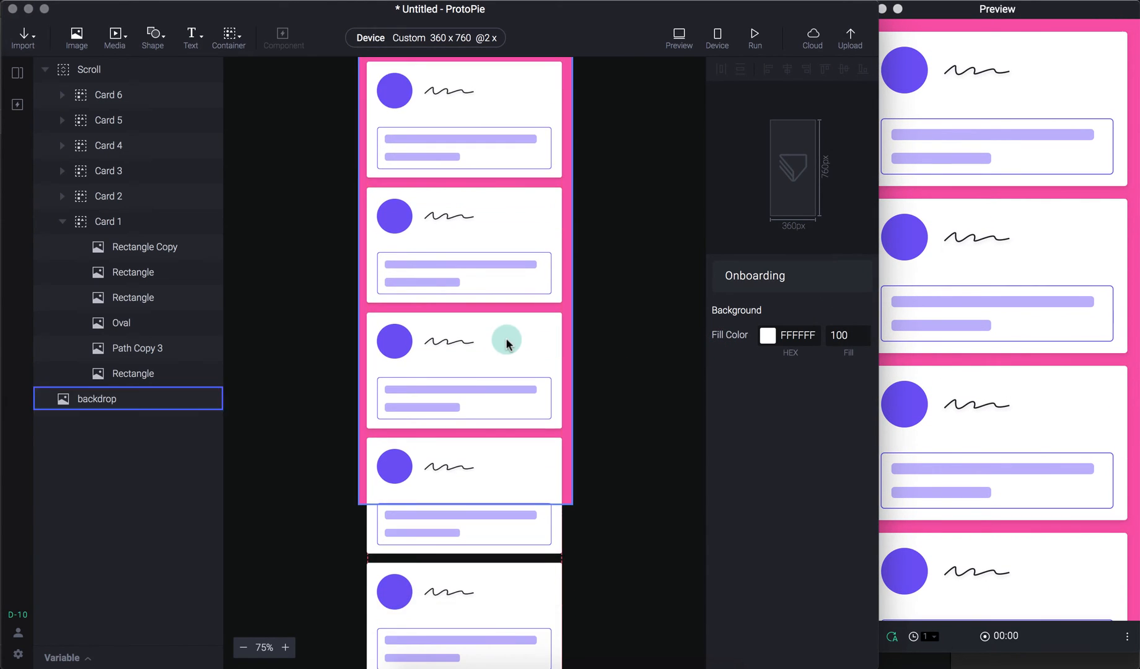
left_click(499, 340)
scroll(547, 349, "down", 6)
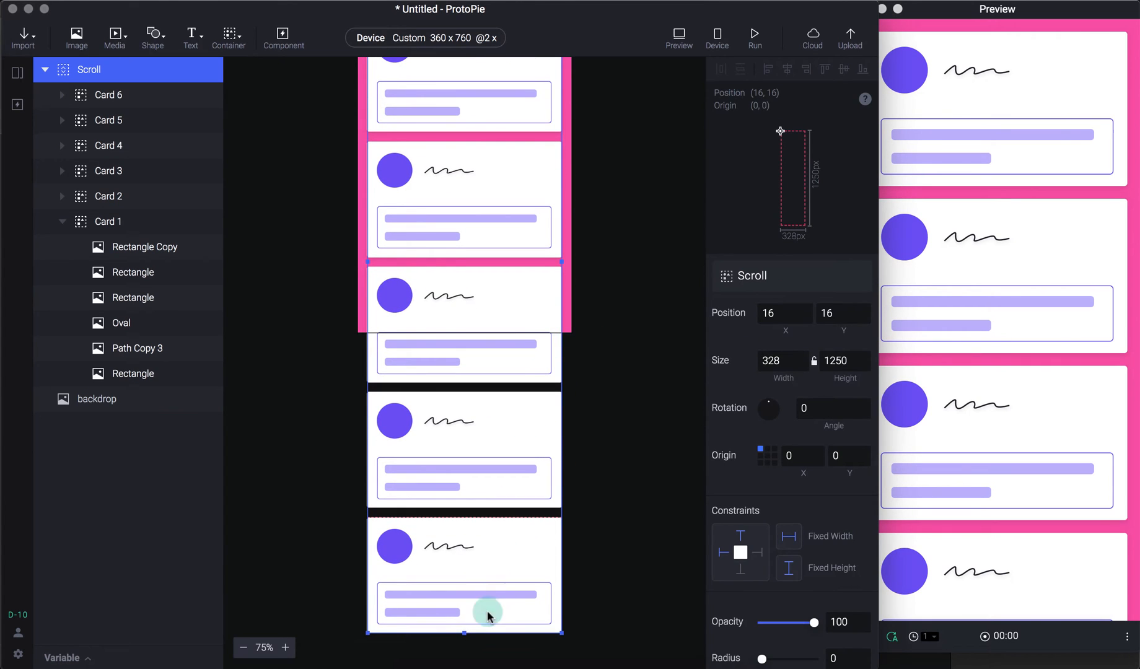
left_click_drag(462, 633, 461, 328)
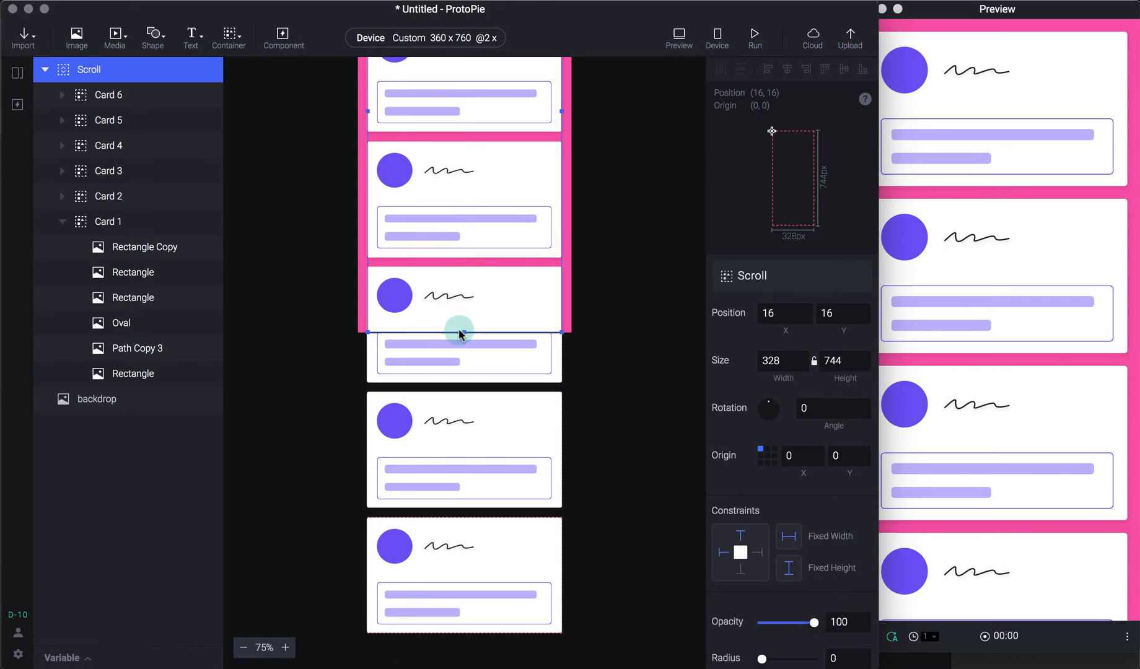
scroll(440, 259, "up", 5)
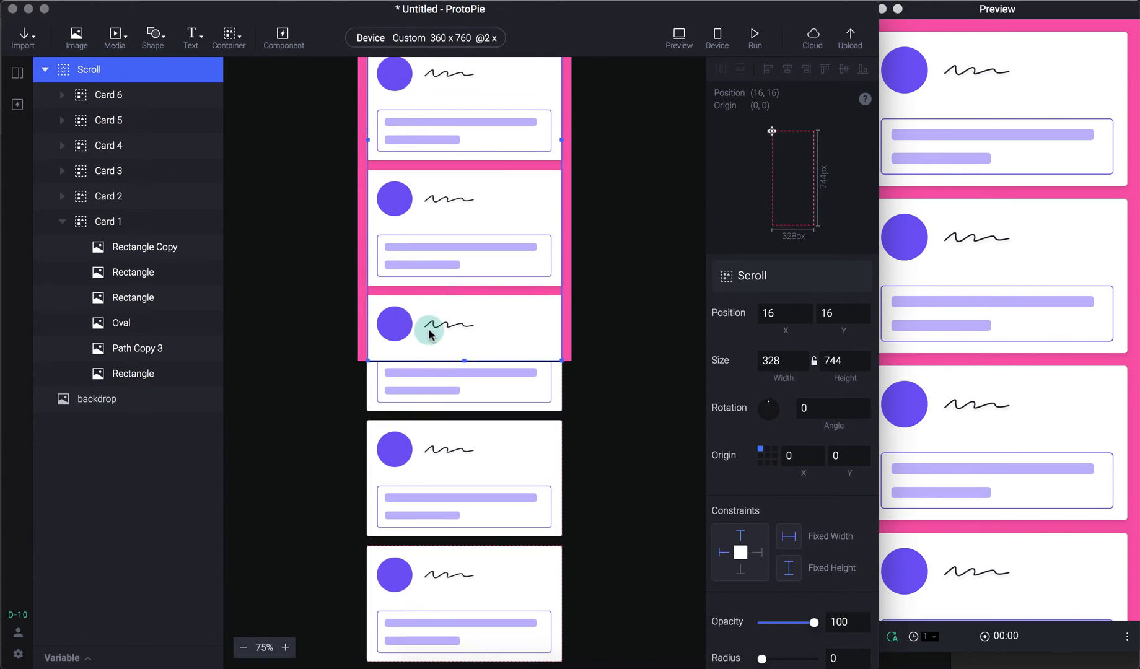
scroll(415, 346, "up", 3)
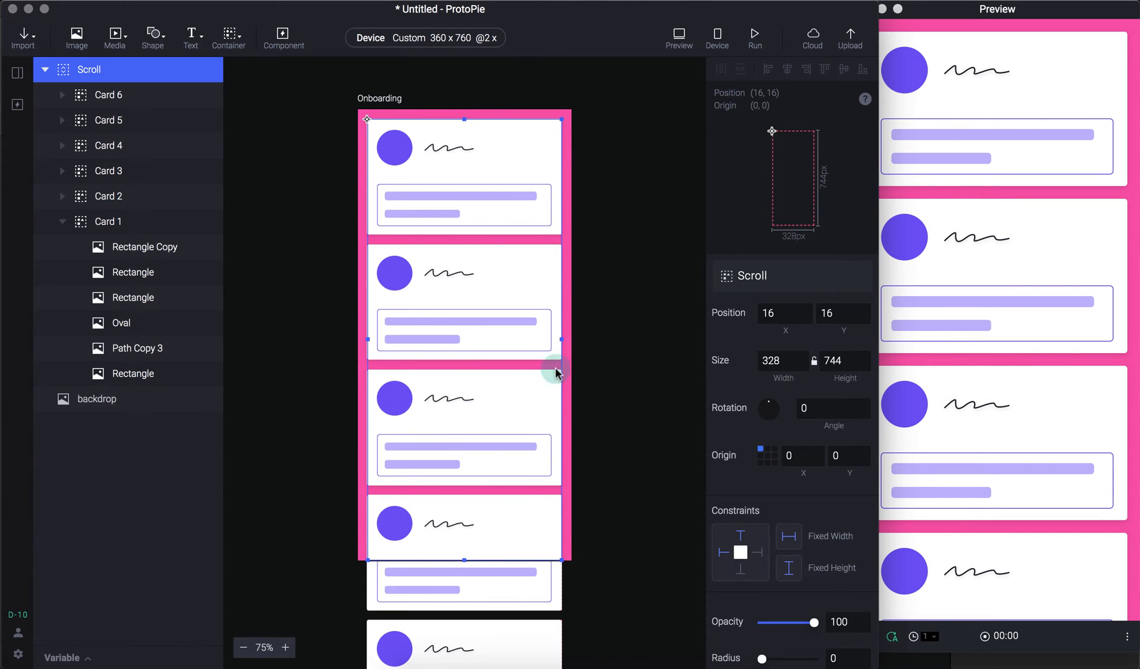
- Test scrolling through the full list of cards in the preview
left_click_drag(995, 420, 992, 192)
left_click_drag(996, 520, 988, 124)
left_click_drag(988, 124, 992, 174)
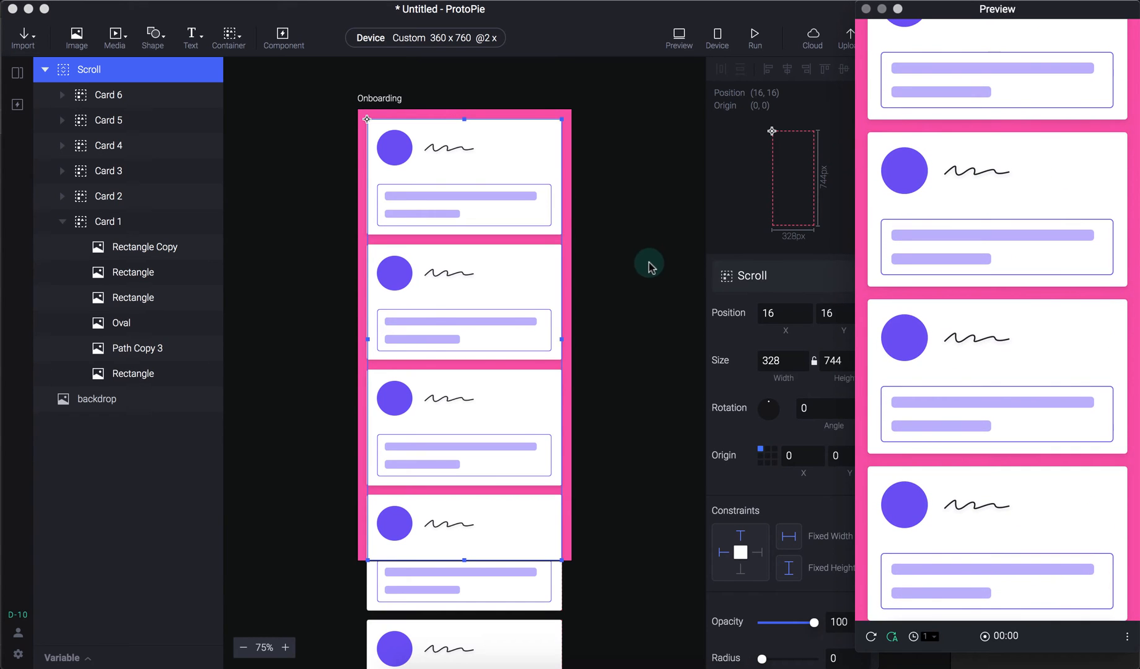
- Add a new scroll container, enlarge it to 360 x 760 to cover the Onboarding scene, and delete it
left_click(617, 259)
left_click(229, 34)
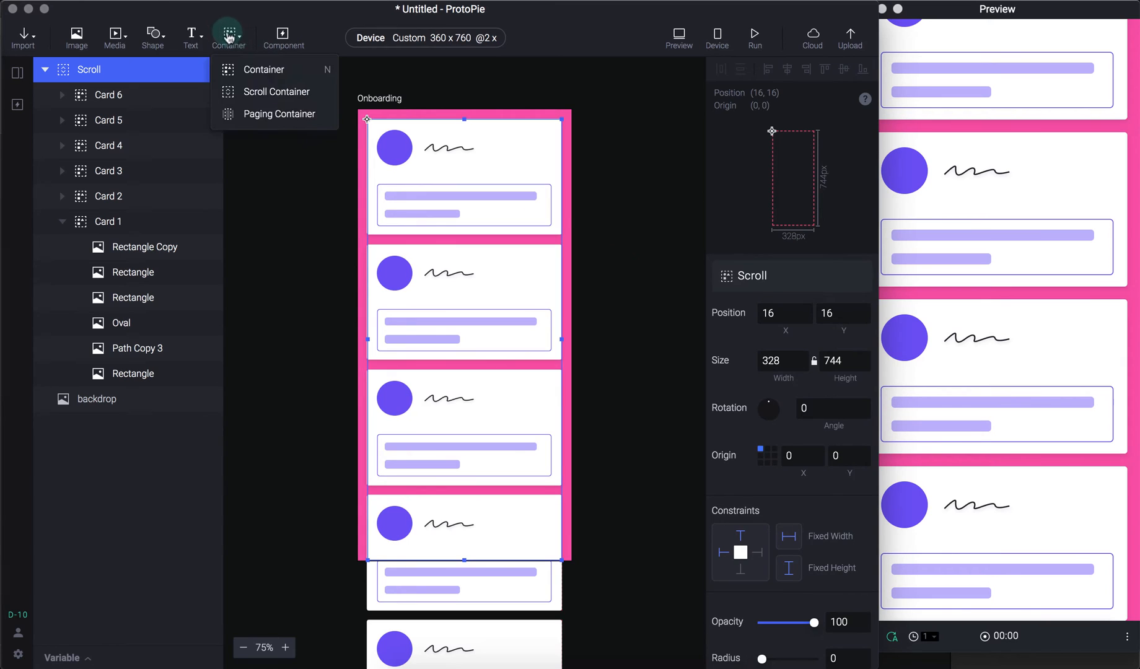
left_click(246, 92)
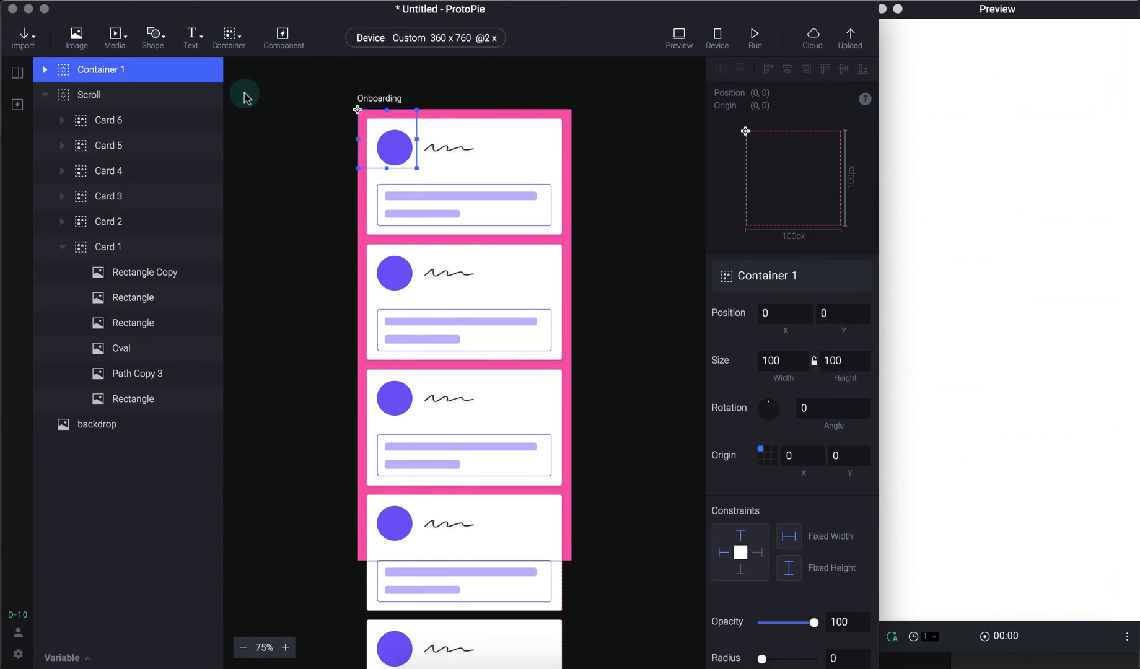
left_click(409, 168)
left_click(108, 65)
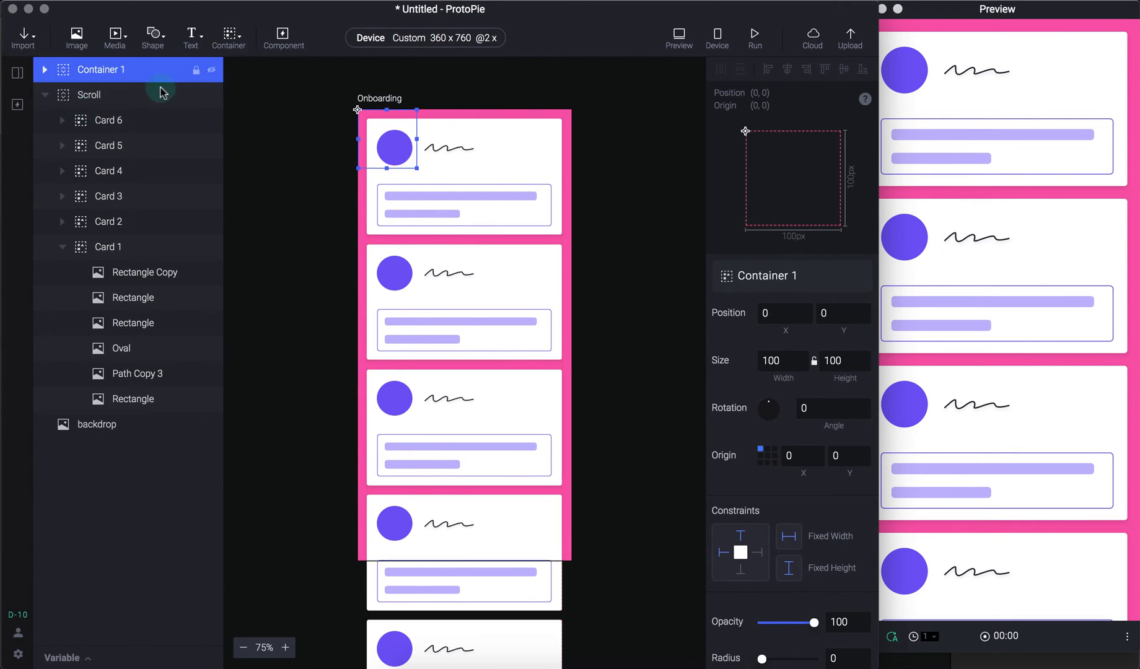
left_click_drag(415, 167, 571, 560)
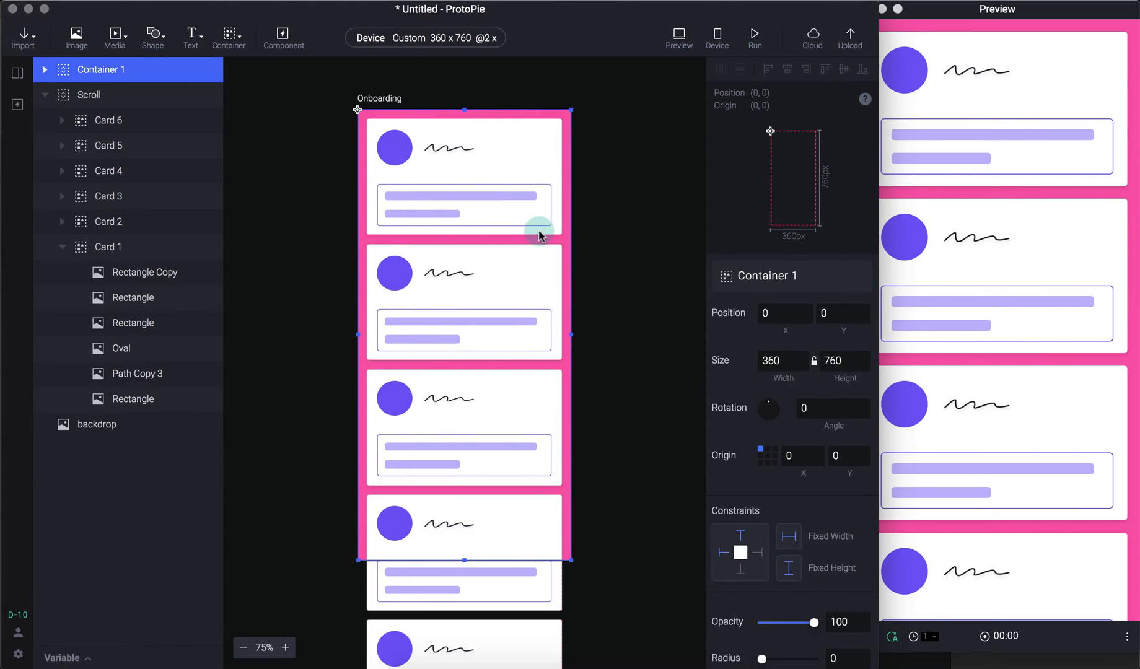
key("Delete")
- Scroll the cards up and back down in the preview to check the Scroll container's behaviour again
left_click_drag(998, 256, 998, 142)
left_click_drag(998, 416, 1014, 506)
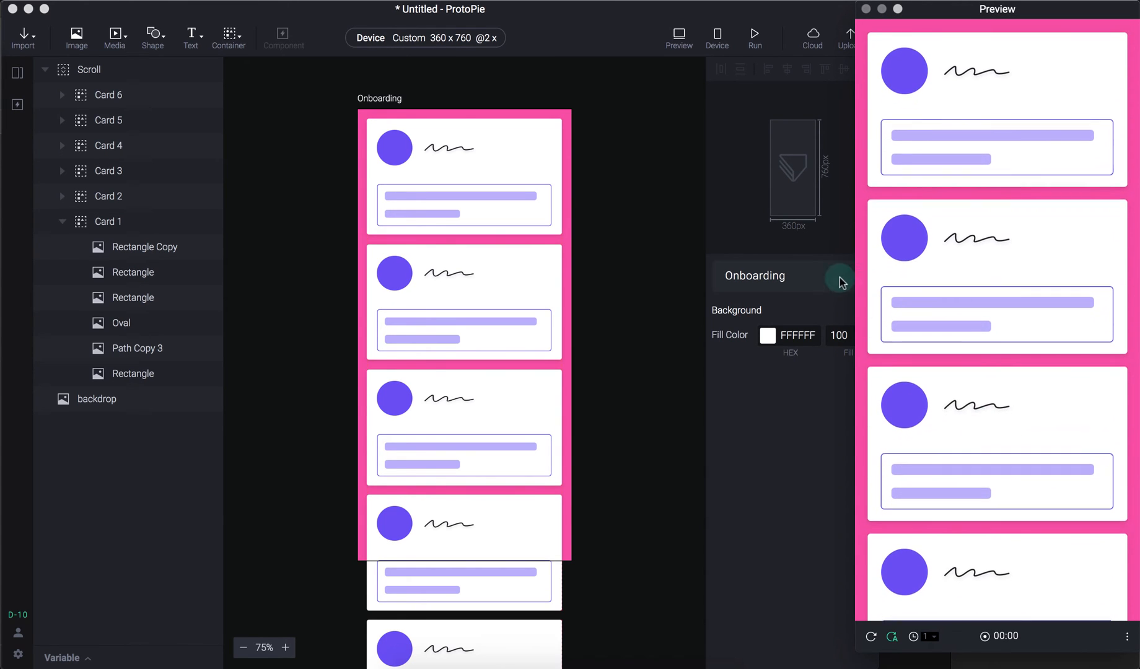